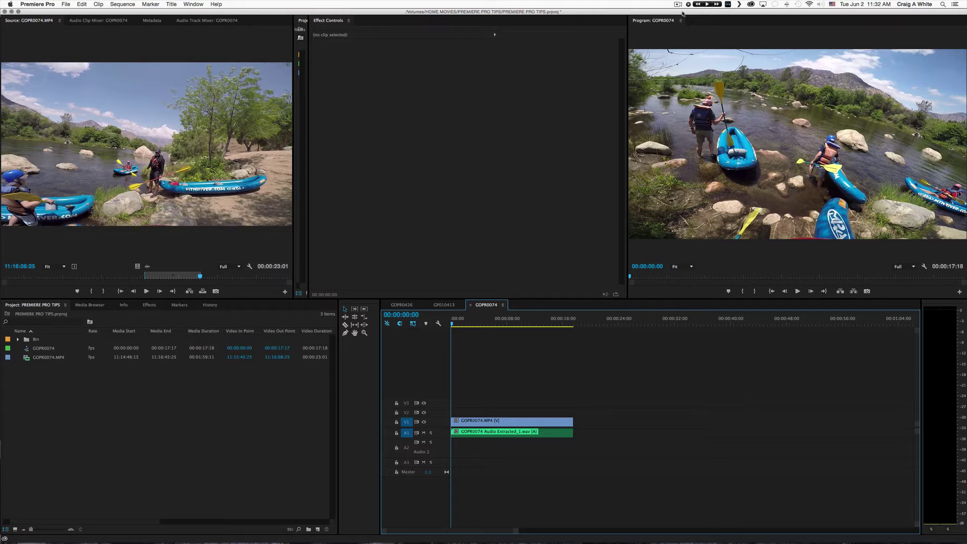
# Step: Play the GOPR0074 sequence, then replay it from the start, listening for unwanted noises in the audio
pyautogui.press('space')
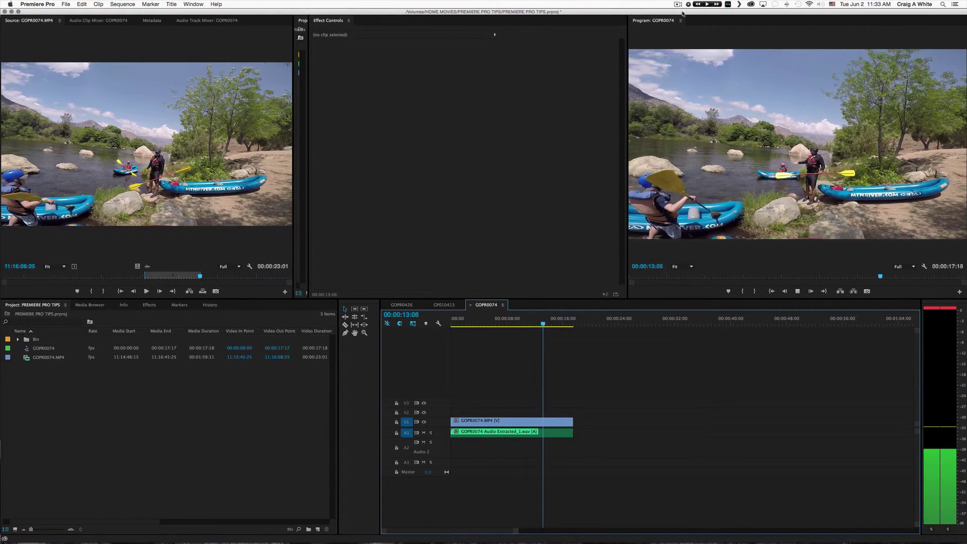
pyautogui.press('space')
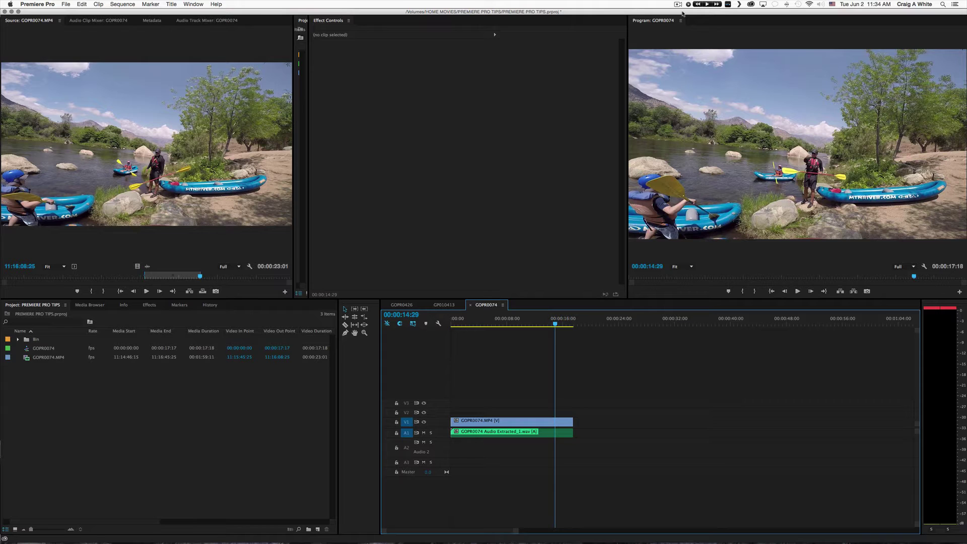
pyautogui.click(453, 325)
pyautogui.press('space')
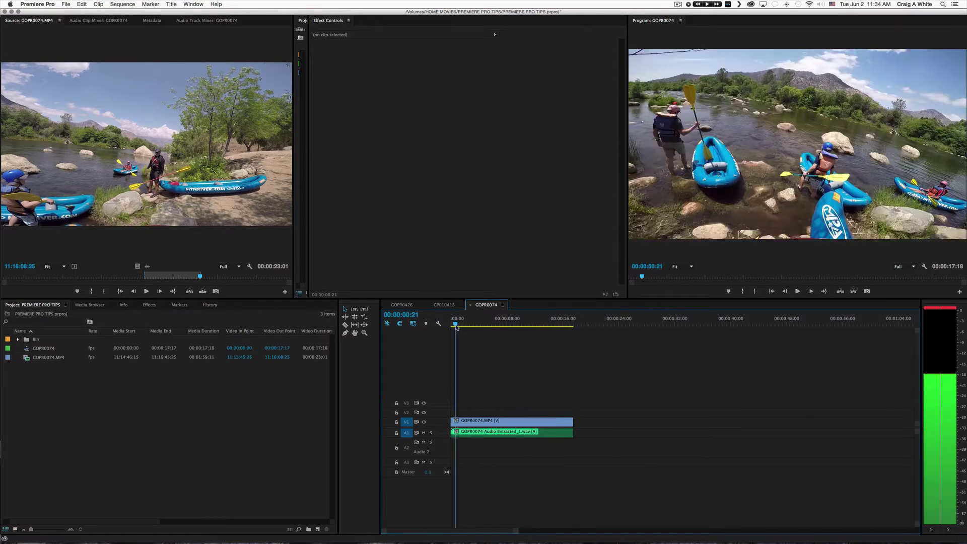
# Step: Move the playhead to about 6 seconds and send the GOPR0074 audio clip on track A1 to Adobe Audition for editing
pyautogui.moveTo(456, 327); pyautogui.dragTo(497, 325)
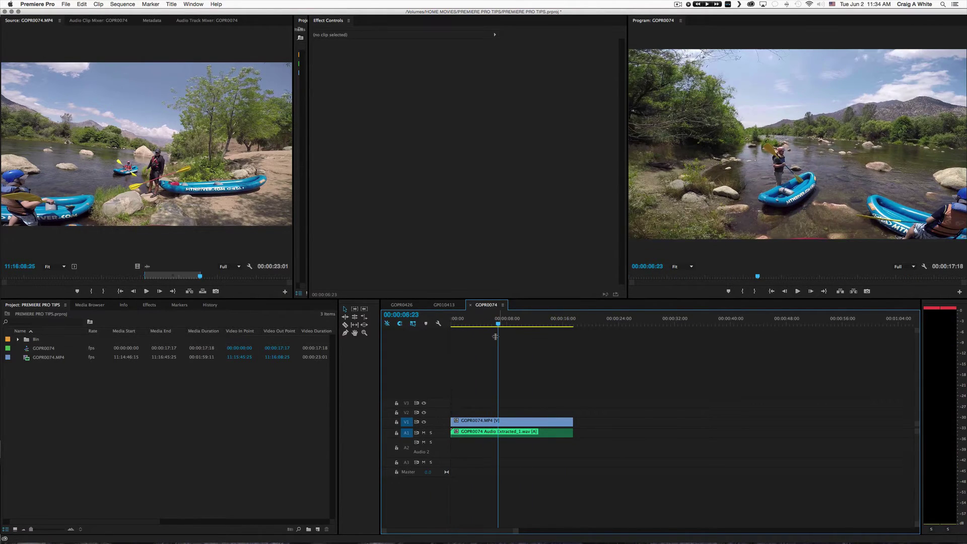
pyautogui.rightClick(487, 433)
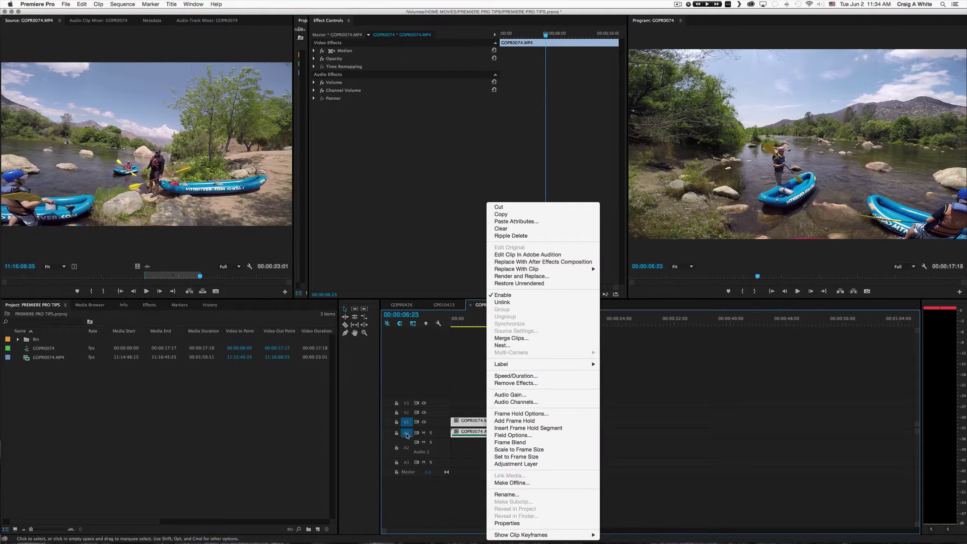
pyautogui.click(522, 255)
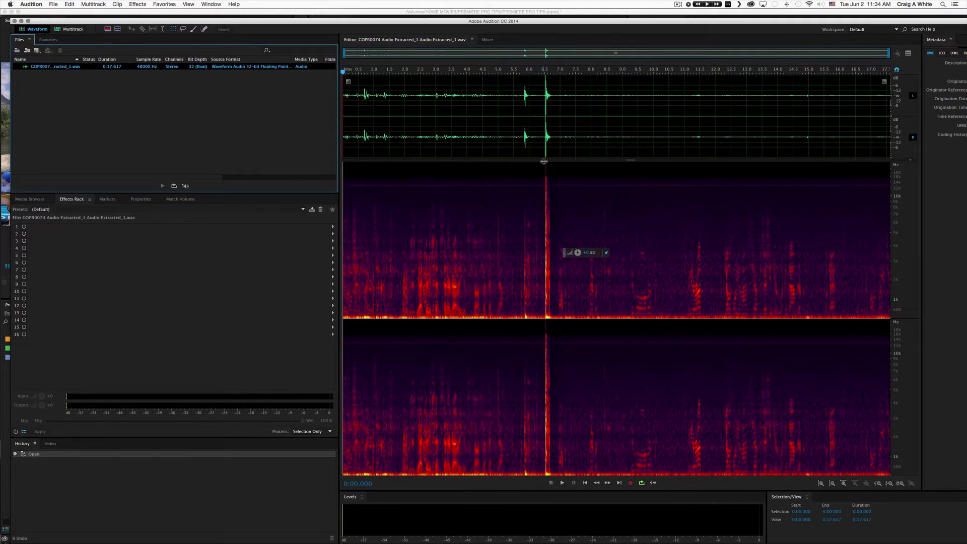
# Step: Select the loud spike from about 6.50 to 6.68 seconds in the spectrogram, play it back, and clear the selection
pyautogui.moveTo(544, 161); pyautogui.dragTo(543, 322)
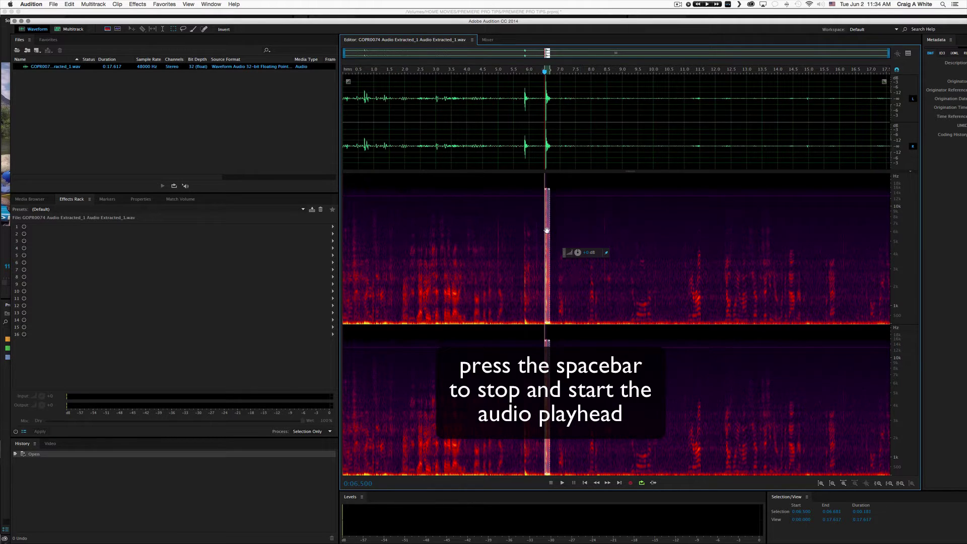
pyautogui.press('space')
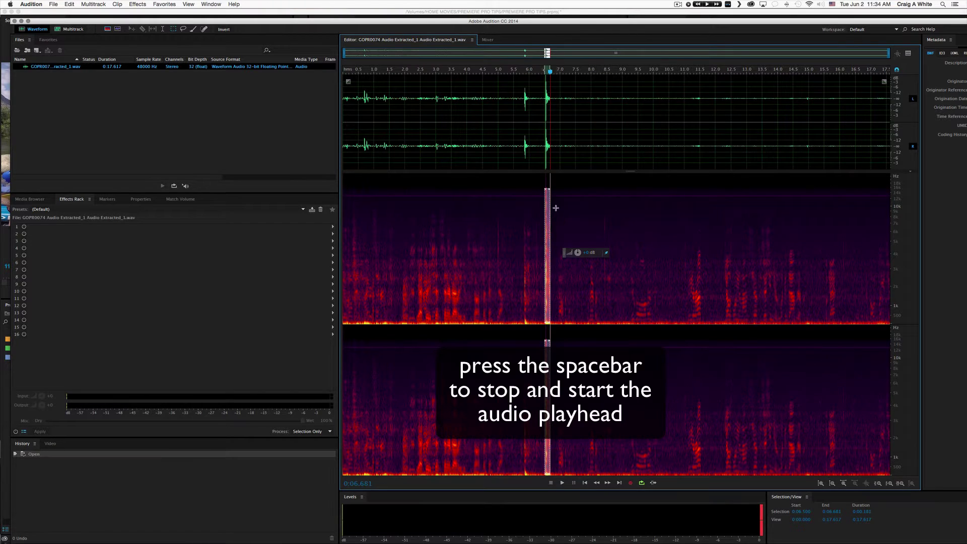
pyautogui.click(558, 204)
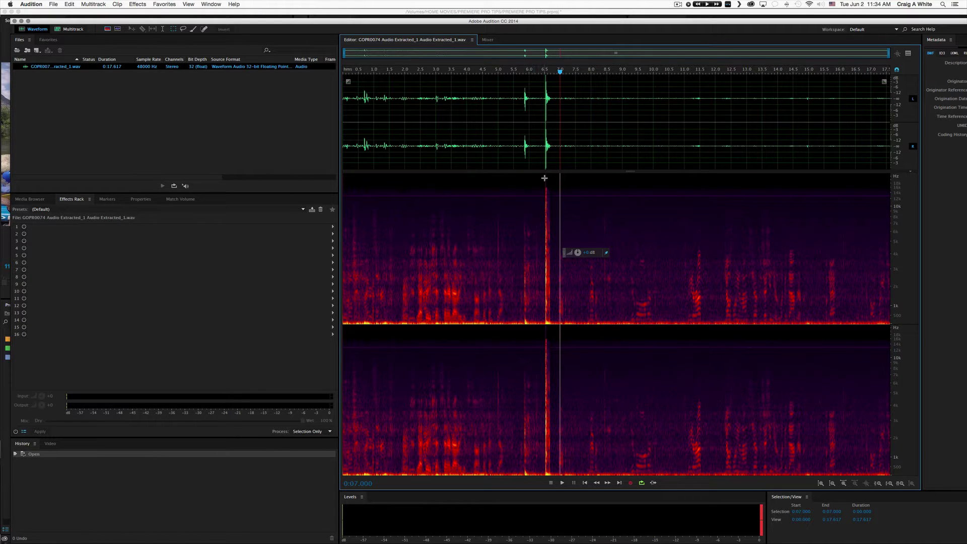
# Step: Select the loud spike from about 6.5 to 6.7 seconds on both channels and enlarge that part of the timeline
pyautogui.moveTo(544, 178); pyautogui.dragTo(551, 329)
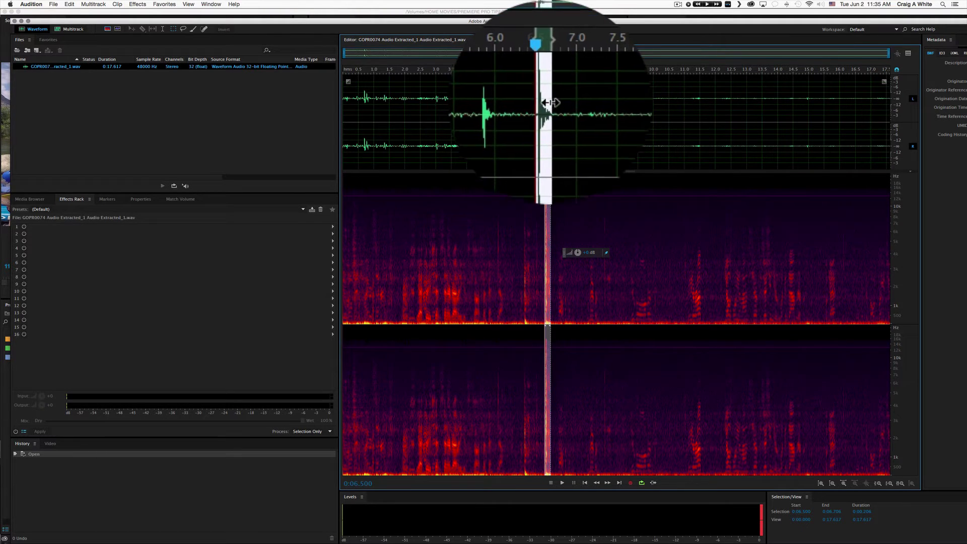
pyautogui.click(877, 483)
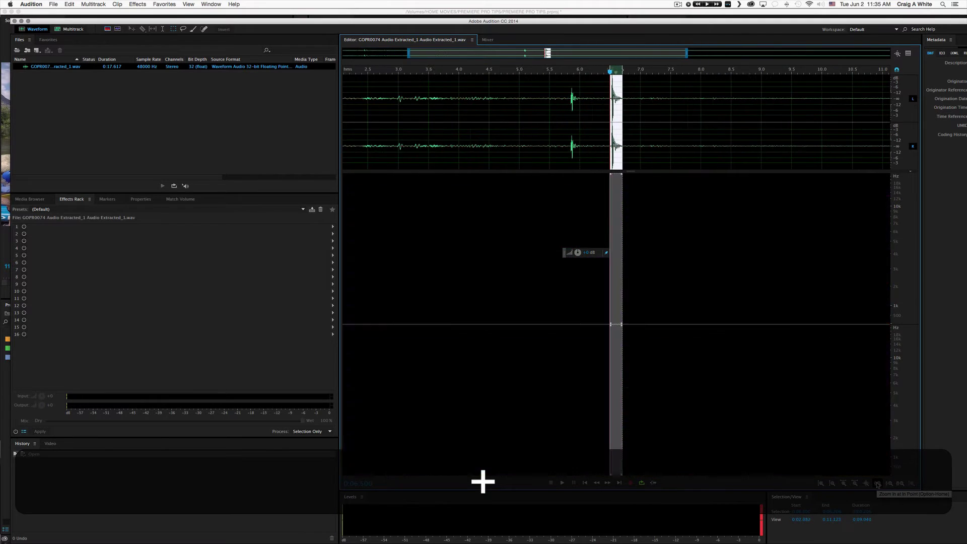
pyautogui.click(877, 484)
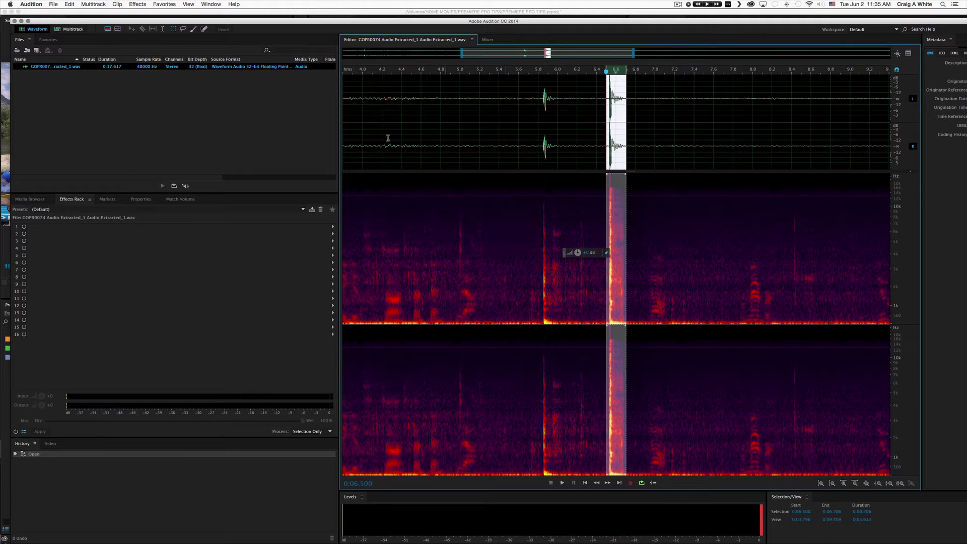
pyautogui.click(138, 4)
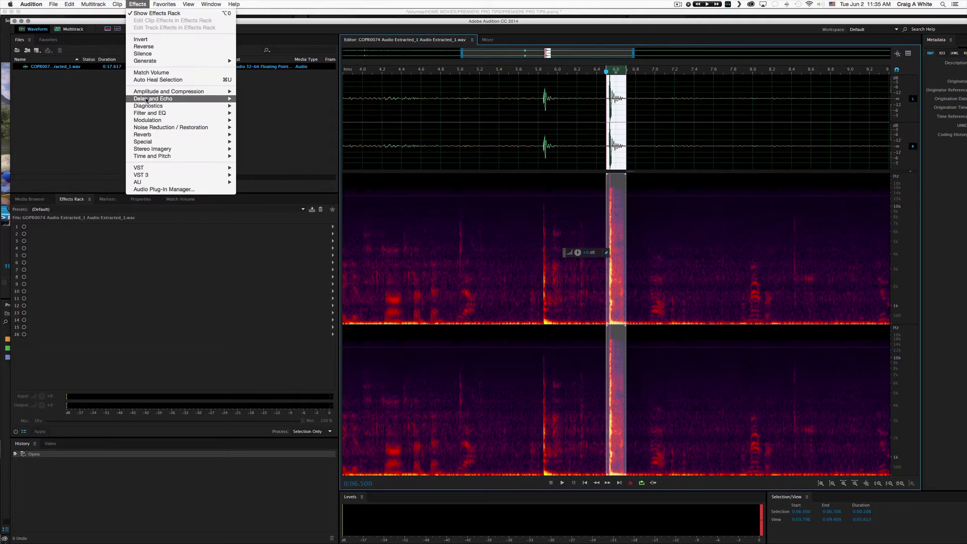
pyautogui.moveTo(148, 98)
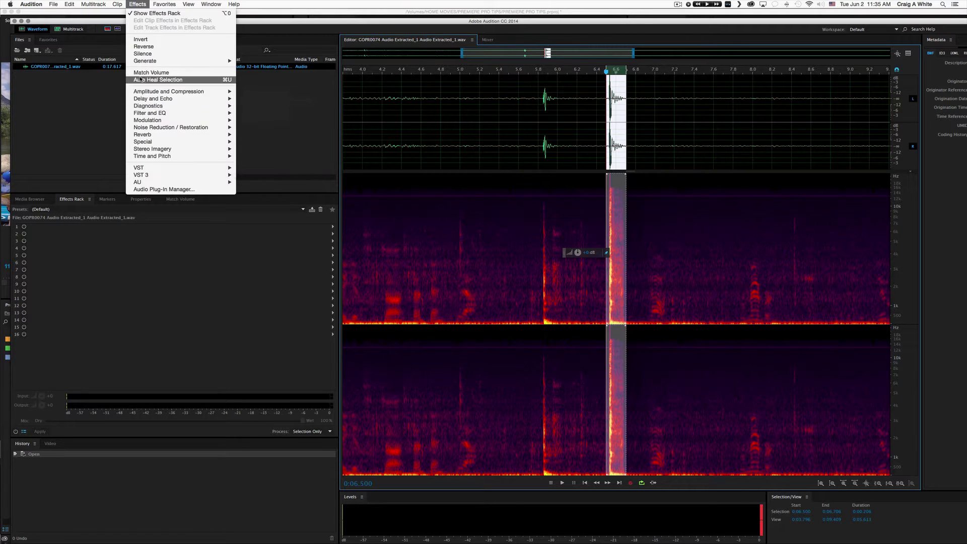
pyautogui.click(564, 241)
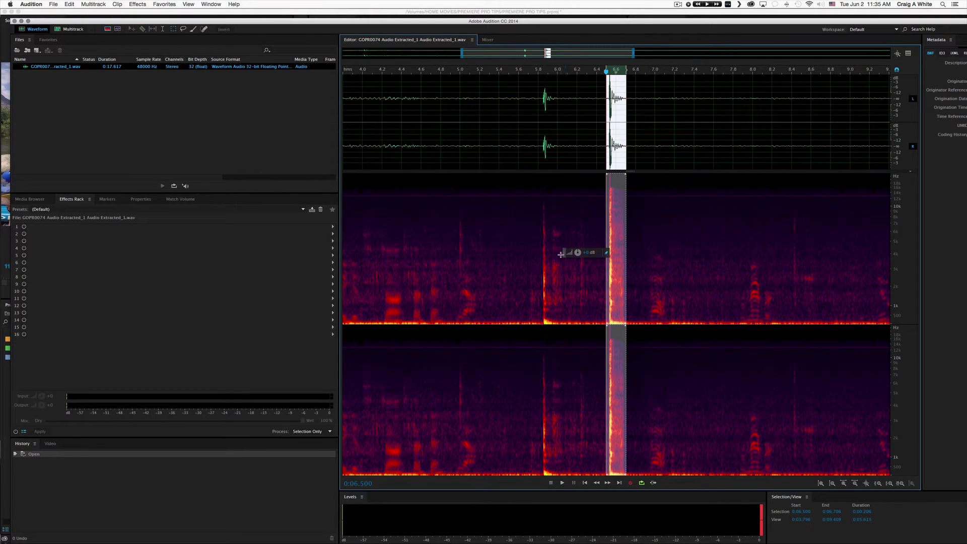
# Step: Move the floating gain control beside the selected spike and lower the selection's volume by about 37 dB
pyautogui.moveTo(566, 253); pyautogui.dragTo(539, 209)
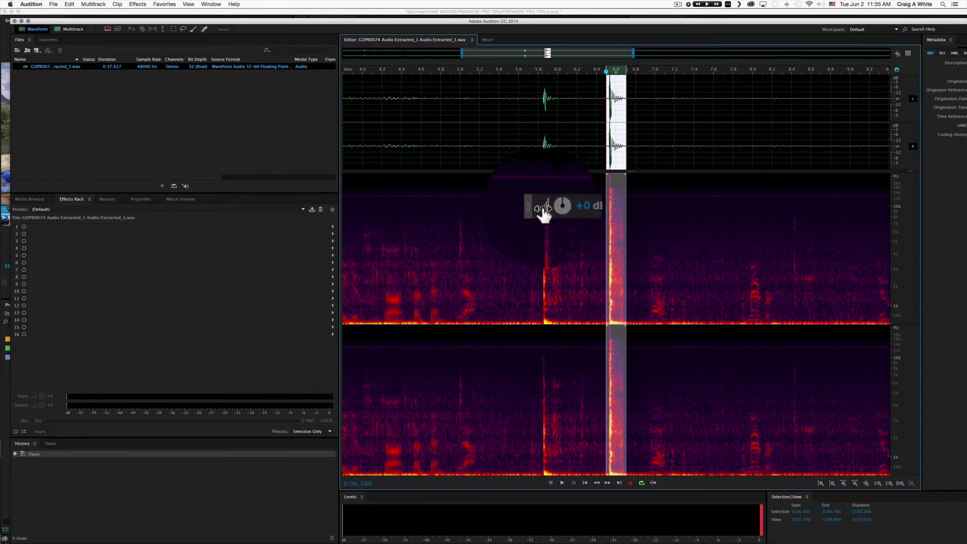
pyautogui.moveTo(550, 208); pyautogui.dragTo(550, 207)
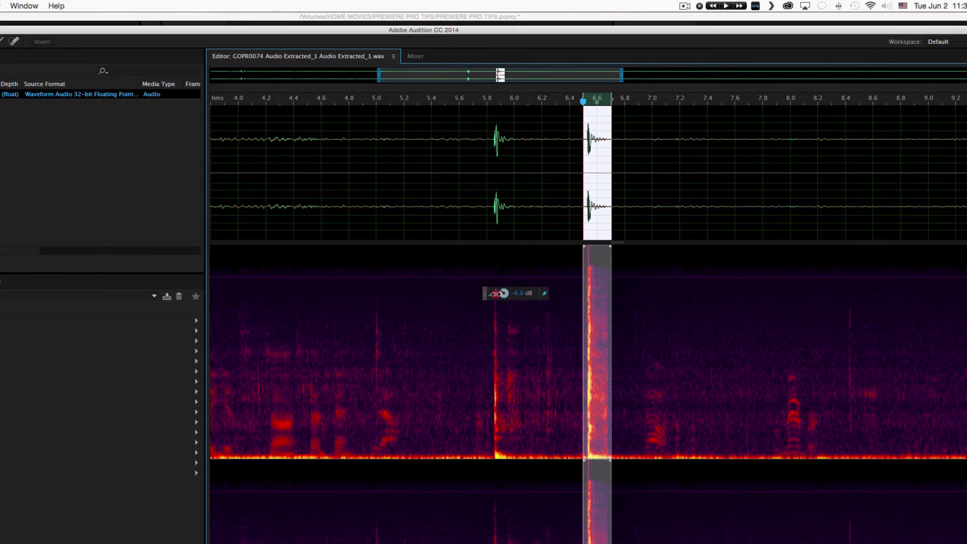
pyautogui.moveTo(493, 294); pyautogui.dragTo(488, 297)
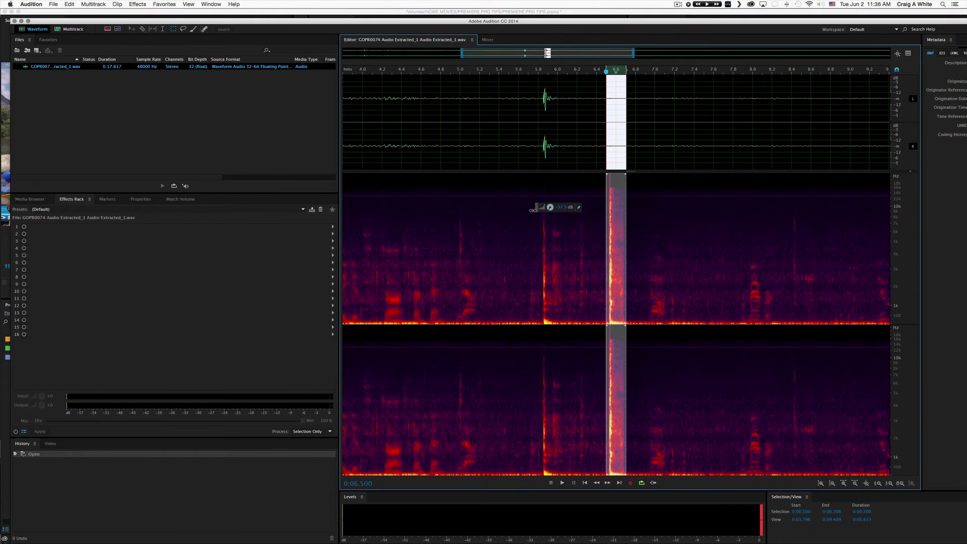
# Step: Select the region from about 6.35 to 7.12 seconds around the reduced spike and play it back
pyautogui.moveTo(532, 210); pyautogui.dragTo(663, 335)
pyautogui.click(592, 206)
pyautogui.press('b')
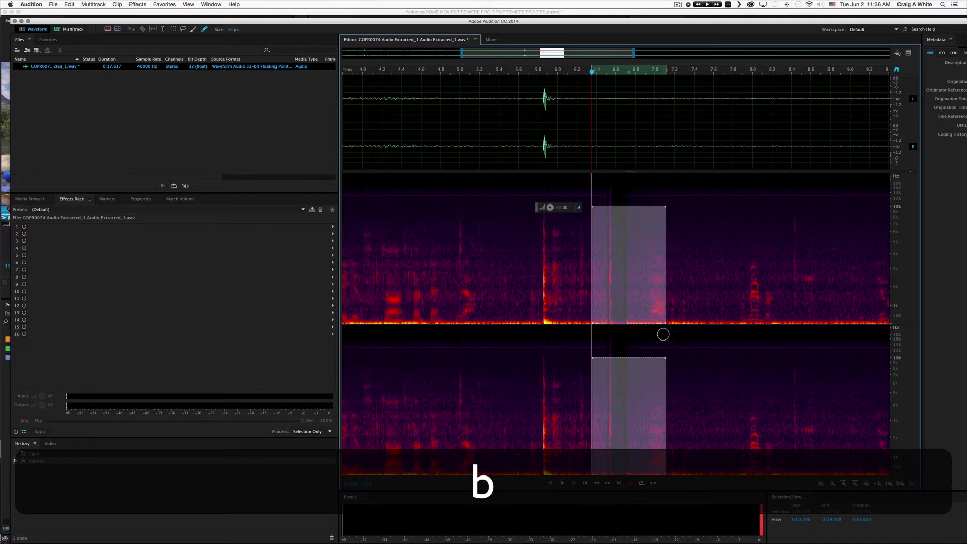
pyautogui.press('space')
pyautogui.press('space')
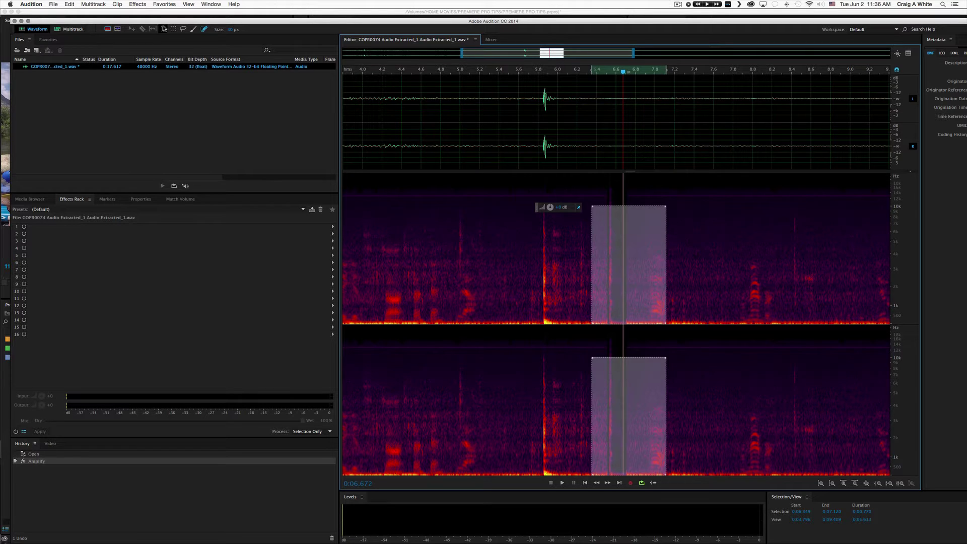
# Step: Return to the Marquee Selection tool and play back sections from about 6.5 to 6.8 and 6.3 to 7.2 seconds
pyautogui.click(172, 29)
pyautogui.moveTo(636, 175); pyautogui.dragTo(604, 324)
pyautogui.press('space')
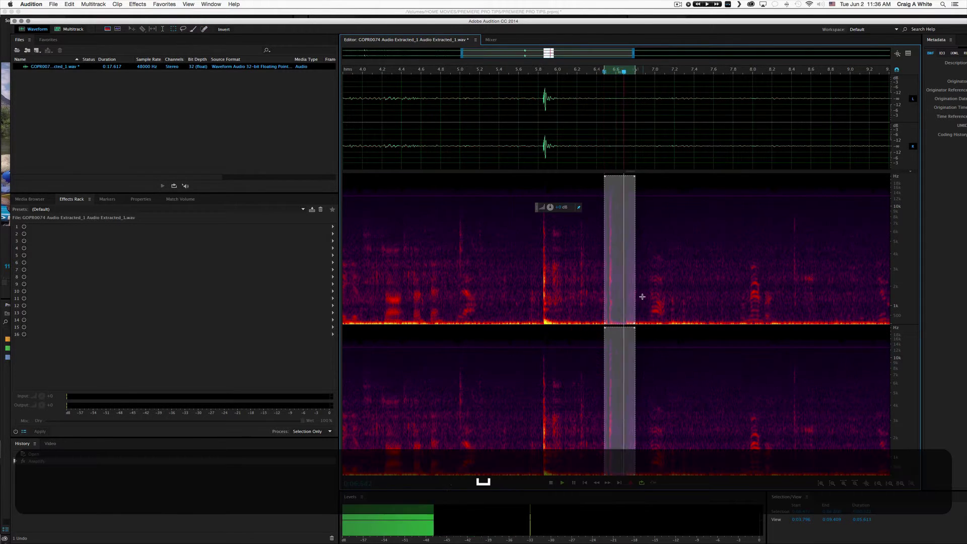
pyautogui.press('space')
pyautogui.moveTo(586, 180); pyautogui.dragTo(674, 379)
pyautogui.press('space')
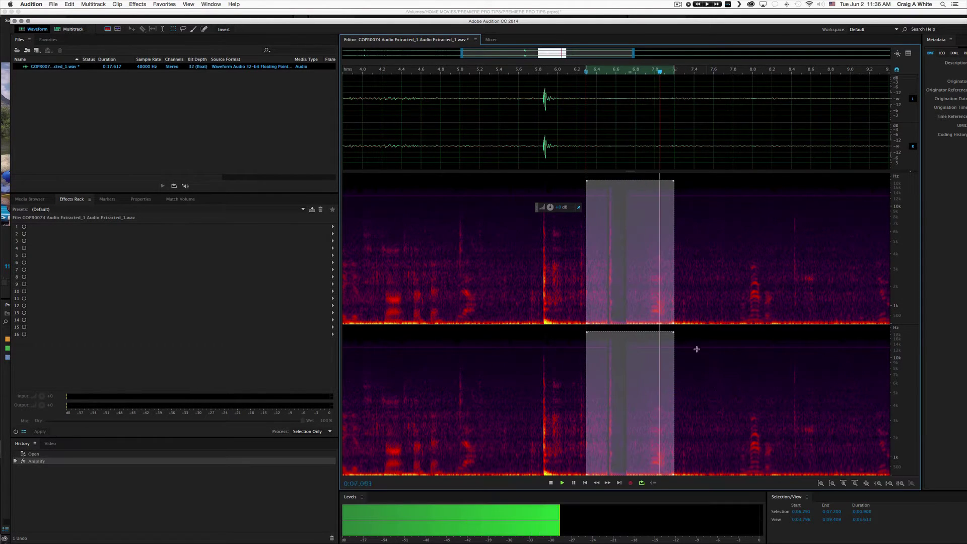
pyautogui.press('space')
# Step: Select the thin leftover streak at about 6.54 seconds on both channels, lower its volume, and clear the selection
pyautogui.click(639, 174)
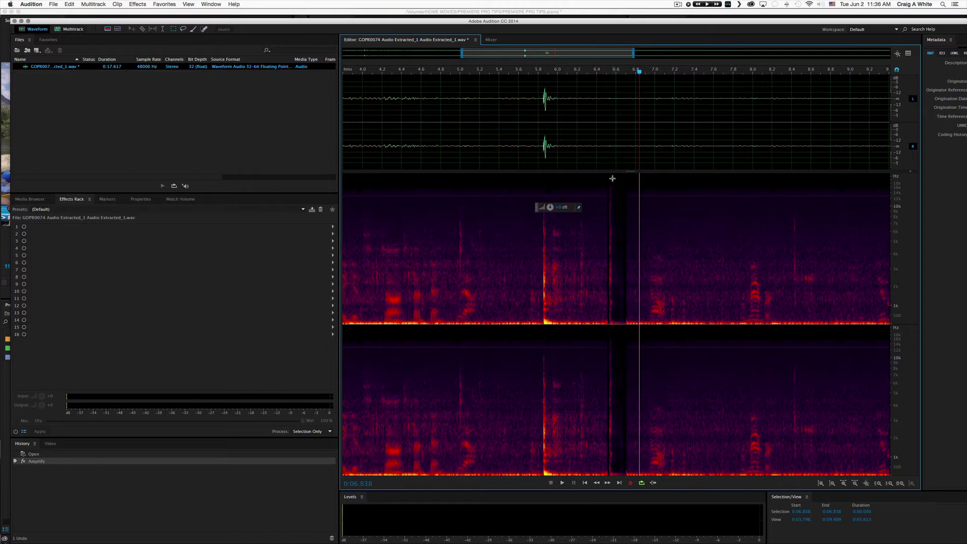
pyautogui.moveTo(612, 180); pyautogui.dragTo(611, 330)
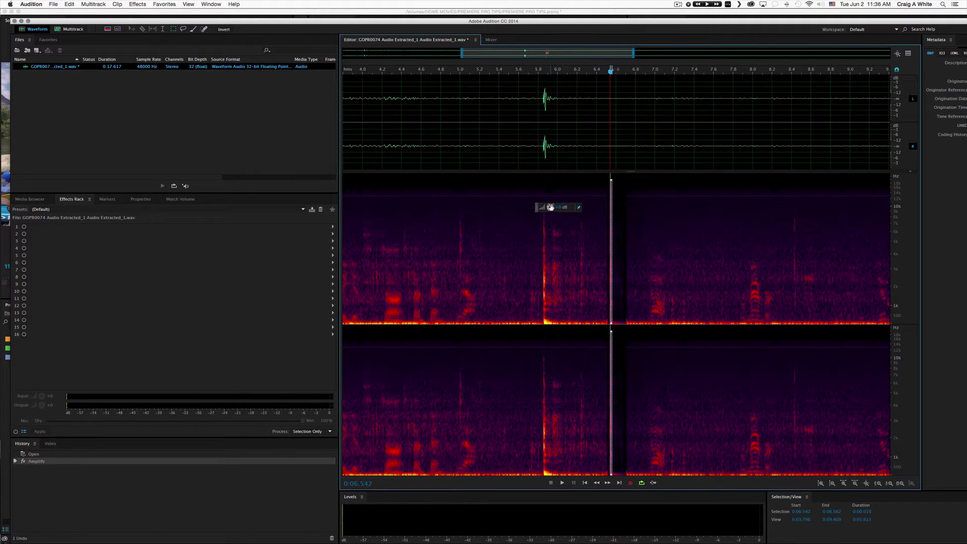
pyautogui.moveTo(550, 207); pyautogui.dragTo(550, 207)
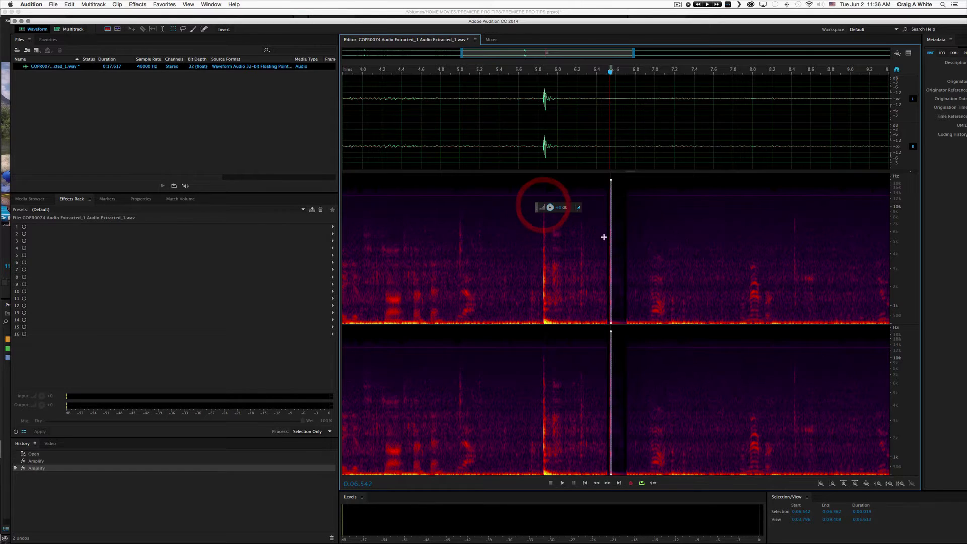
pyautogui.click(596, 237)
# Step: Select the narrow streak starting at about 6.53 seconds, reduce its gain, and clear the selection
pyautogui.moveTo(611, 189); pyautogui.dragTo(610, 340)
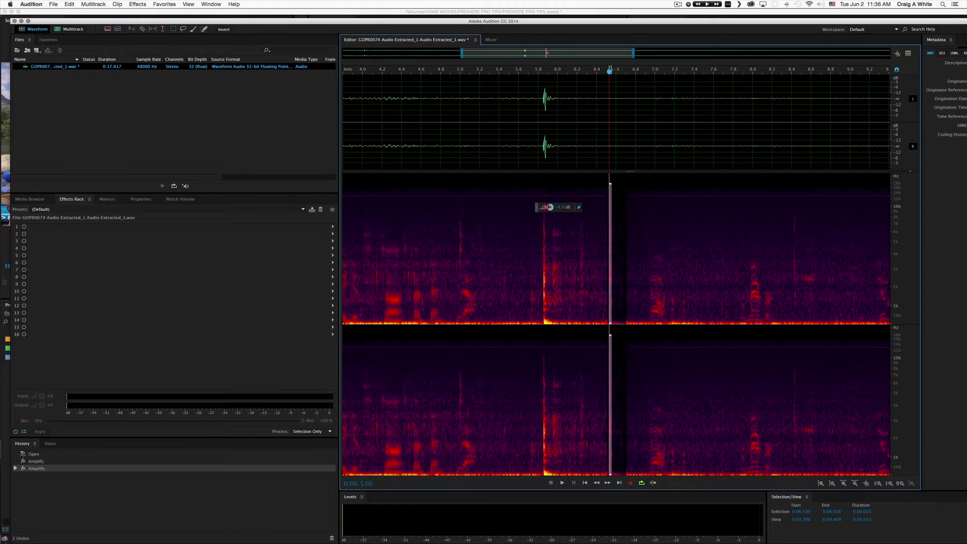
pyautogui.moveTo(548, 207); pyautogui.dragTo(548, 207)
pyautogui.click(662, 243)
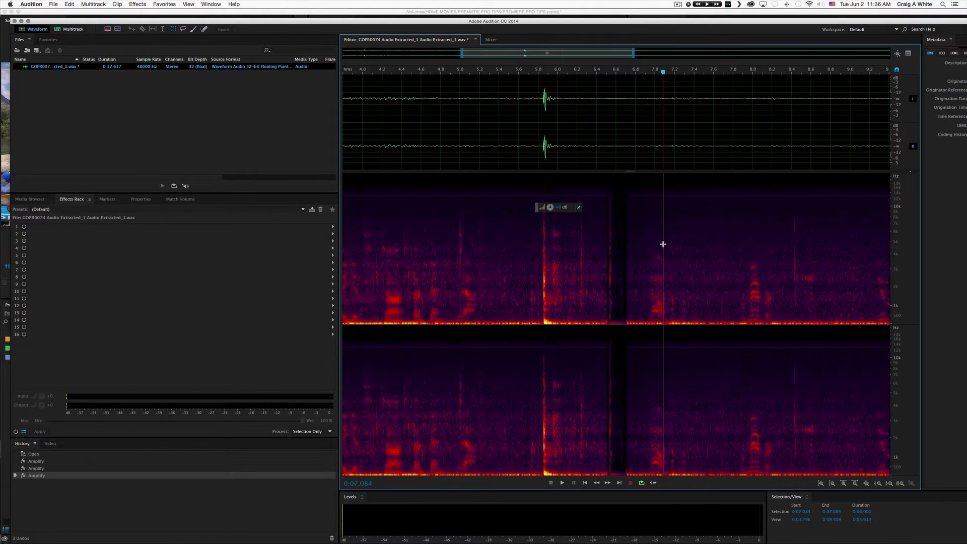
# Step: Play the audio from about 6.4 seconds through the reduced spike to check the result
pyautogui.press('space')
pyautogui.click(598, 253)
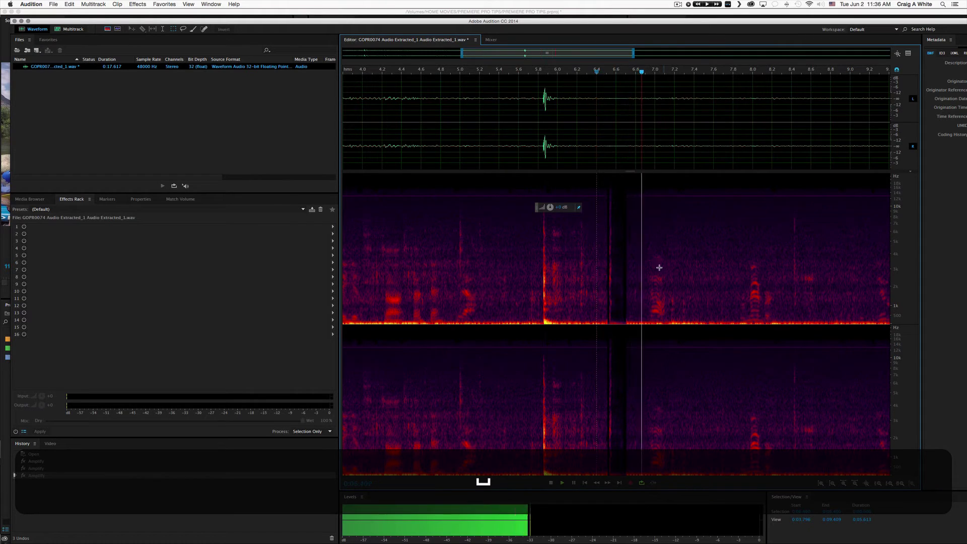
pyautogui.press('space')
# Step: Lower the volume of the remaining sliver from about 6.537 to 6.56 seconds and play the passage back
pyautogui.moveTo(611, 190); pyautogui.dragTo(609, 332)
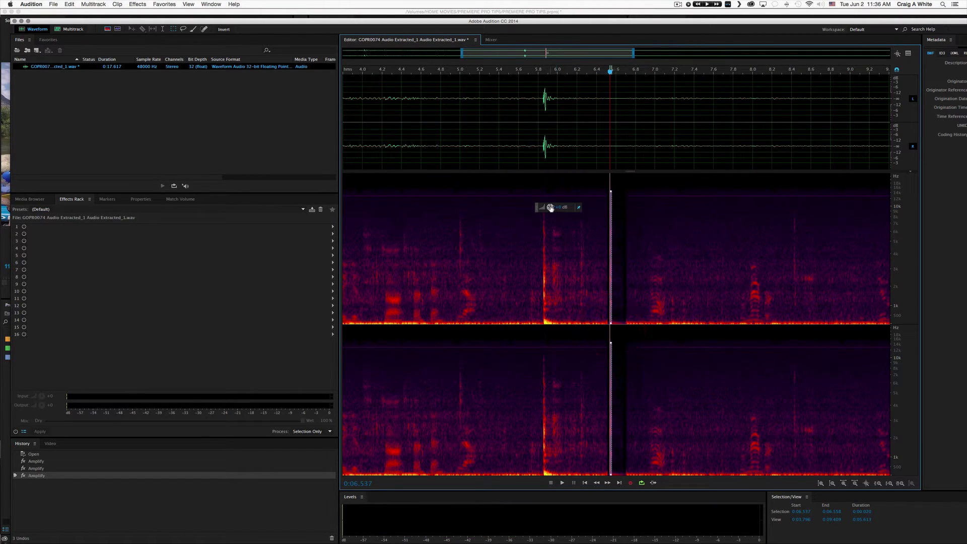
pyautogui.moveTo(548, 207); pyautogui.dragTo(548, 207)
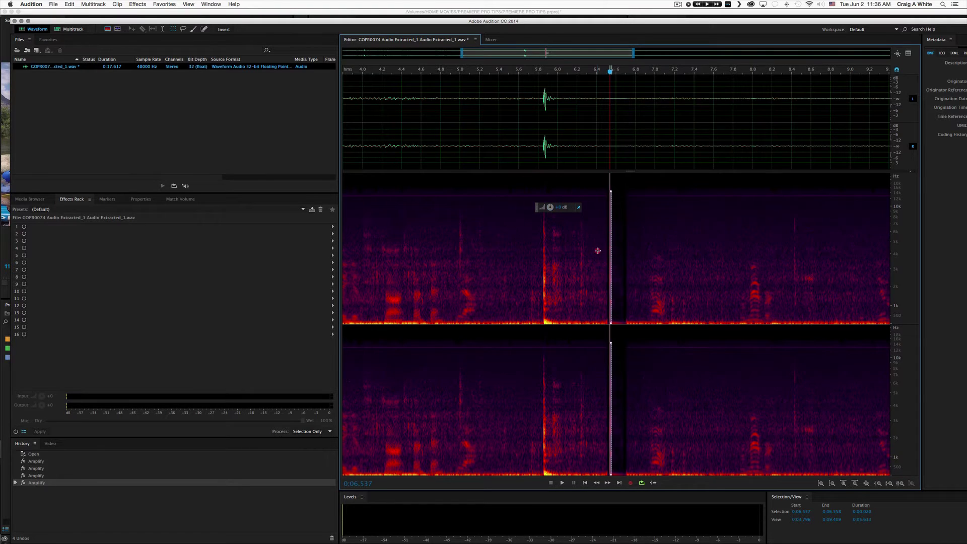
pyautogui.click(598, 250)
pyautogui.press('space')
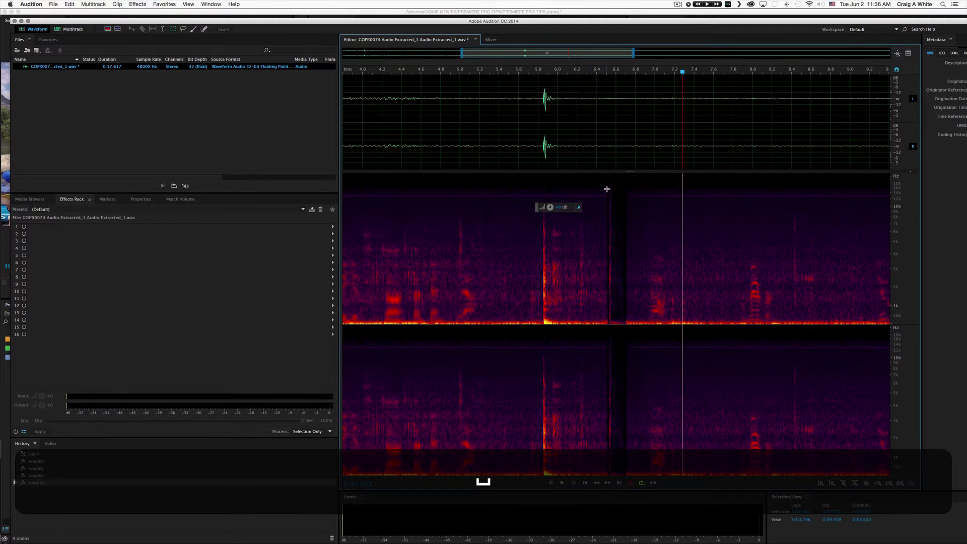
# Step: Reduce the gain of the strip from about 6.52 to 6.56 seconds and play from about 6.16 seconds to check it
pyautogui.moveTo(609, 190); pyautogui.dragTo(609, 339)
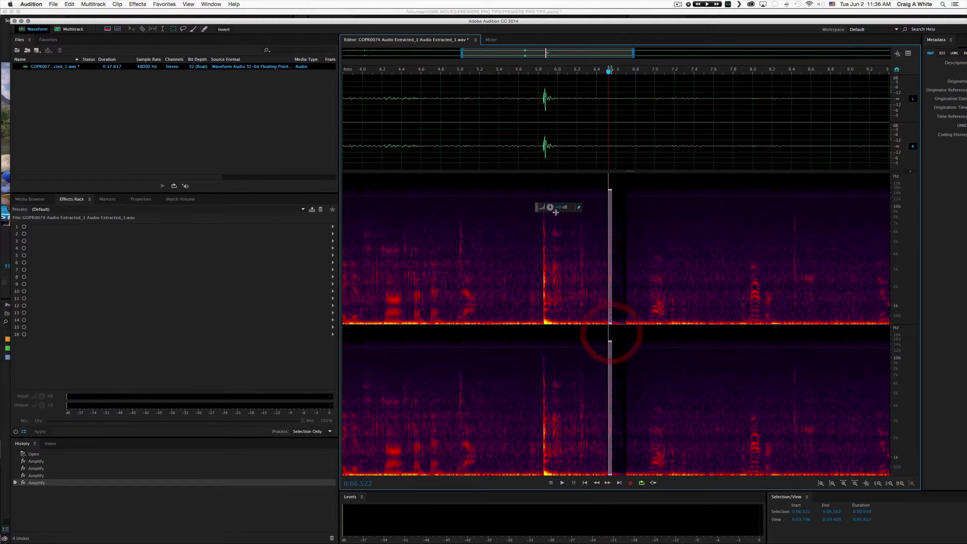
pyautogui.moveTo(549, 207); pyautogui.dragTo(543, 206)
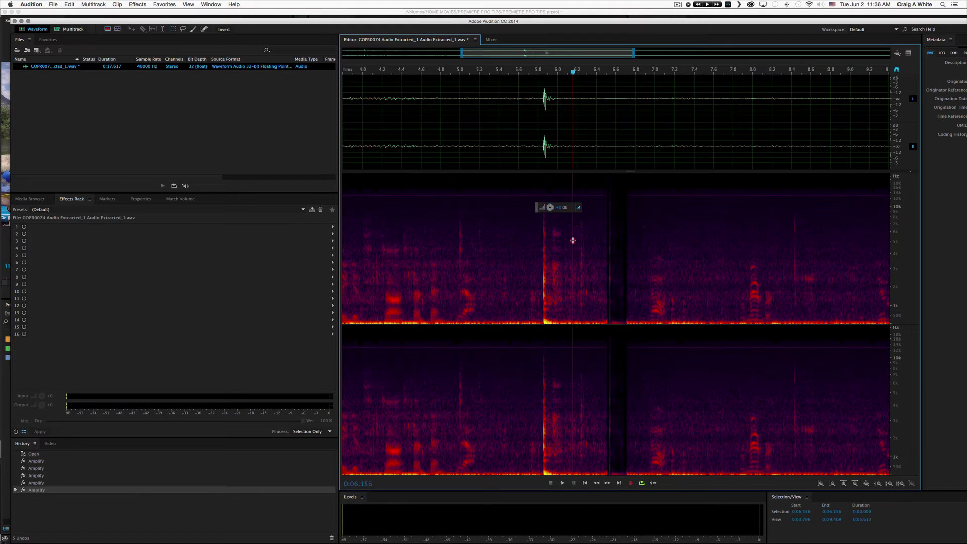
pyautogui.click(572, 234)
pyautogui.press('space')
pyautogui.press('space')
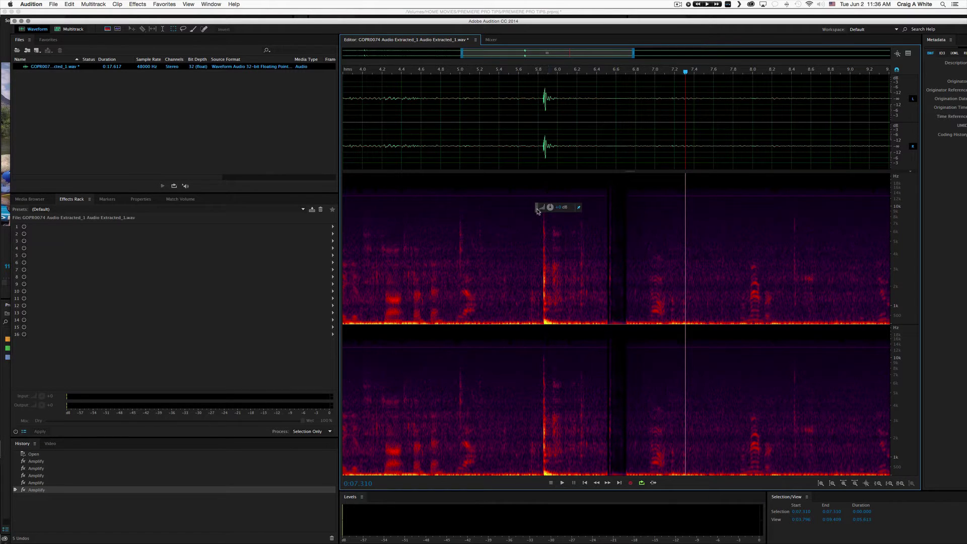
# Step: Select the spike from about 5.85 to 6.0 seconds across the full frequency range, lower its gain, and clear the selection
pyautogui.moveTo(538, 211); pyautogui.dragTo(379, 204)
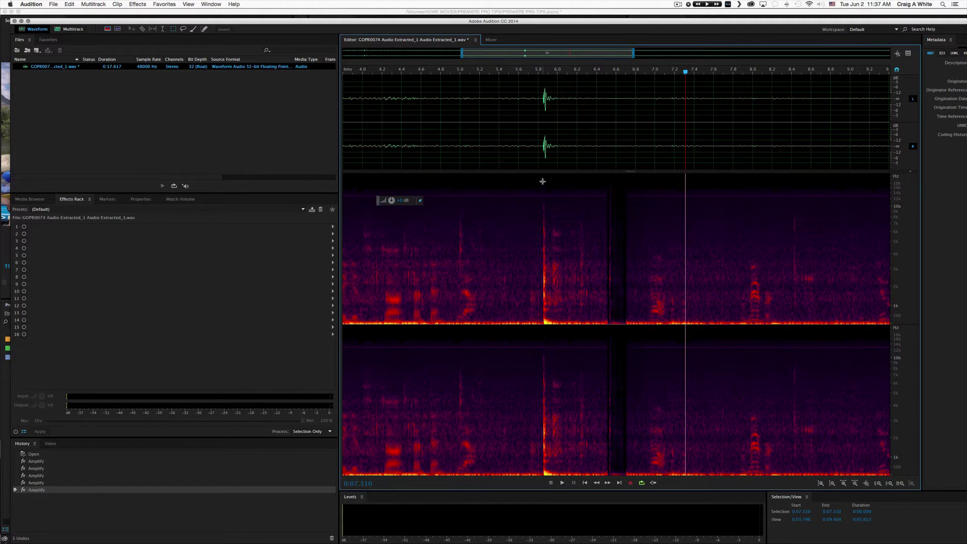
pyautogui.moveTo(542, 182); pyautogui.dragTo(555, 328)
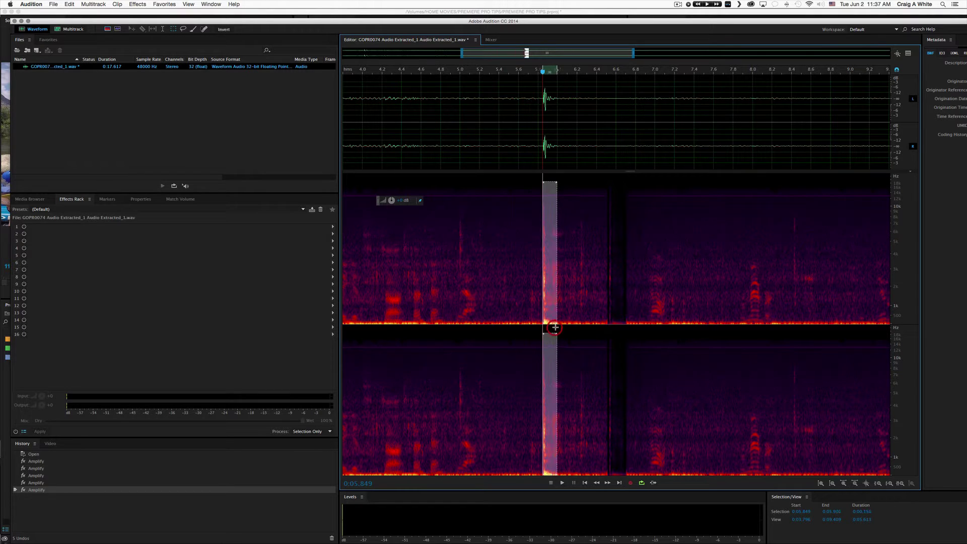
pyautogui.press('space')
pyautogui.moveTo(549, 180); pyautogui.dragTo(546, 162)
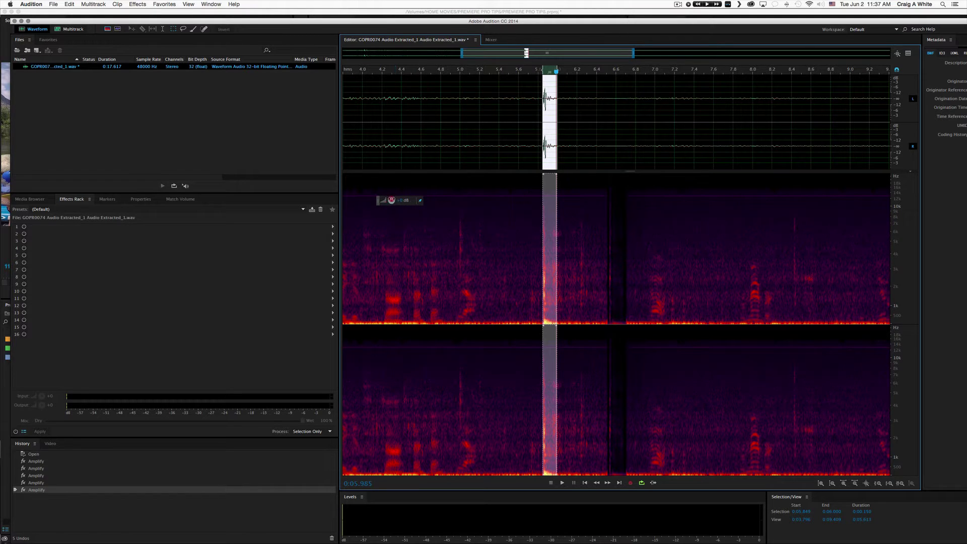
pyautogui.moveTo(391, 200); pyautogui.dragTo(372, 200)
pyautogui.click(513, 237)
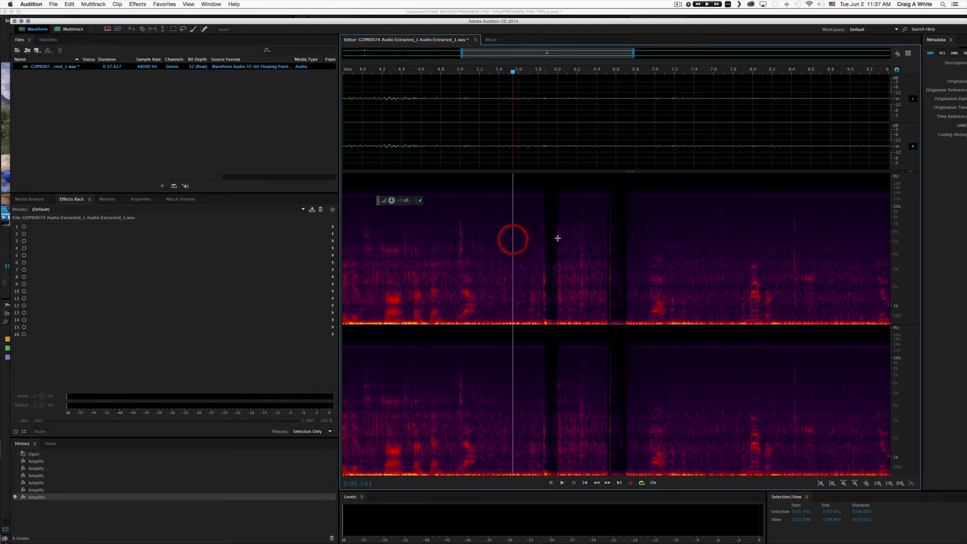
# Step: Play the audio from about 5.54 seconds, then select and play the passage from about 5.73 to 6.88 seconds to check both reductions
pyautogui.press('space')
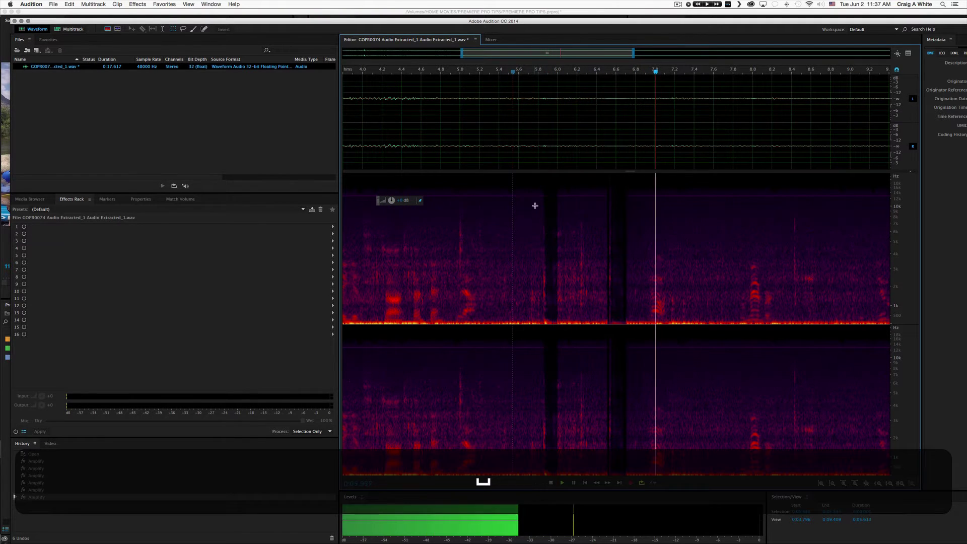
pyautogui.moveTo(530, 190); pyautogui.dragTo(537, 225)
pyautogui.moveTo(558, 281); pyautogui.dragTo(572, 337)
pyautogui.press('space')
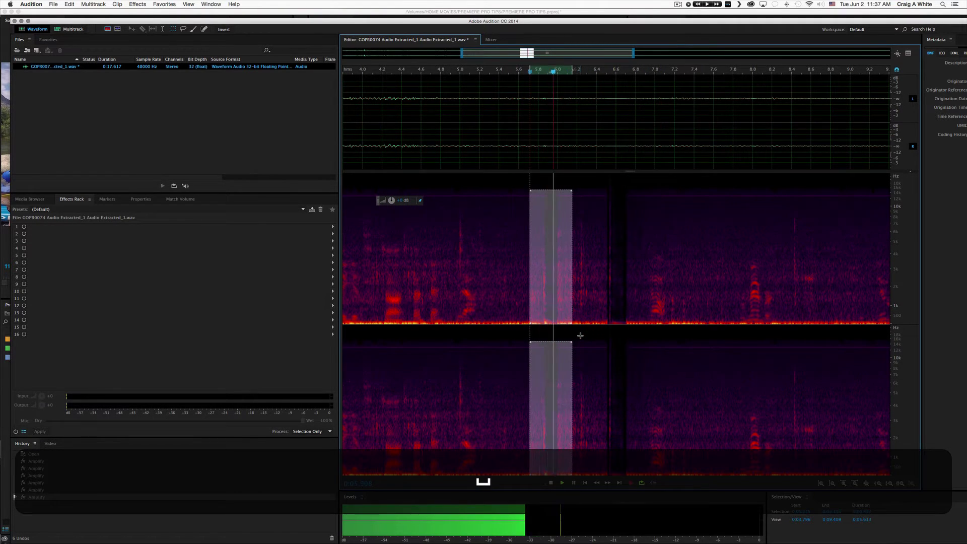
pyautogui.moveTo(530, 177); pyautogui.dragTo(642, 328)
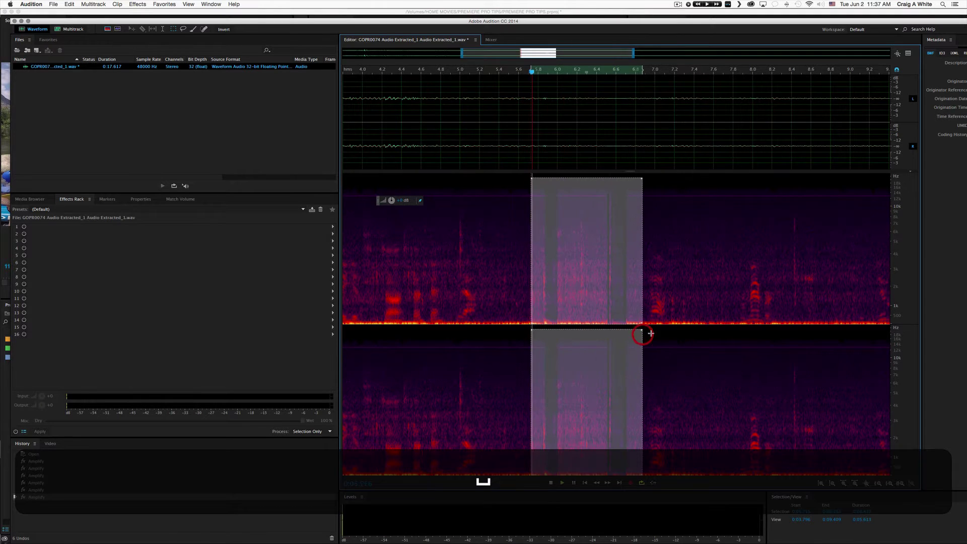
pyautogui.press('space')
pyautogui.press('space')
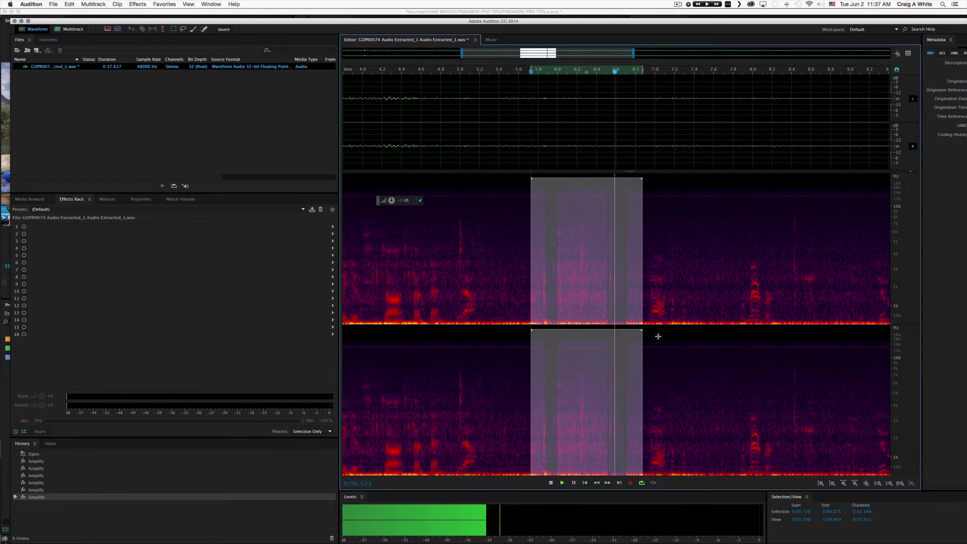
pyautogui.click(519, 295)
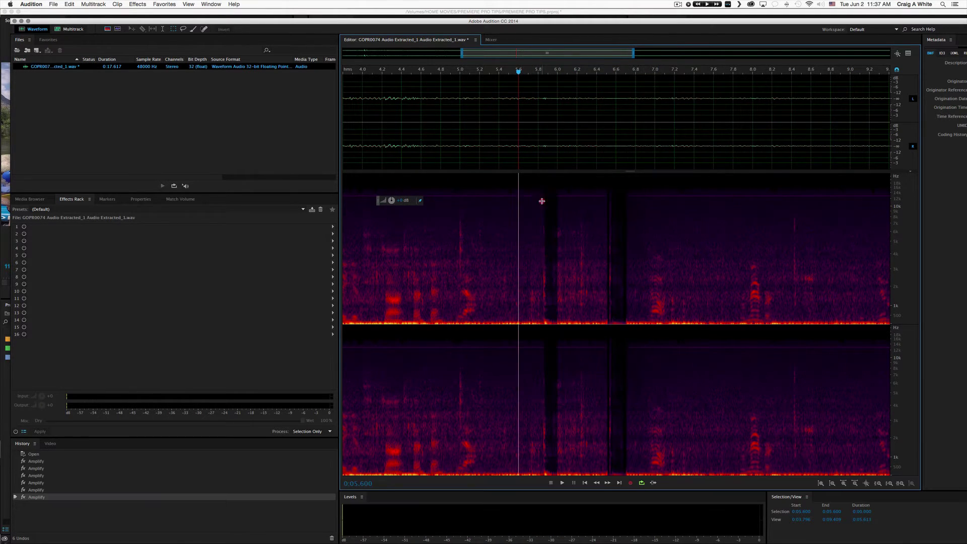
# Step: Lower the volume of the remaining sliver from about 5.84 to 5.89 seconds and play the audio from about 5.05 seconds
pyautogui.moveTo(542, 191); pyautogui.dragTo(549, 327)
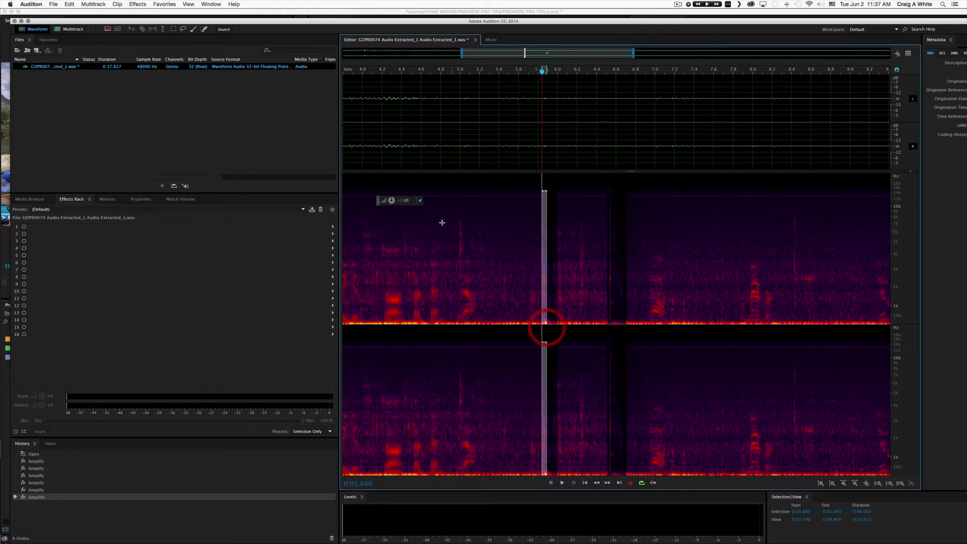
pyautogui.moveTo(381, 200); pyautogui.dragTo(378, 201)
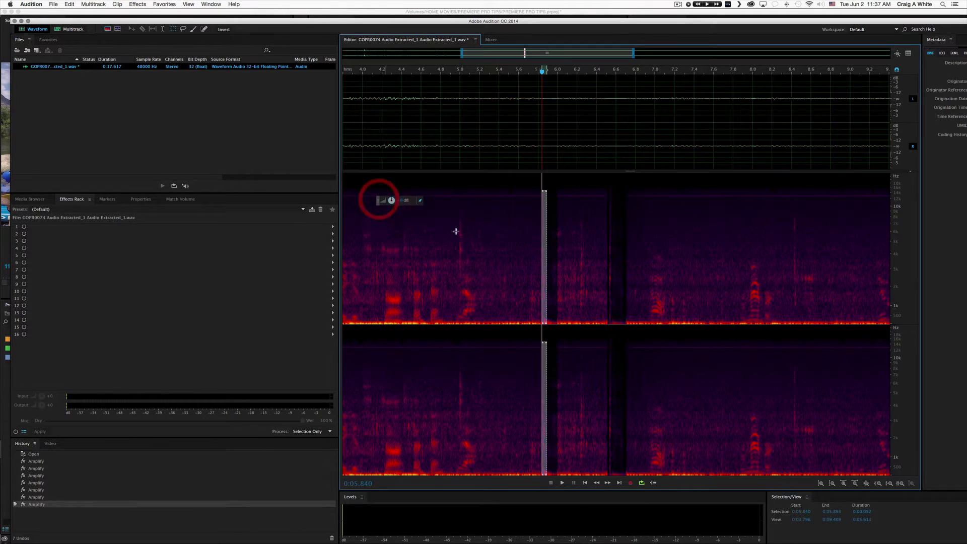
pyautogui.click(467, 234)
pyautogui.press('space')
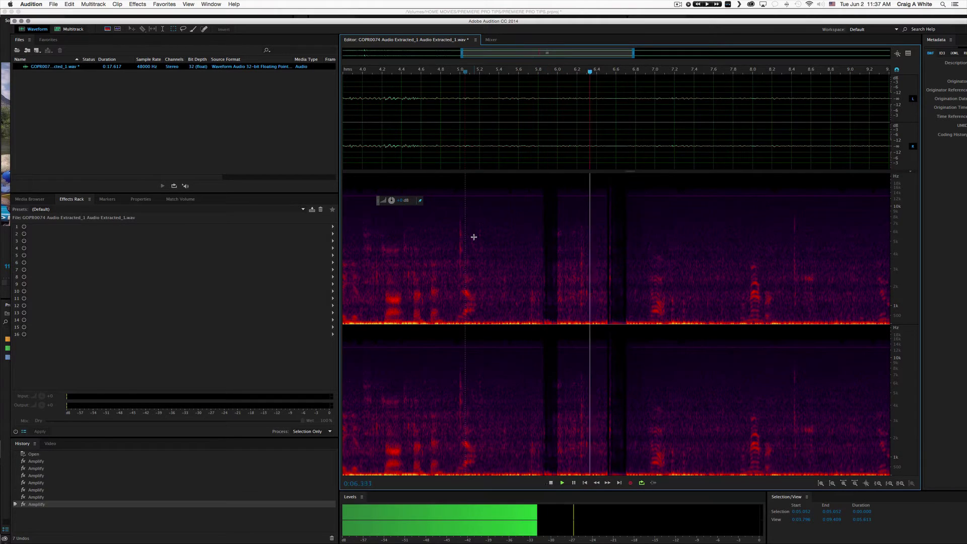
pyautogui.press('space')
# Step: Select the passage from about 5.1 to 7.3 seconds, play it back, and clear the selection
pyautogui.moveTo(495, 215); pyautogui.dragTo(658, 358)
pyautogui.moveTo(473, 198); pyautogui.dragTo(682, 361)
pyautogui.press('space')
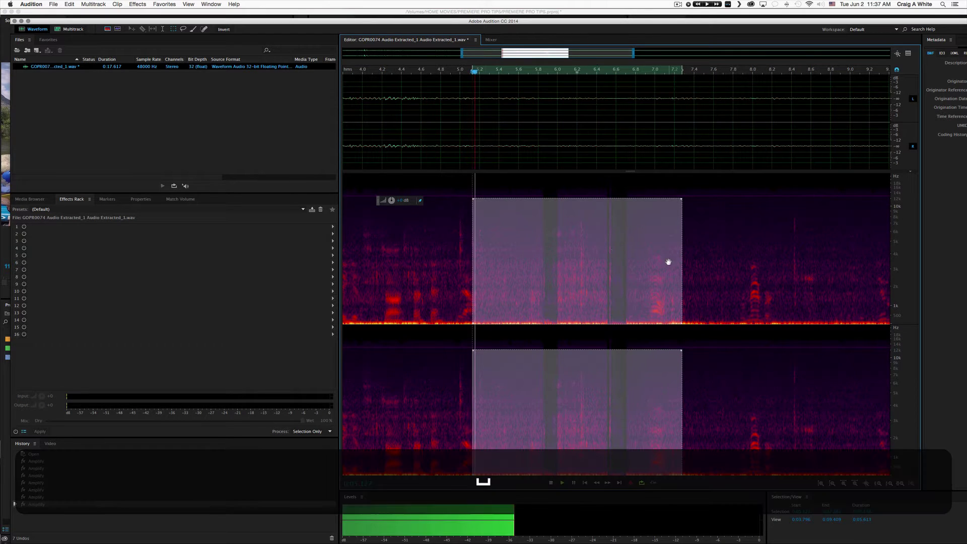
pyautogui.press('space')
pyautogui.click(706, 283)
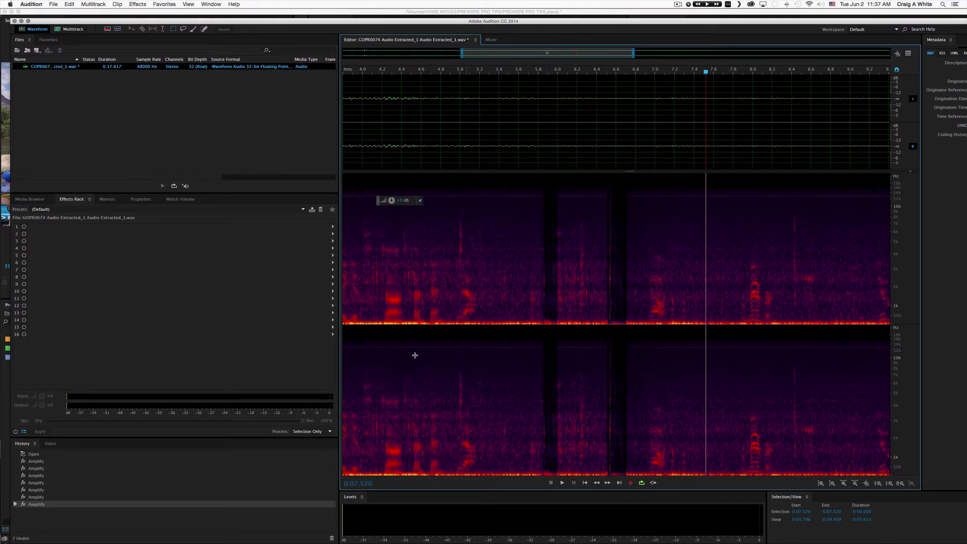
# Step: Revert the audio file to its original opened state, discarding all the Amplify edits
pyautogui.click(40, 456)
pyautogui.click(702, 237)
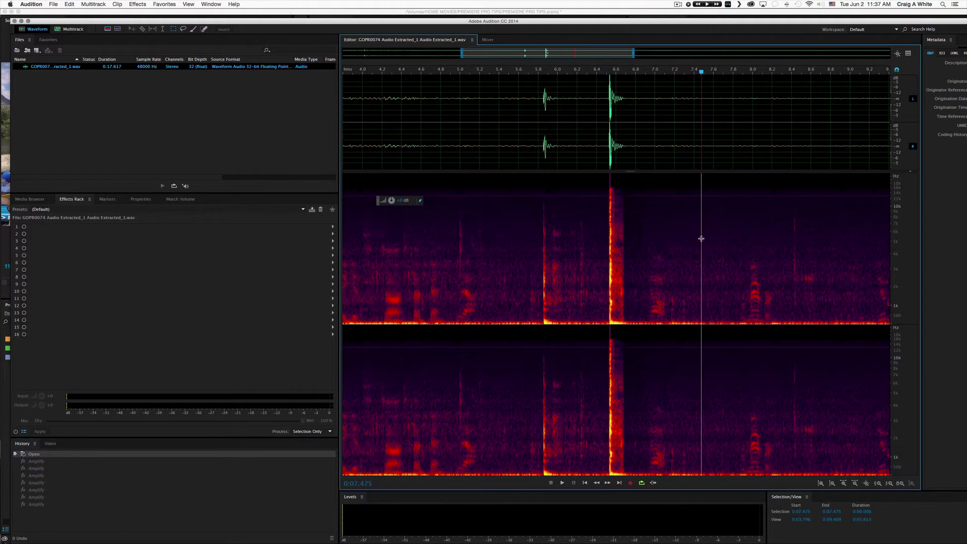
# Step: Select the loud spike from about 6.52 to 6.71 seconds, repair it with Auto Heal Selection, and play from about 6.4 seconds
pyautogui.moveTo(607, 172); pyautogui.dragTo(627, 329)
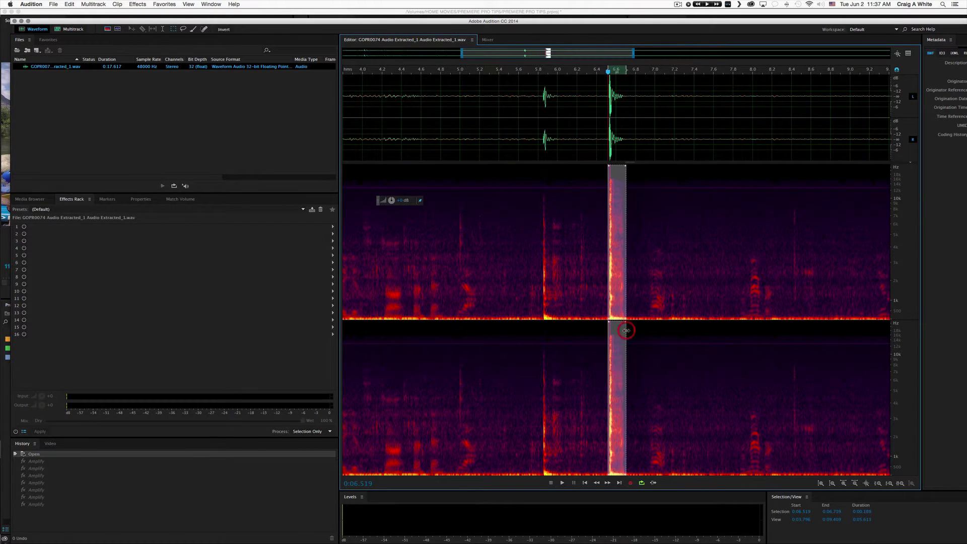
pyautogui.press('space')
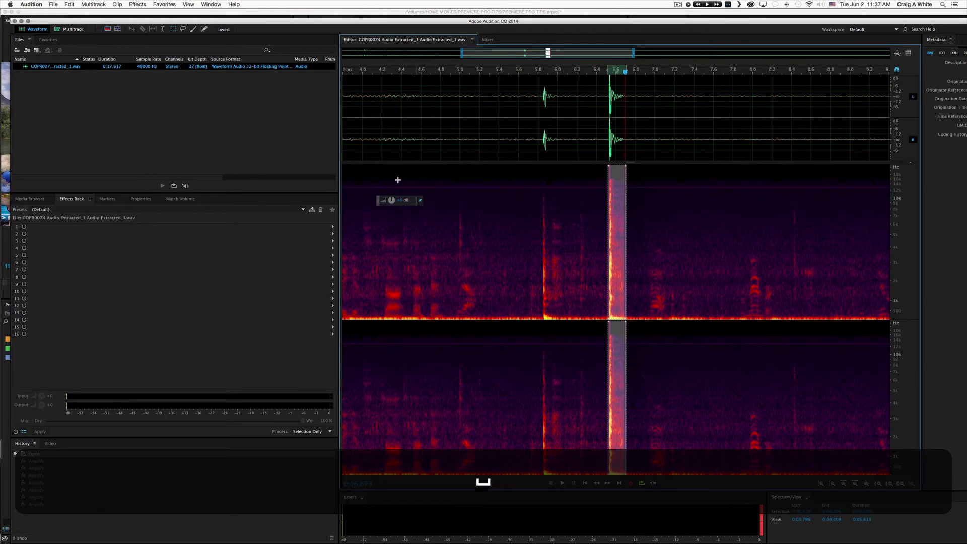
pyautogui.click(134, 4)
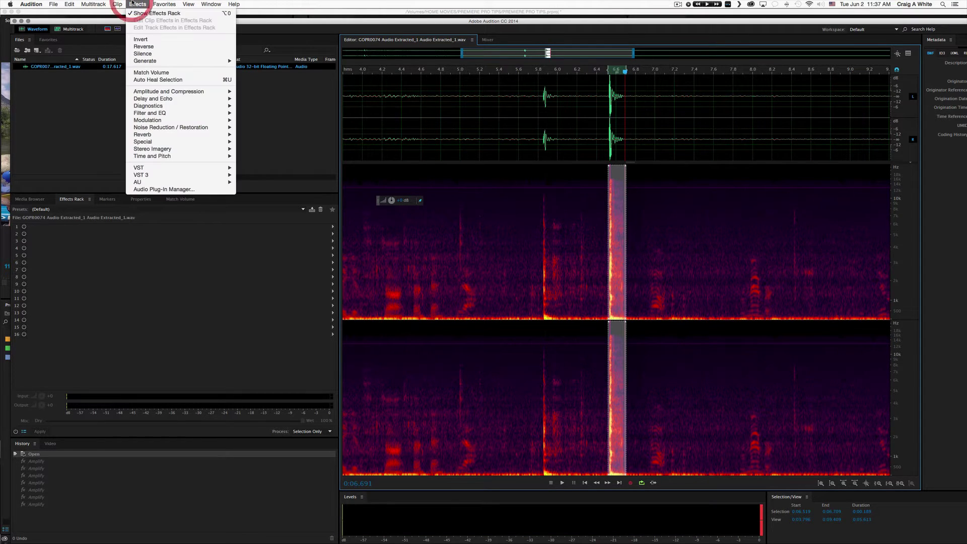
pyautogui.click(164, 80)
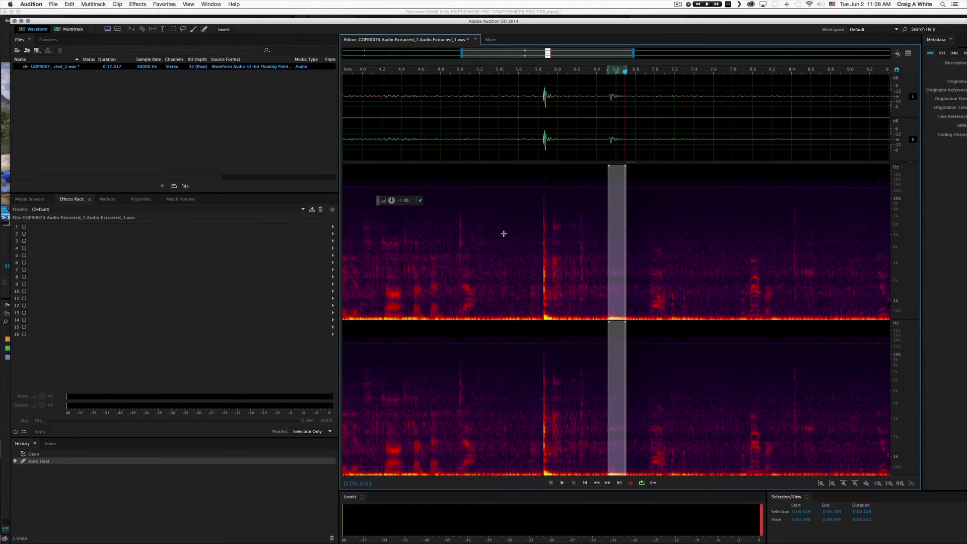
pyautogui.click(505, 234)
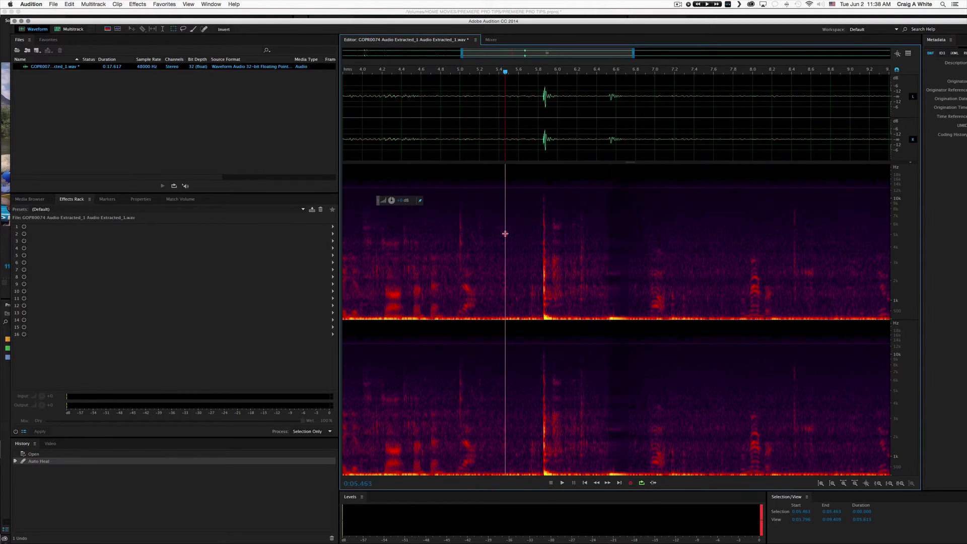
pyautogui.click(596, 249)
pyautogui.press('space')
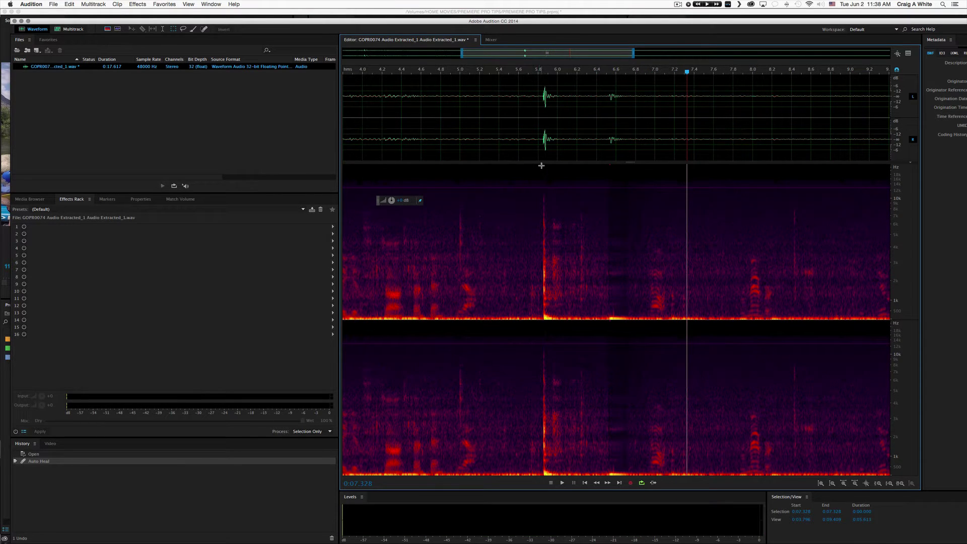
# Step: Apply Auto Heal Selection to the spike from about 5.84 to 6.02 seconds and play through both healed spots
pyautogui.moveTo(542, 166); pyautogui.dragTo(561, 337)
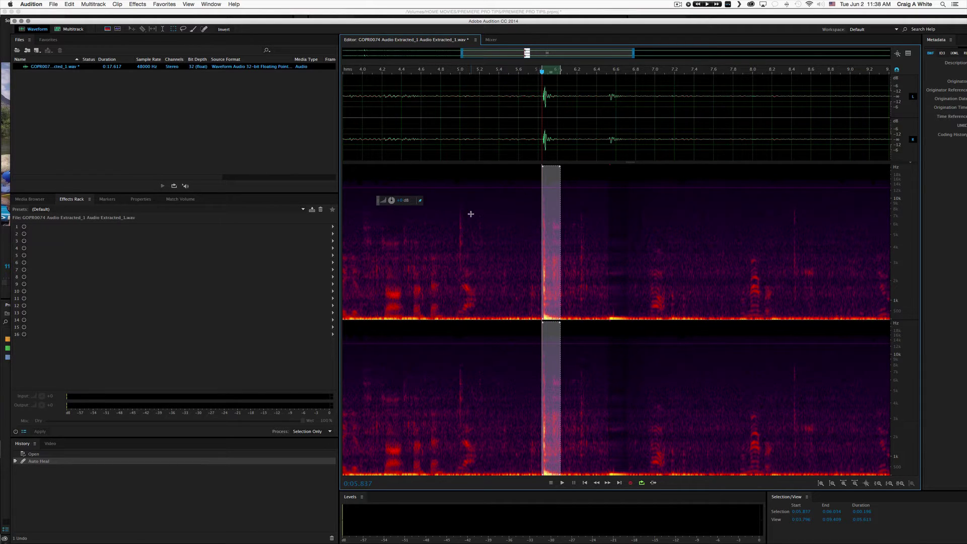
pyautogui.press('super+u')
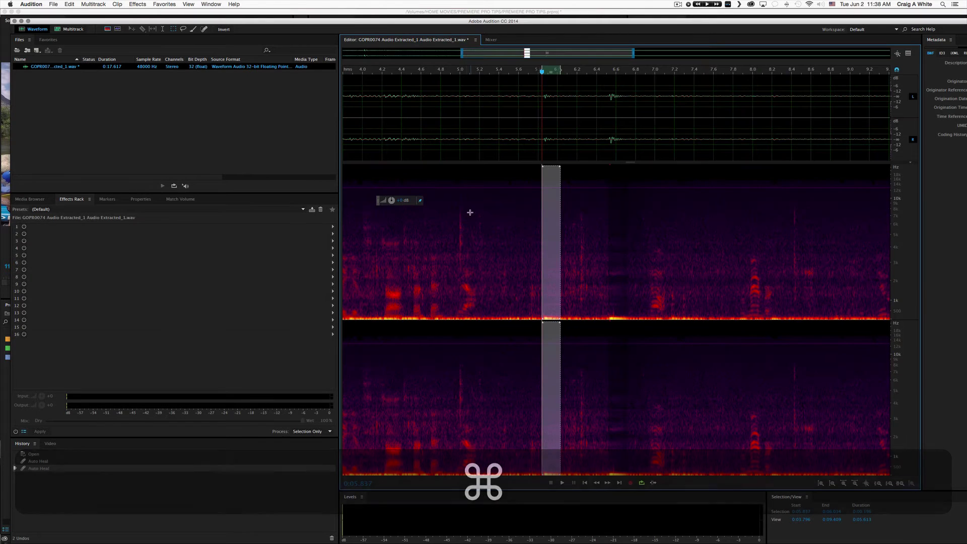
pyautogui.click(495, 228)
pyautogui.press('space')
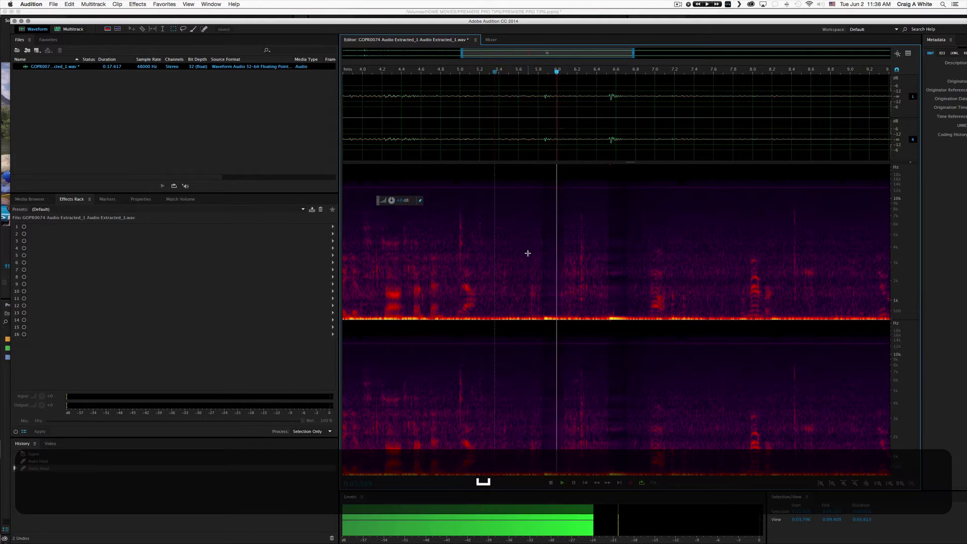
pyautogui.press('space')
pyautogui.click(519, 249)
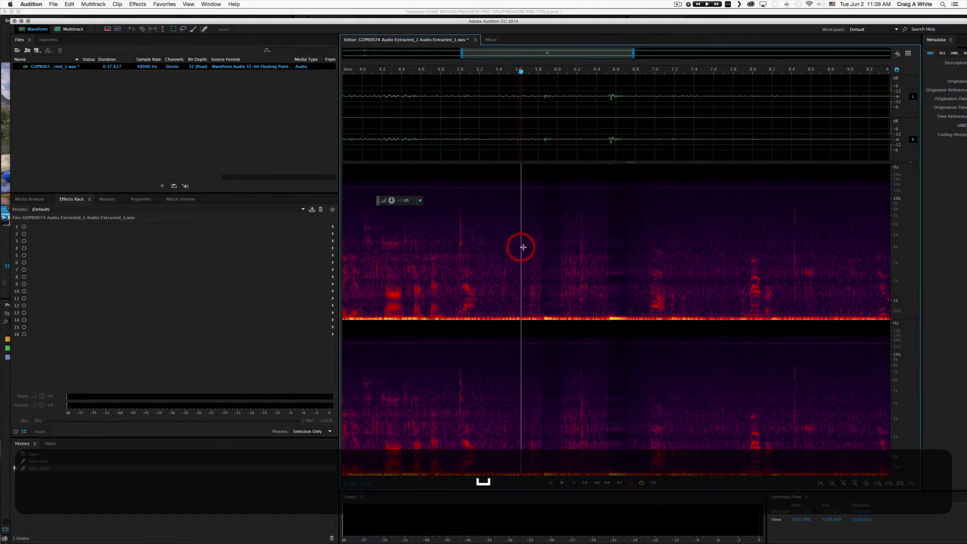
pyautogui.press('space')
pyautogui.press('space')
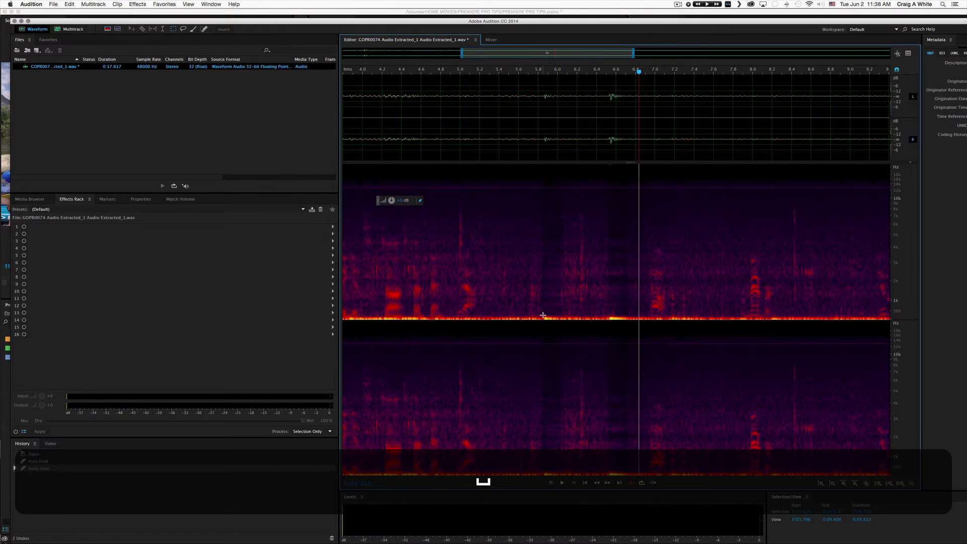
pyautogui.moveTo(542, 316); pyautogui.dragTo(628, 328)
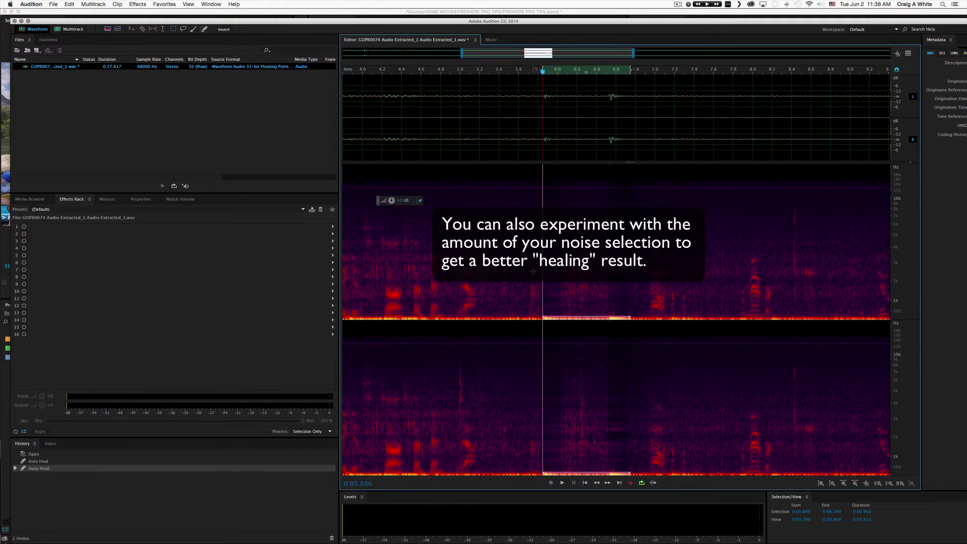
pyautogui.moveTo(533, 473); pyautogui.dragTo(639, 360)
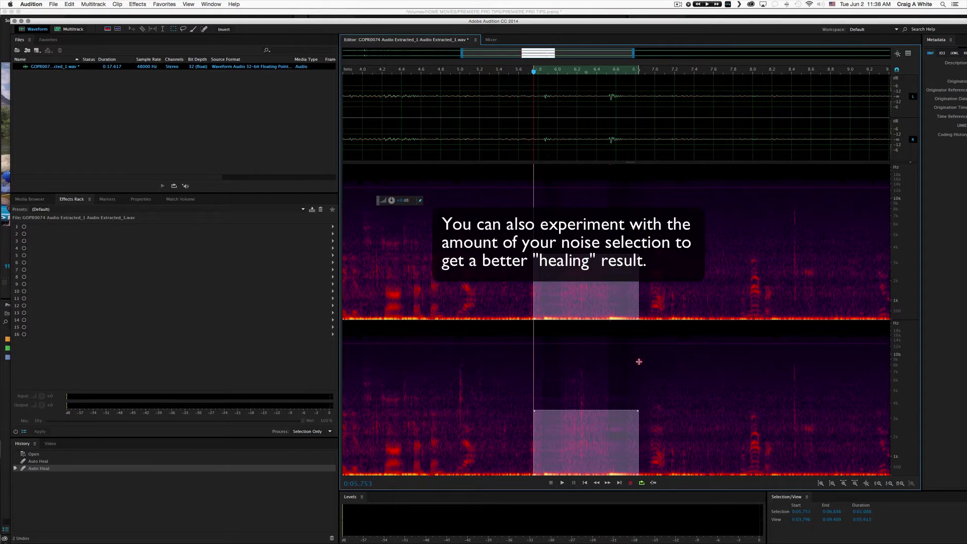
pyautogui.click(719, 306)
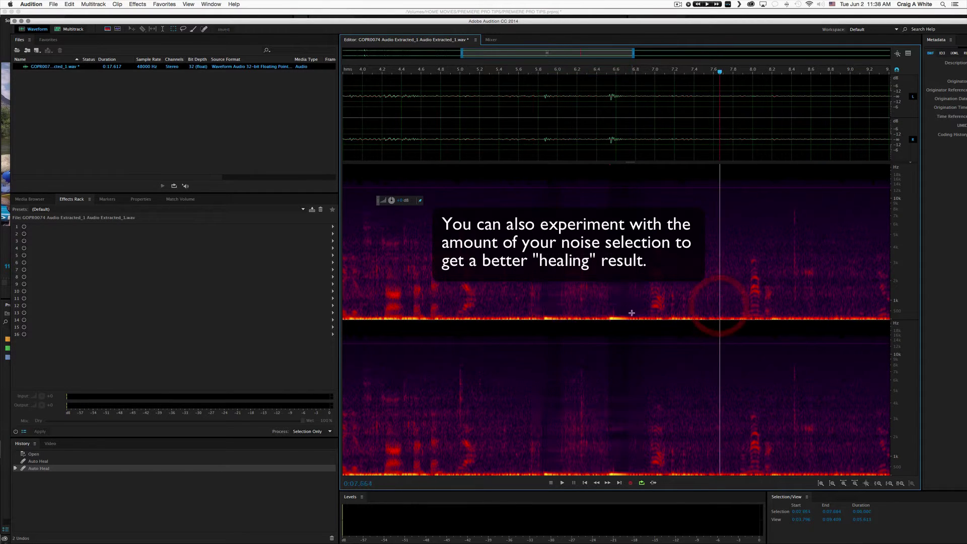
# Step: Select only the bright low-frequency residue from about 6.53 to 6.72 seconds, apply Auto Heal Selection, and clear the selection
pyautogui.moveTo(626, 313); pyautogui.dragTo(609, 319)
pyautogui.press('=')
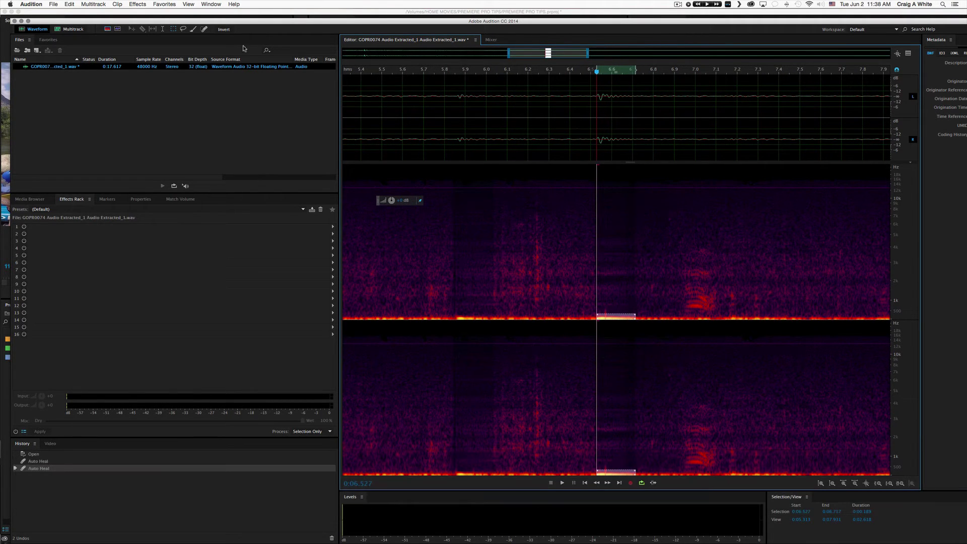
pyautogui.press('super+u')
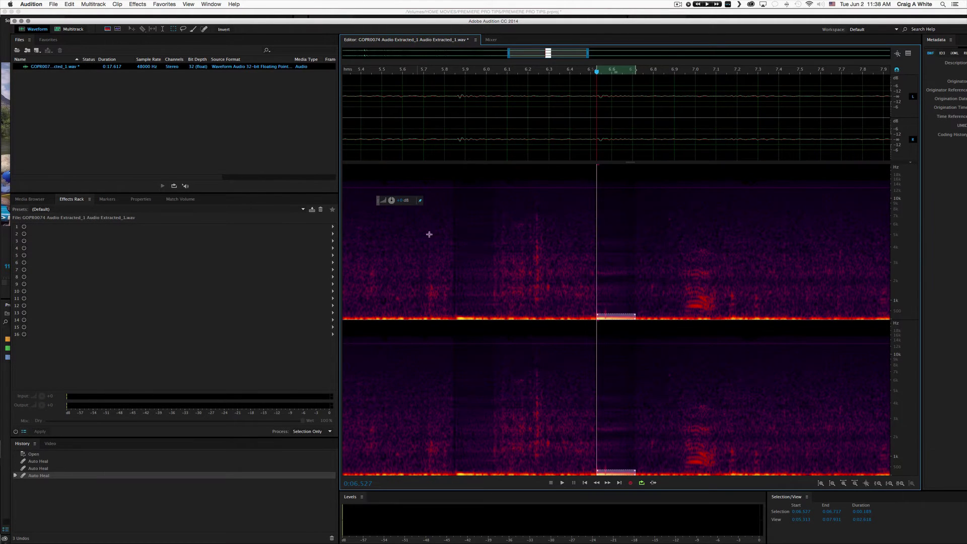
pyautogui.click(461, 242)
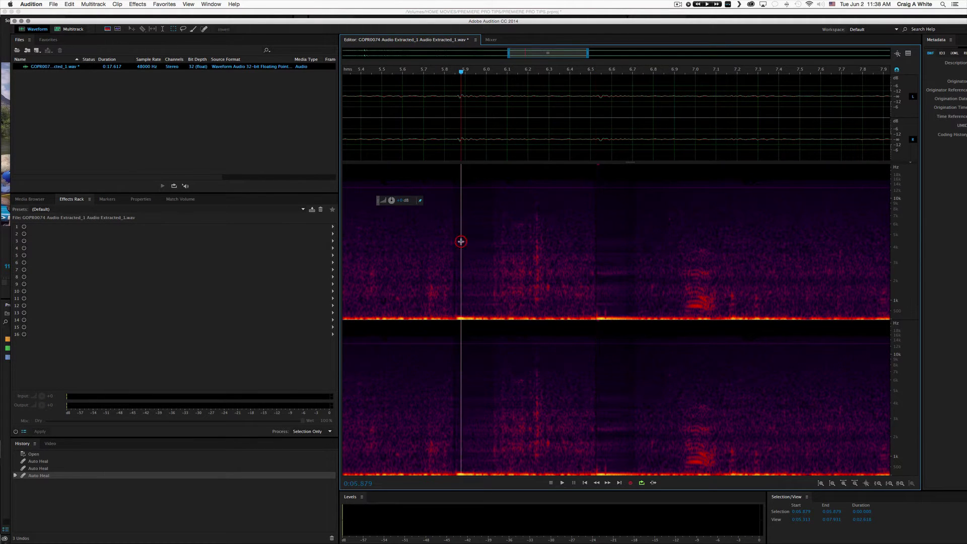
# Step: Play the audio from about 6.34 seconds and again from about 6.42 seconds to check the healed low-frequency residue
pyautogui.click(525, 283)
pyautogui.click(558, 285)
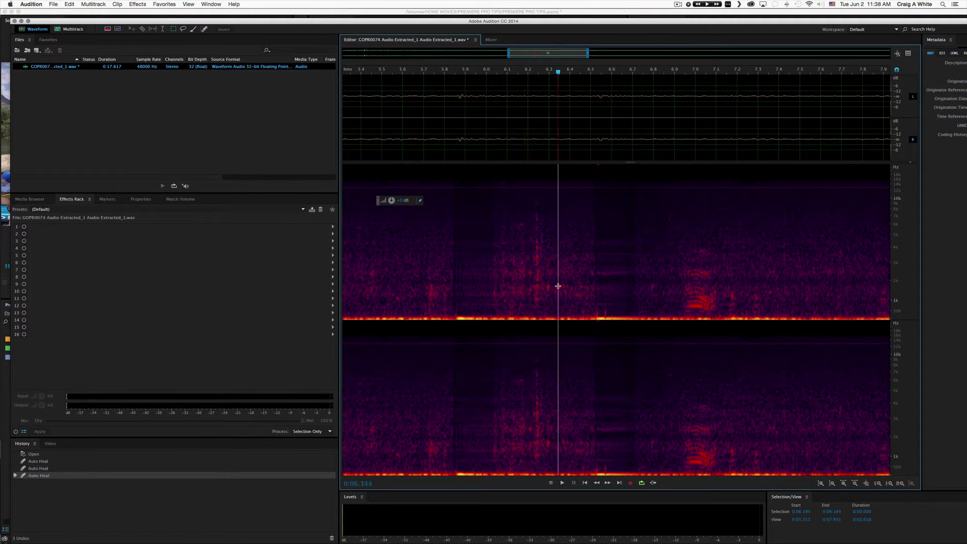
pyautogui.press('space')
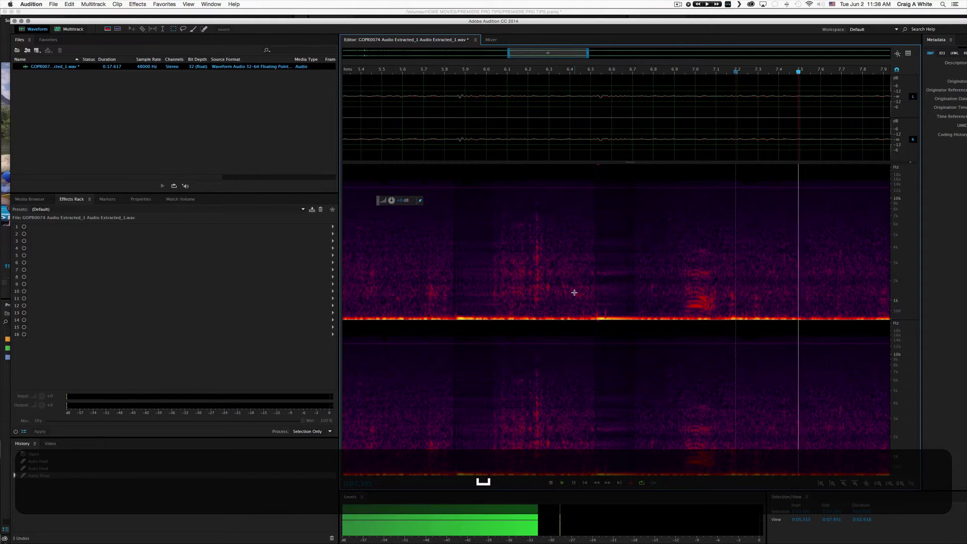
pyautogui.press('space')
pyautogui.click(574, 293)
pyautogui.press('space')
pyautogui.press('space')
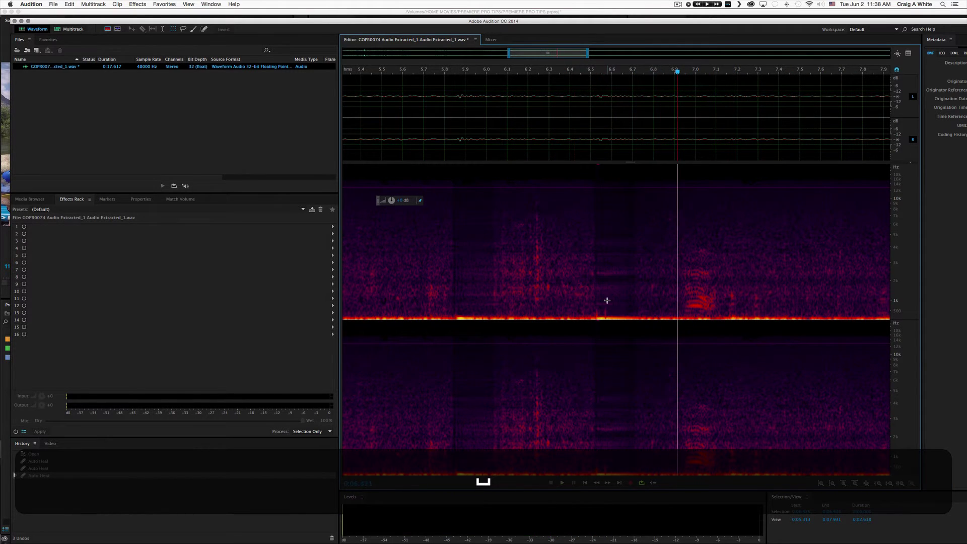
# Step: Undo the last Auto Heal and lower the gain of the bright low-frequency residue from about 6.52 to 6.70 seconds instead
pyautogui.press('super+z')
pyautogui.click(650, 302)
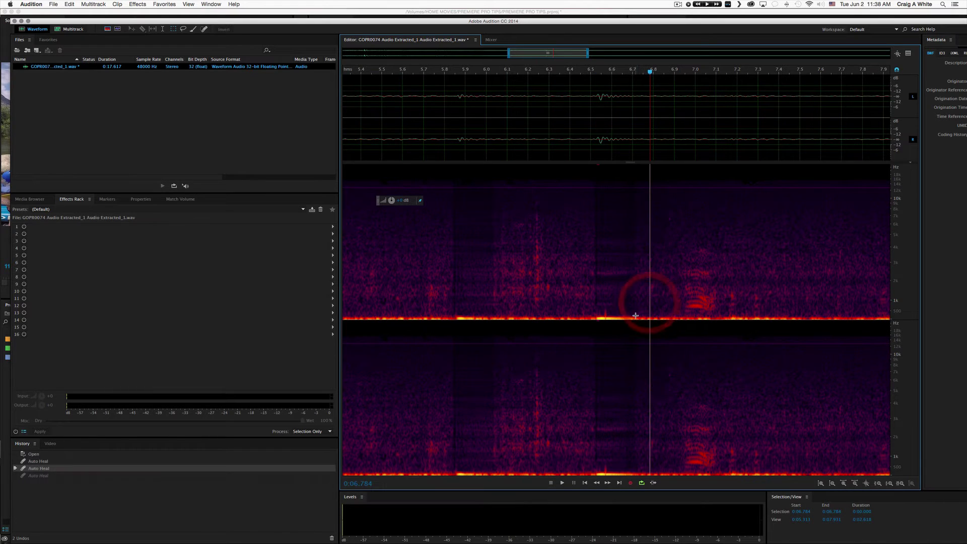
pyautogui.moveTo(632, 318); pyautogui.dragTo(594, 320)
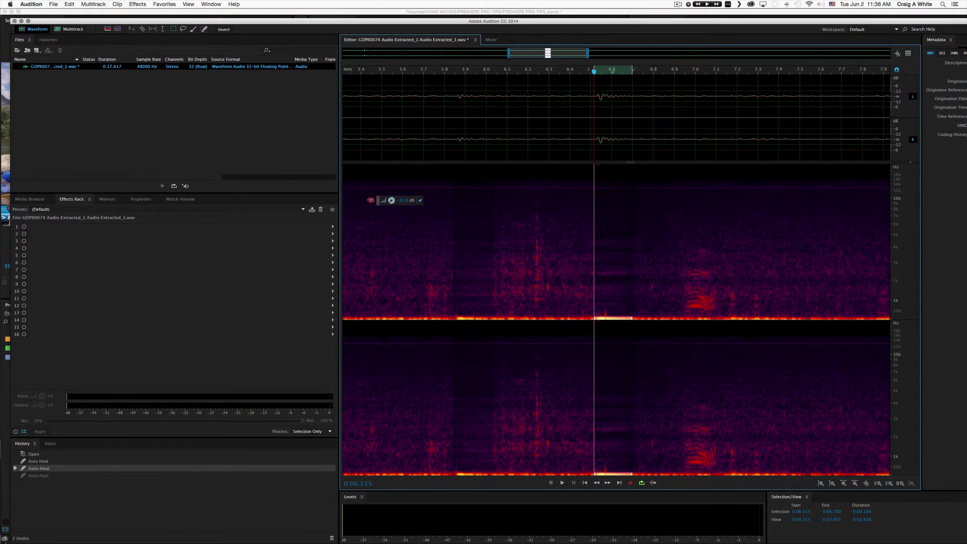
pyautogui.moveTo(371, 200); pyautogui.dragTo(367, 201)
# Step: Play the audio from about 6.17 seconds to check the attenuated low-frequency residue
pyautogui.click(521, 233)
pyautogui.press('space')
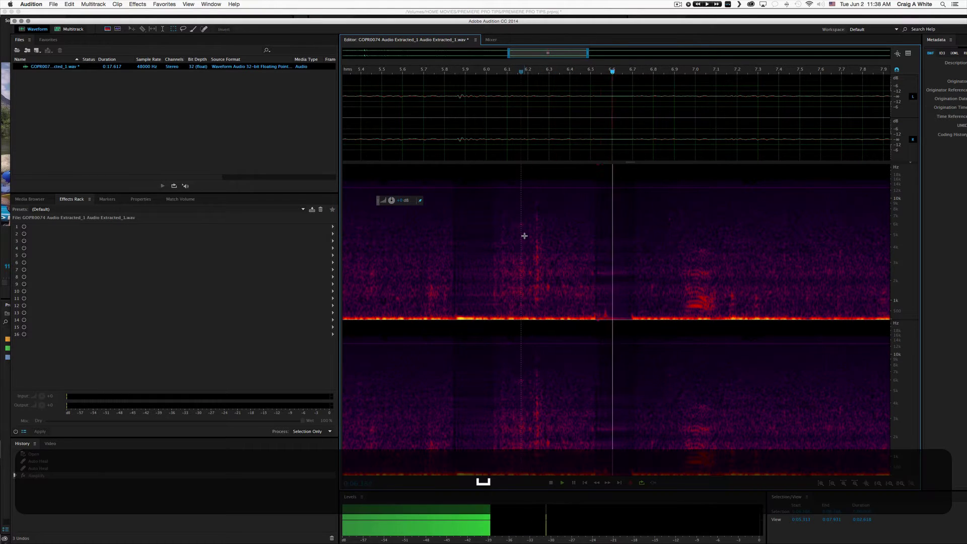
pyautogui.press('space')
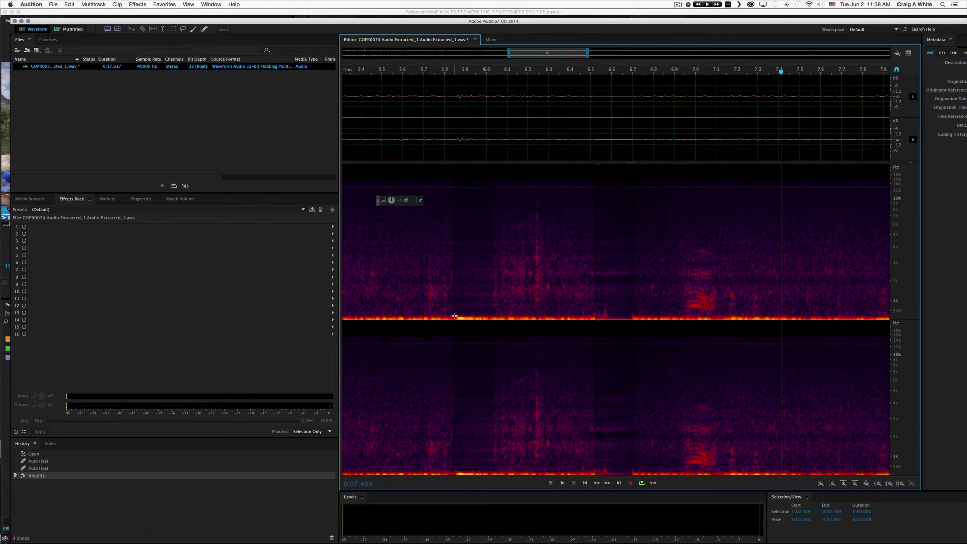
# Step: Lower the gain of the low-frequency residue from about 5.85 to 6.06 seconds and play through both repaired spots
pyautogui.moveTo(455, 312); pyautogui.dragTo(496, 329)
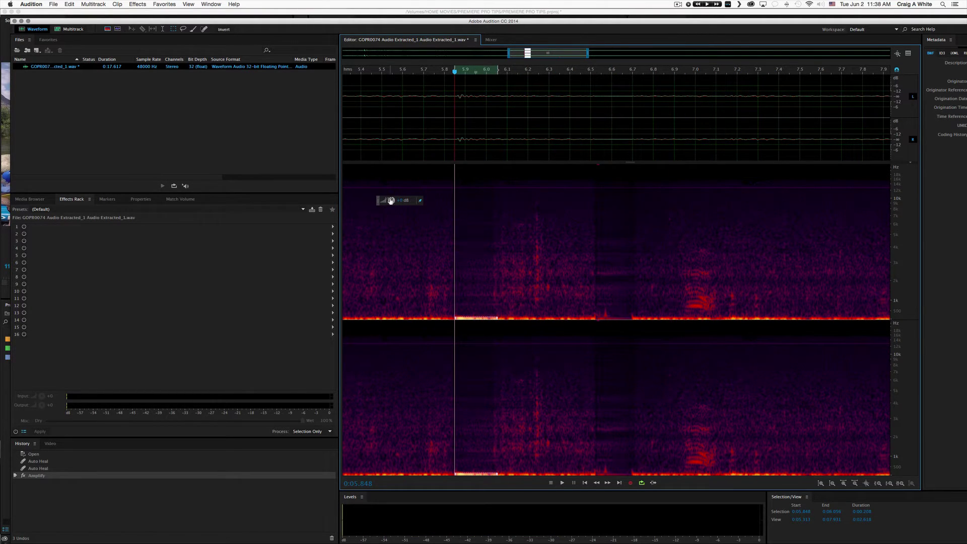
pyautogui.moveTo(376, 200); pyautogui.dragTo(378, 200)
pyautogui.click(433, 261)
pyautogui.press('space')
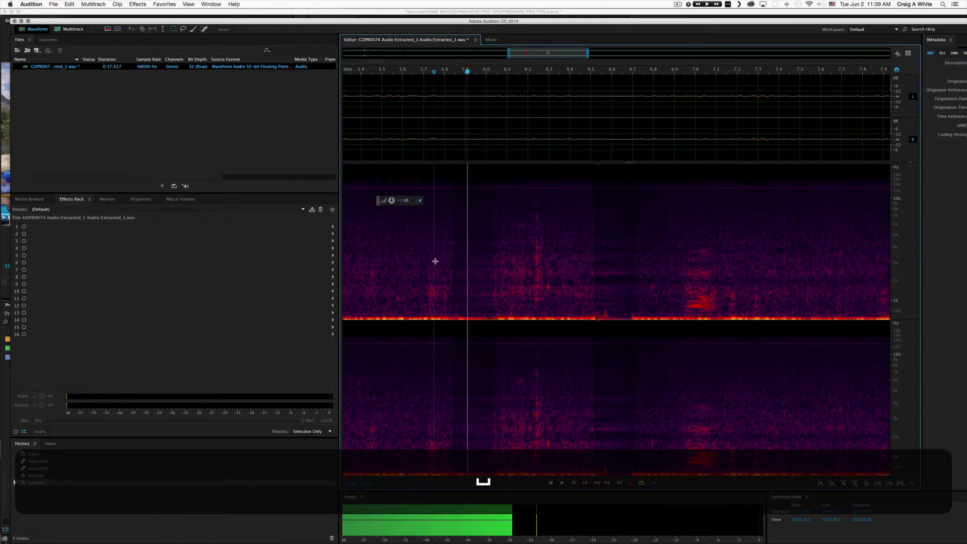
pyautogui.click(383, 243)
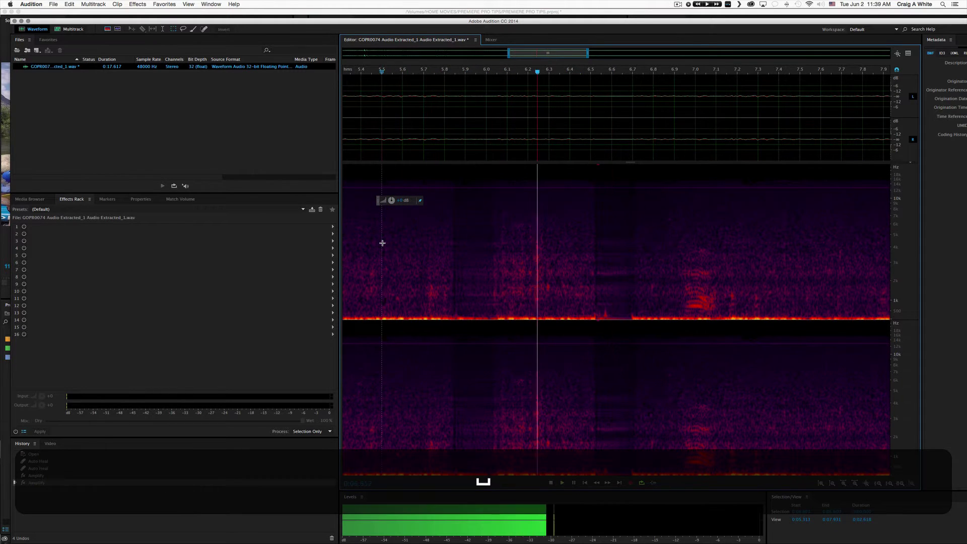
pyautogui.press('space')
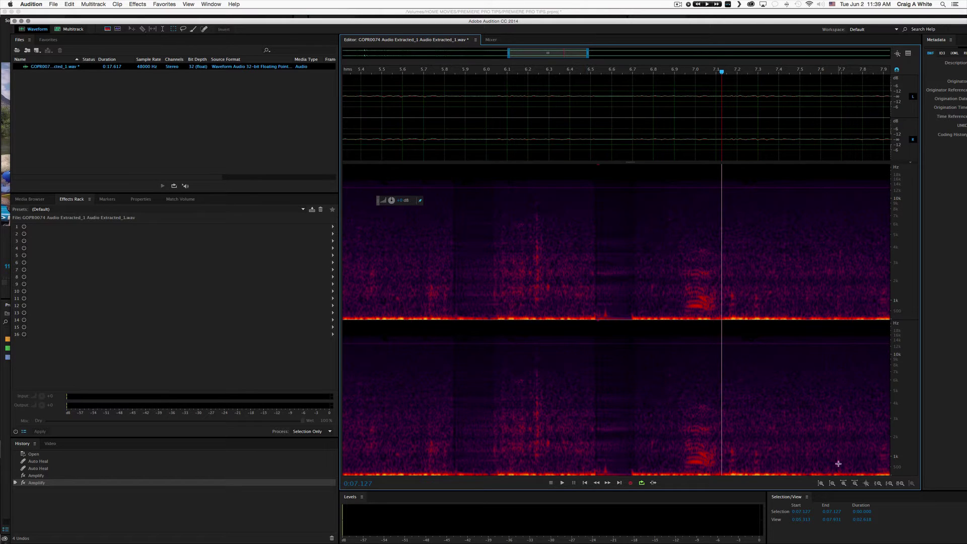
# Step: Select the spectrum below about 10 kHz from the clip's start to about 5.27 seconds, play it, and clear the selection
pyautogui.press('-')
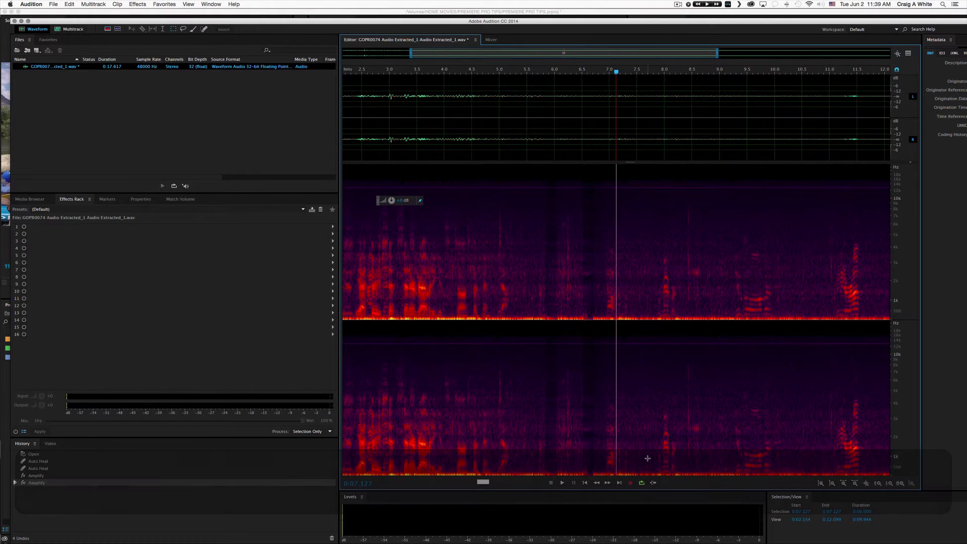
pyautogui.moveTo(513, 199); pyautogui.dragTo(341, 452)
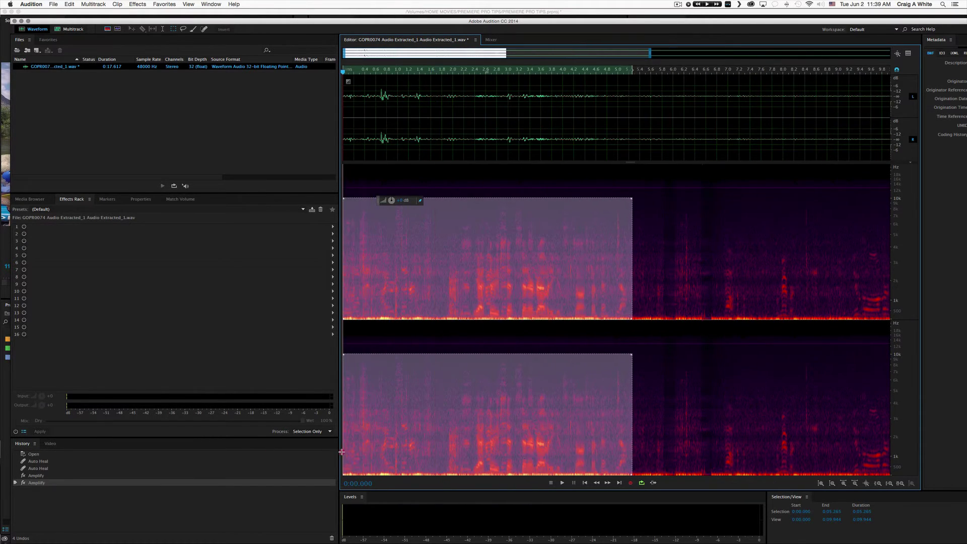
pyautogui.press('space')
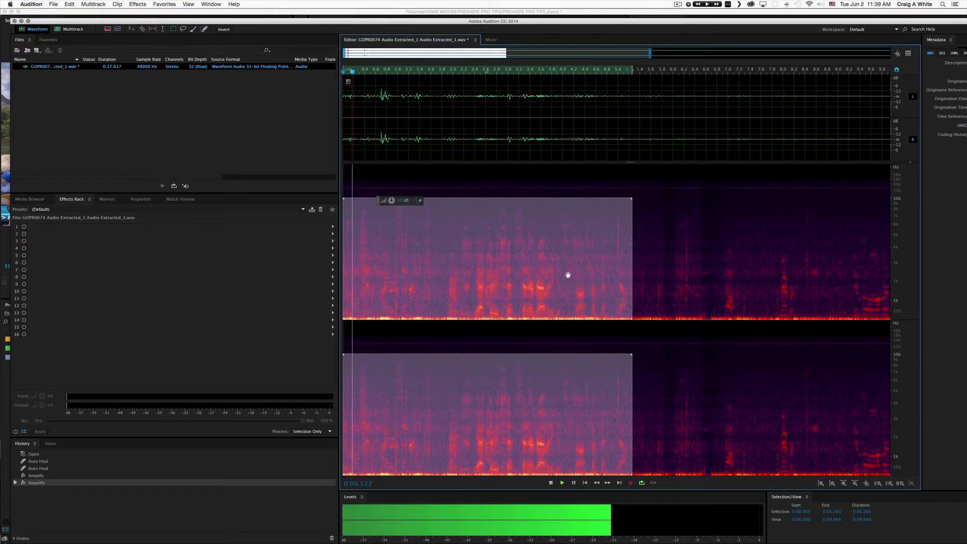
pyautogui.press('space')
pyautogui.click(632, 195)
# Step: Select a wide spectral region from about 5.2 to 15.4 seconds, play part of the clip, and clear the selection
pyautogui.moveTo(628, 189); pyautogui.dragTo(922, 512)
pyautogui.press('space')
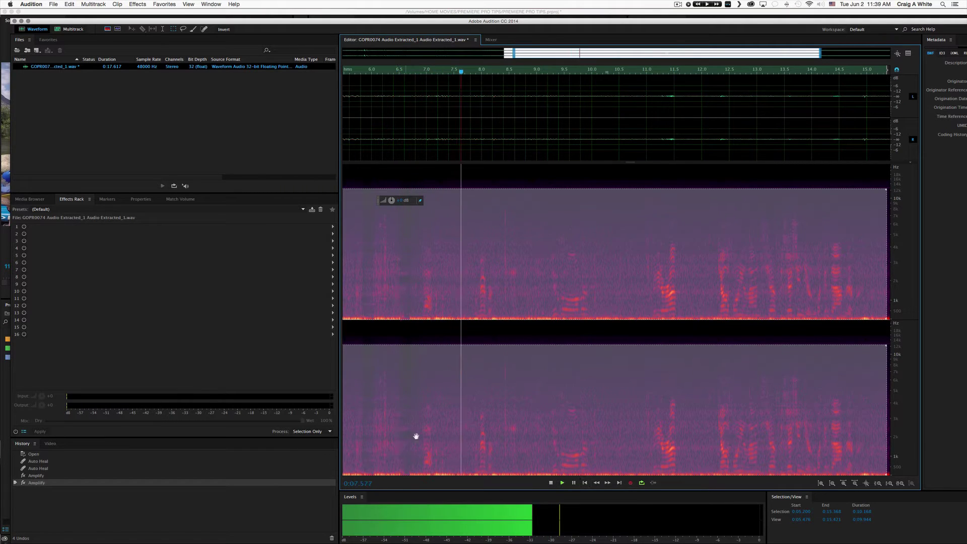
pyautogui.press('space')
pyautogui.click(433, 184)
# Step: Select the spectrum from about 6.8 seconds to the clip's end, play it briefly, and clear the selection
pyautogui.moveTo(413, 186); pyautogui.dragTo(925, 506)
pyautogui.press('space')
pyautogui.press('space')
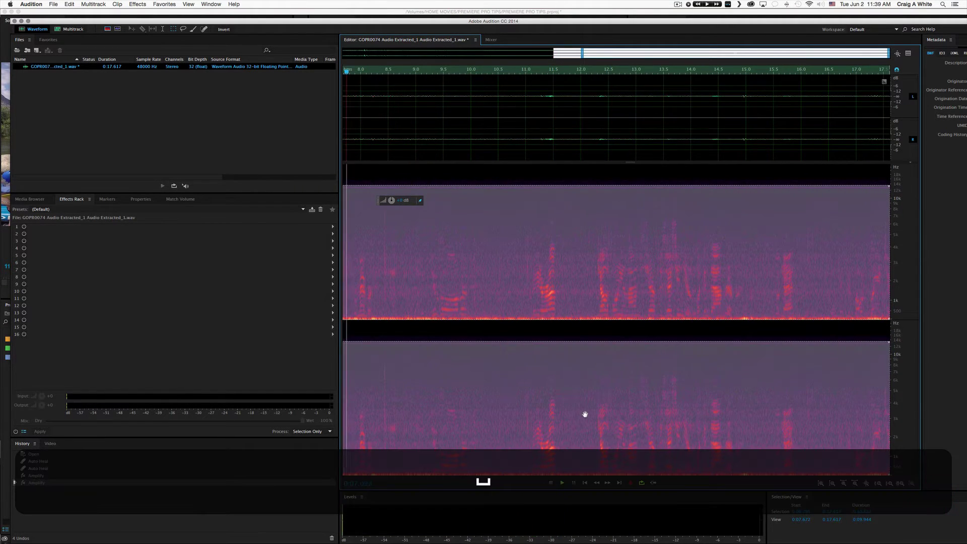
pyautogui.hscroll(-5, 582, 415)
pyautogui.hscroll(-5, 582, 415)
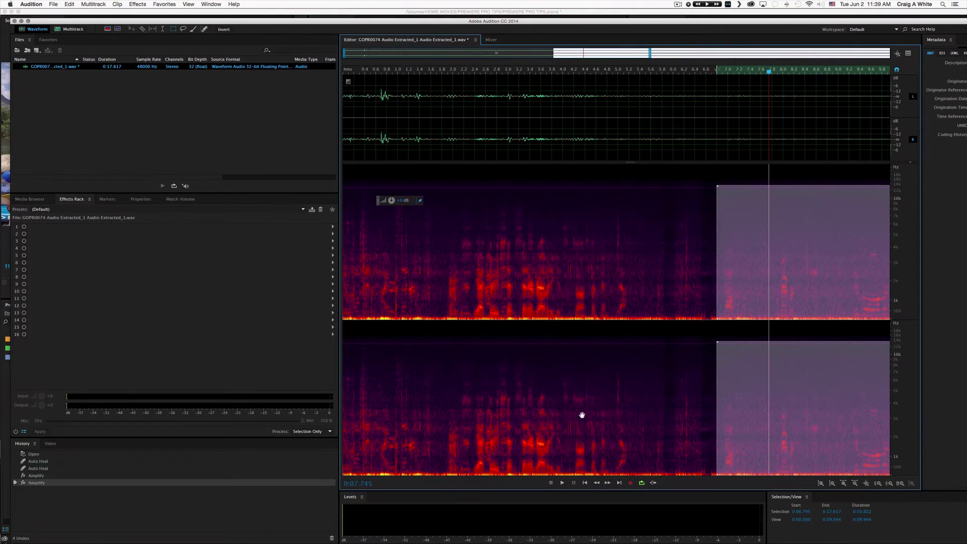
pyautogui.click(711, 190)
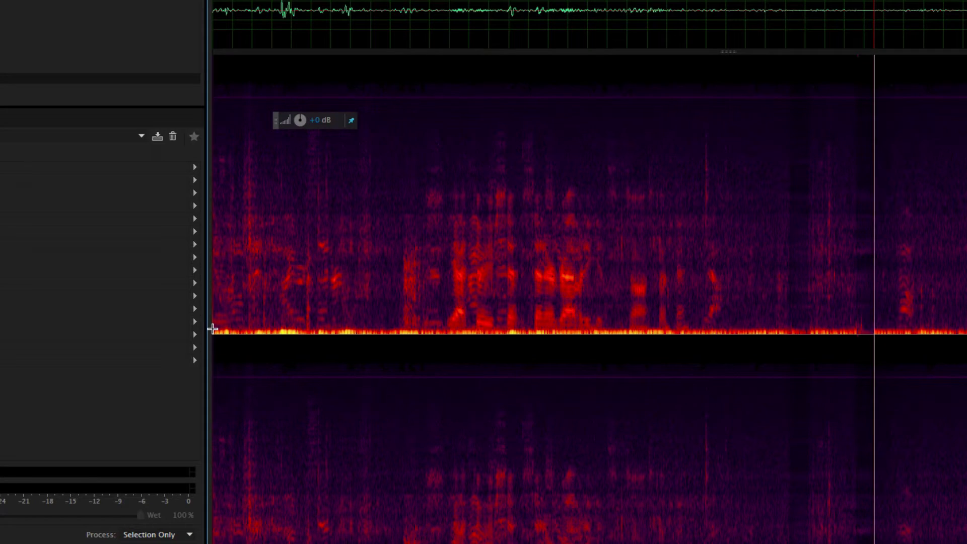
# Step: Select the thin, bright low-frequency band across the entire clip and lower its gain
pyautogui.moveTo(212, 329); pyautogui.dragTo(966, 378)
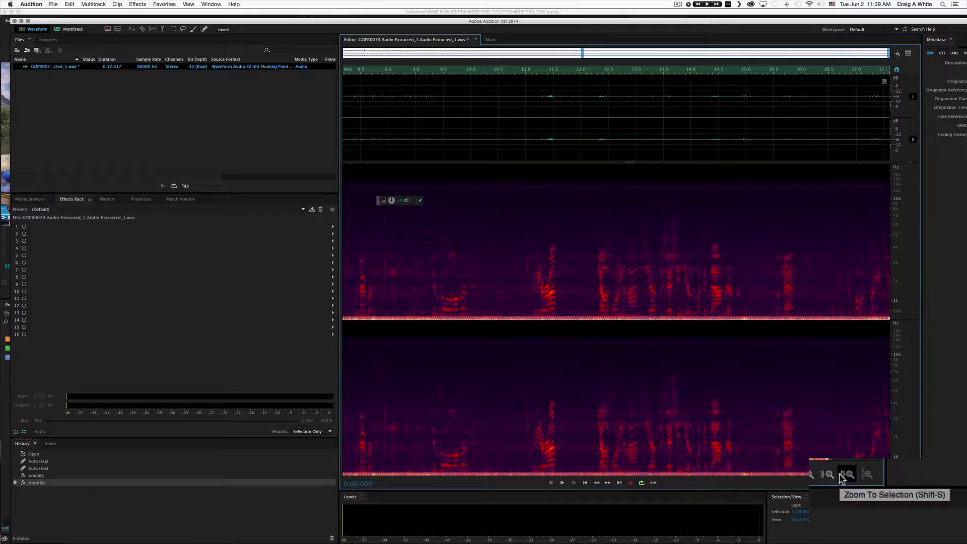
pyautogui.click(841, 476)
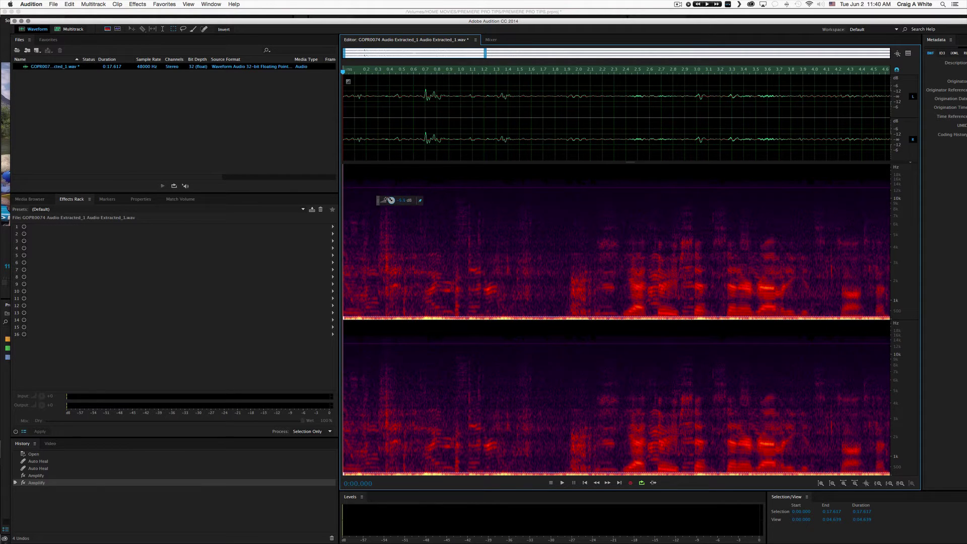
pyautogui.moveTo(392, 200); pyautogui.dragTo(389, 199)
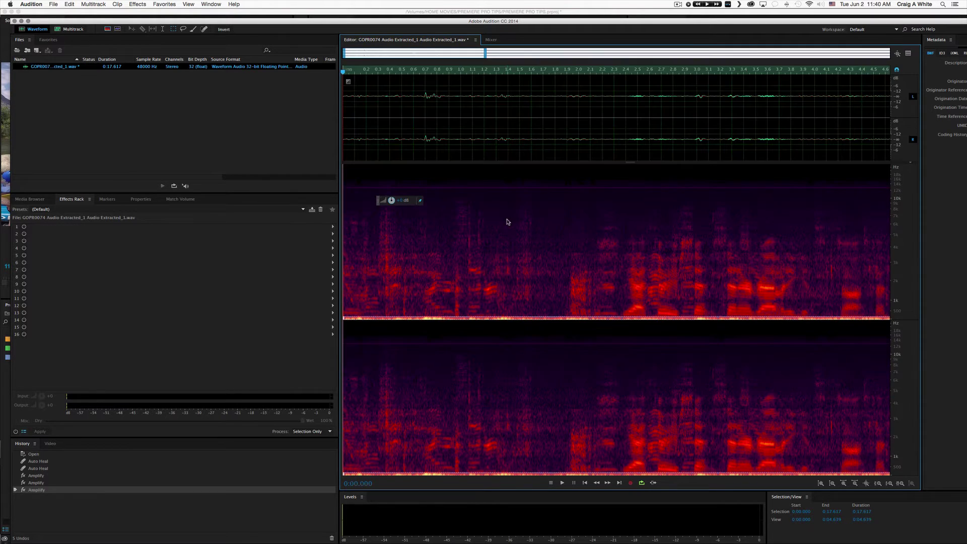
# Step: Clear the selection and play the audio from about 0.66 and 0.5 seconds to check the reduced low frequencies
pyautogui.click(567, 267)
pyautogui.click(421, 262)
pyautogui.press('space')
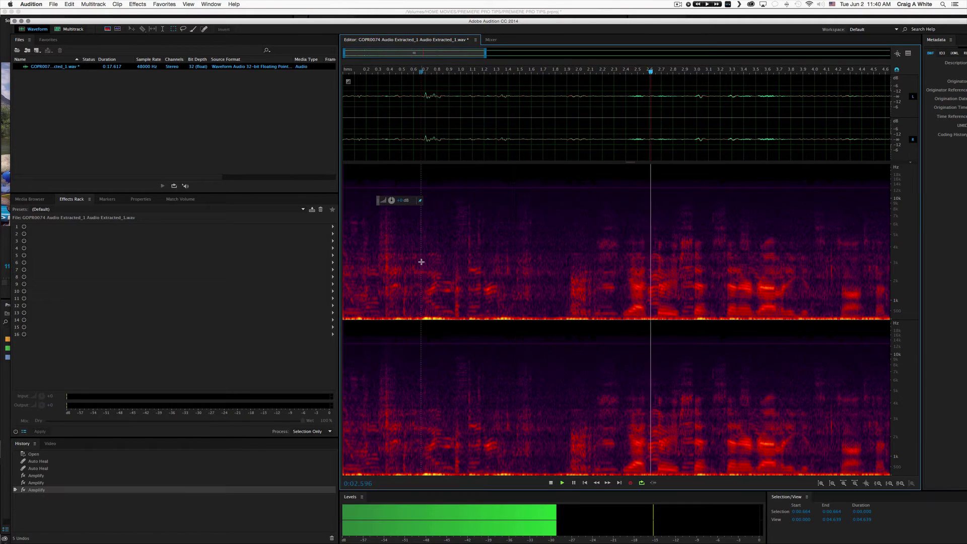
pyautogui.press('space')
pyautogui.click(401, 255)
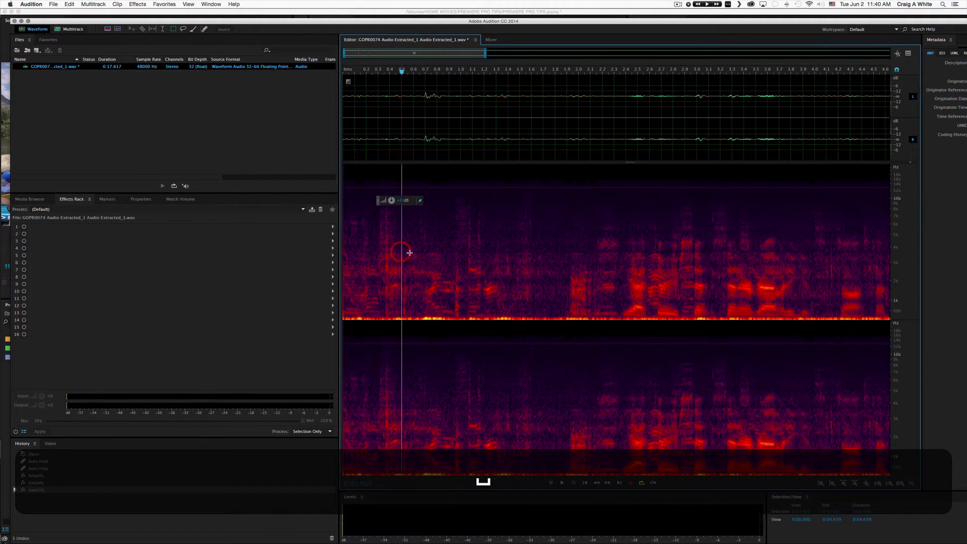
pyautogui.press('space')
# Step: Lower the gain of the low-frequency spike from about 0.67 to 0.87 seconds and play from about 0.43 seconds
pyautogui.moveTo(445, 317); pyautogui.dragTo(422, 325)
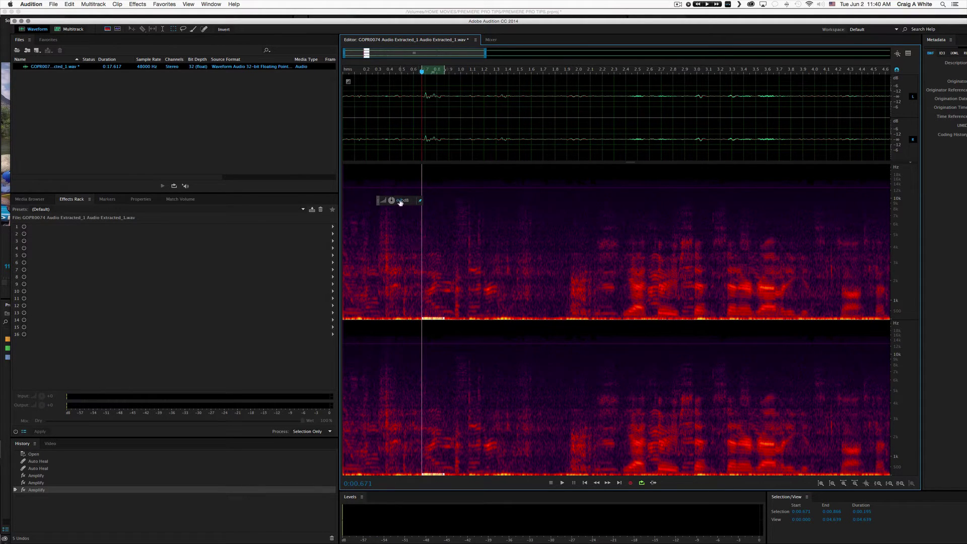
pyautogui.moveTo(386, 200); pyautogui.dragTo(385, 201)
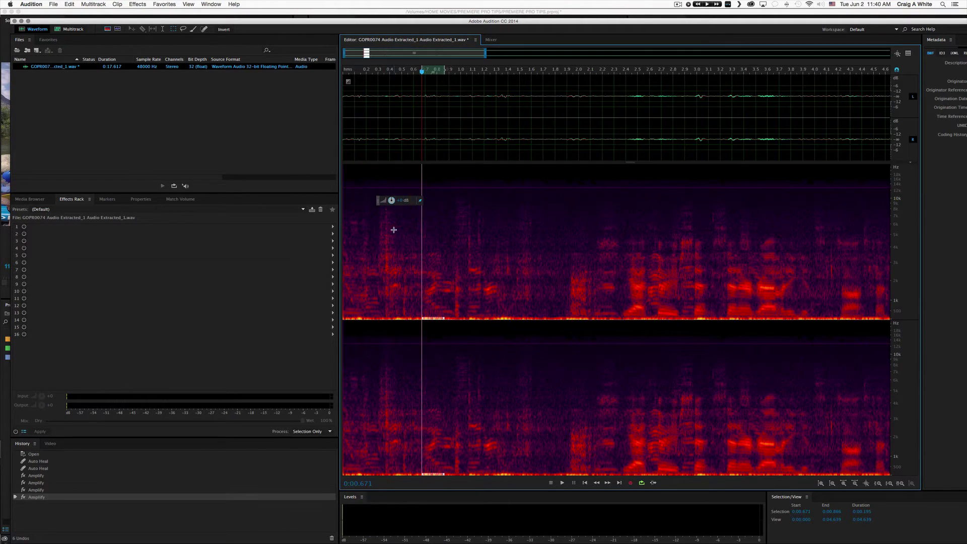
pyautogui.click(393, 227)
pyautogui.press('space')
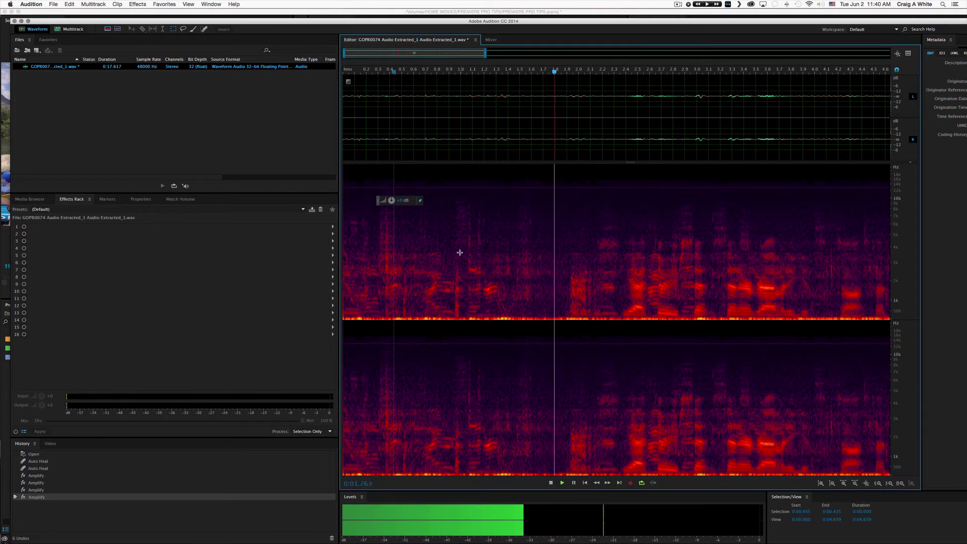
pyautogui.press('space')
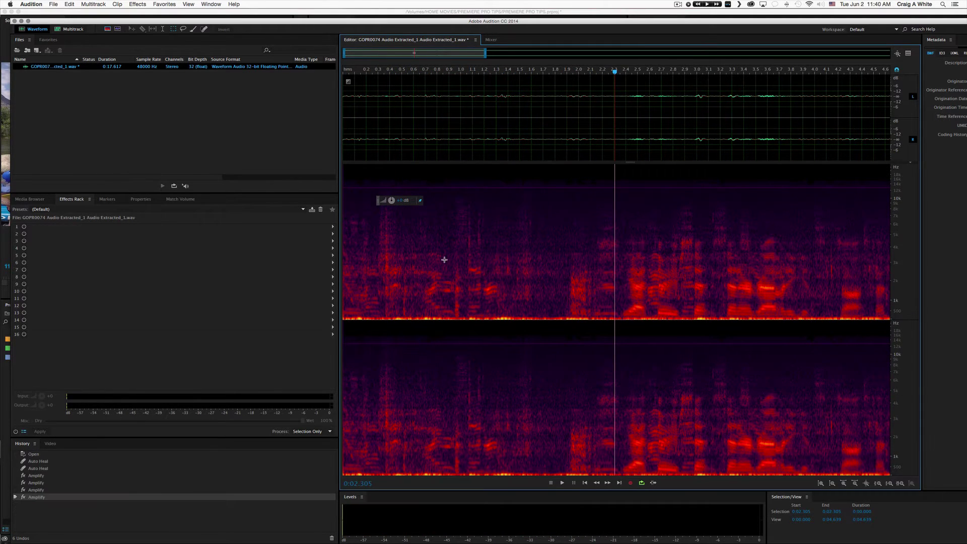
# Step: Reselect the low-frequency band over the clip's full length and lower its gain further
pyautogui.scroll(3, 444, 260)
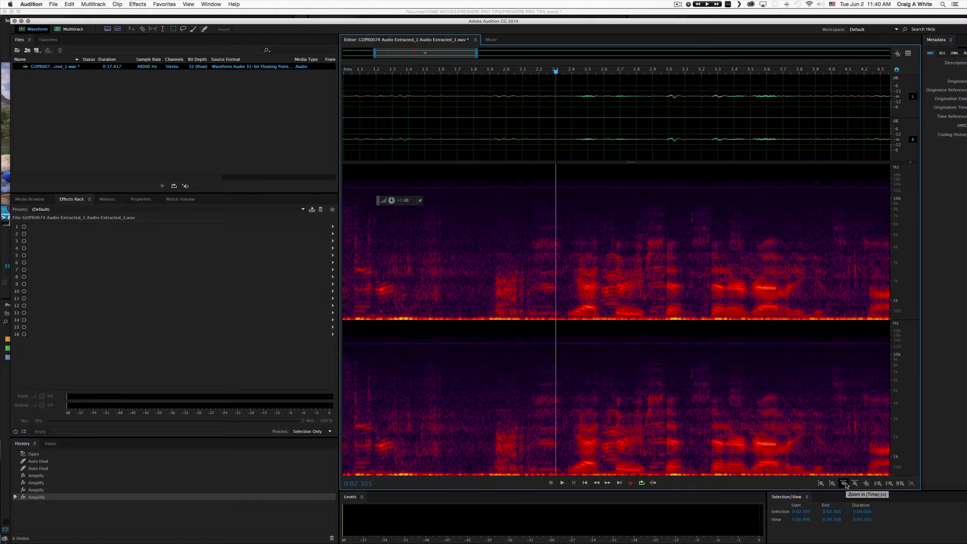
pyautogui.press('-')
pyautogui.press('-')
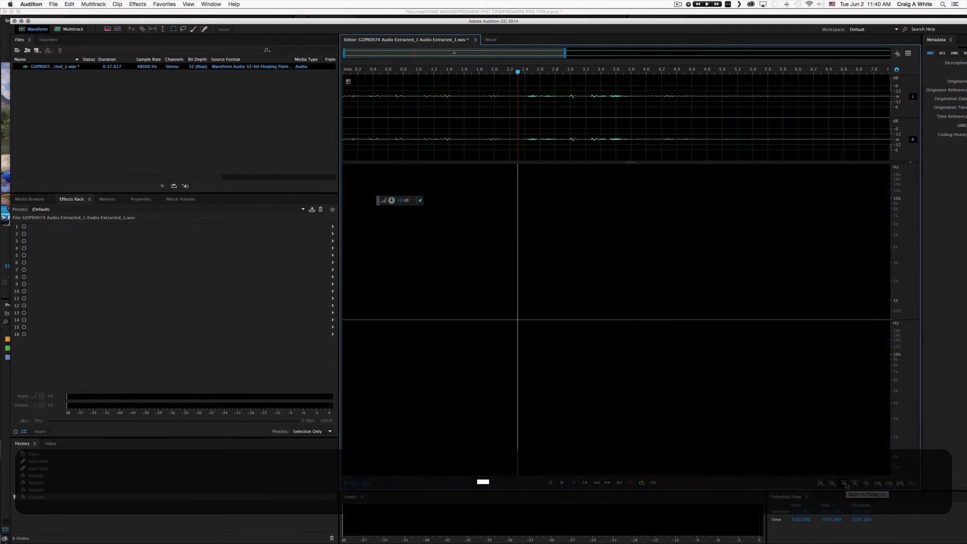
pyautogui.press('-')
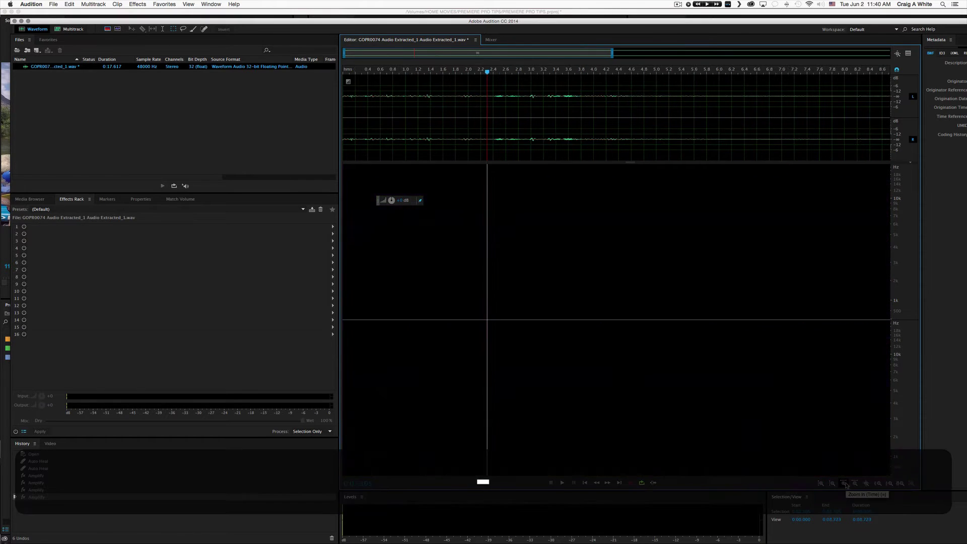
pyautogui.click(640, 303)
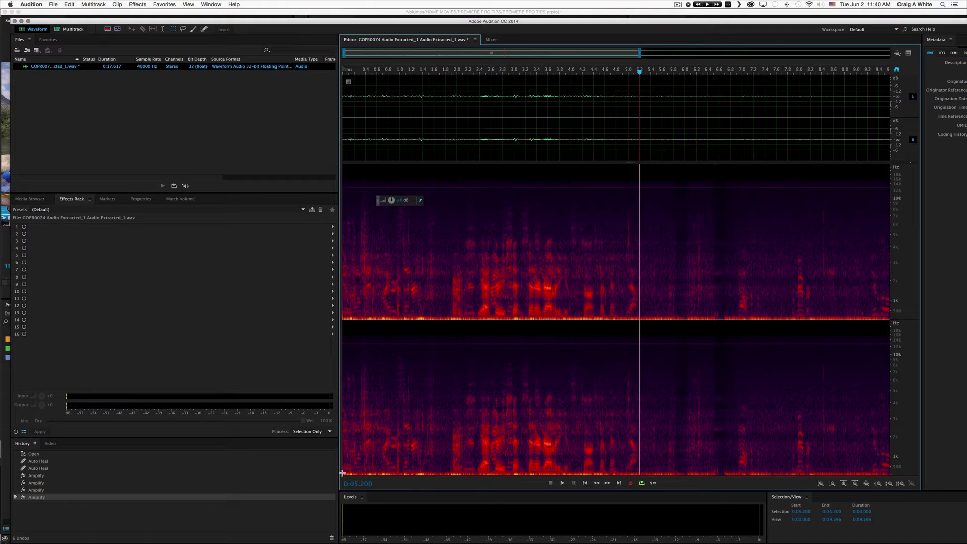
pyautogui.moveTo(342, 474); pyautogui.dragTo(965, 503)
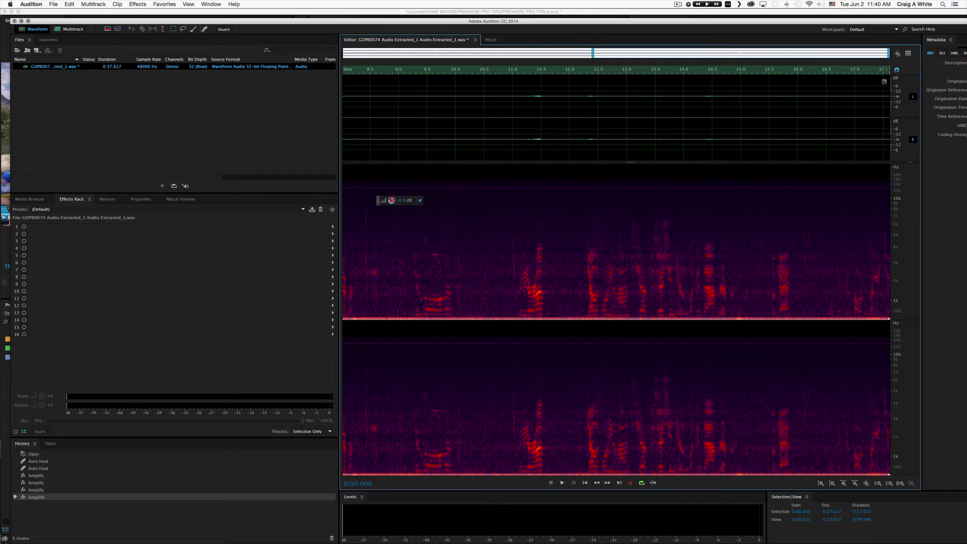
pyautogui.moveTo(384, 199); pyautogui.dragTo(384, 200)
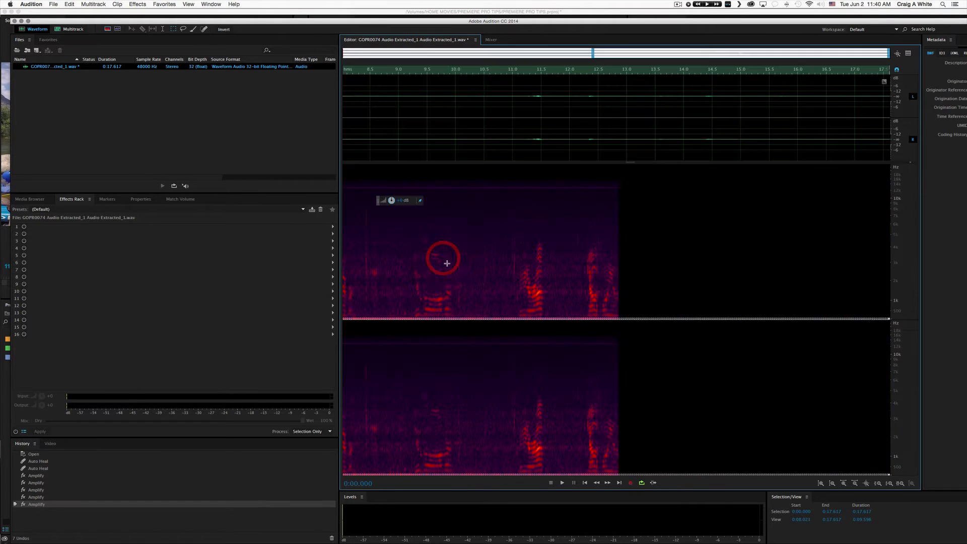
# Step: Play the audio from about 10 seconds to check the further reduced low-frequency band
pyautogui.click(456, 382)
pyautogui.press('space')
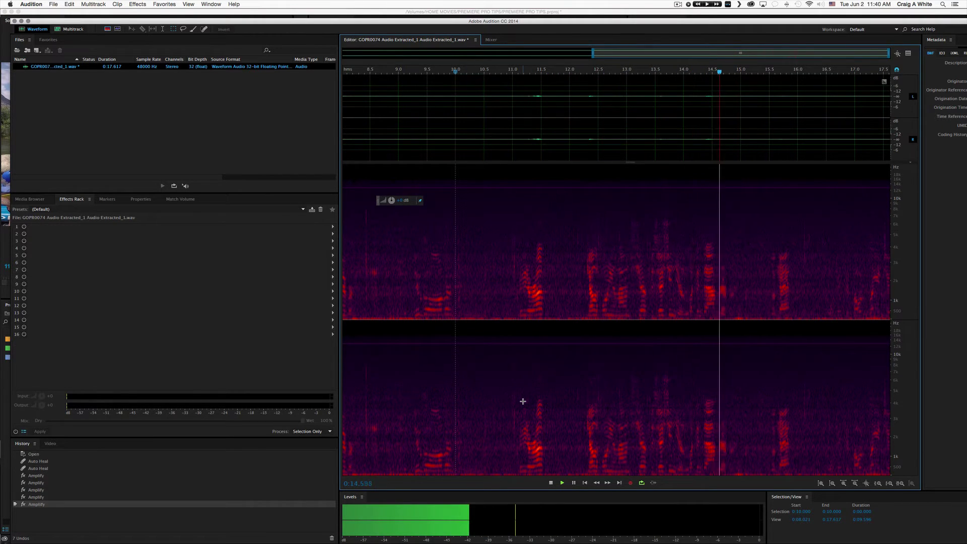
pyautogui.press('space')
# Step: Select the low-frequency band from the clip's start to about 5 seconds, play it, and clear the selection
pyautogui.click(571, 302)
pyautogui.hscroll(-10, 605, 354)
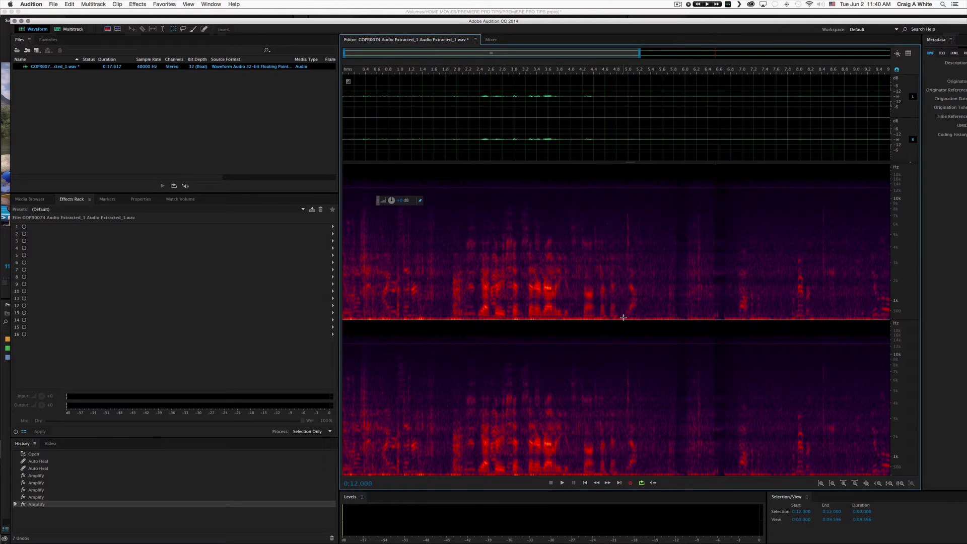
pyautogui.moveTo(627, 314); pyautogui.dragTo(300, 360)
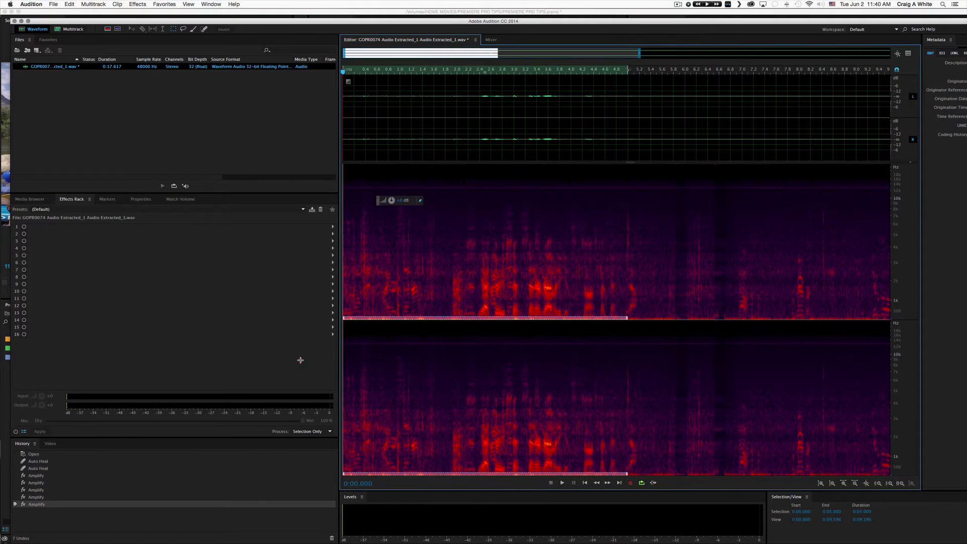
pyautogui.press('space')
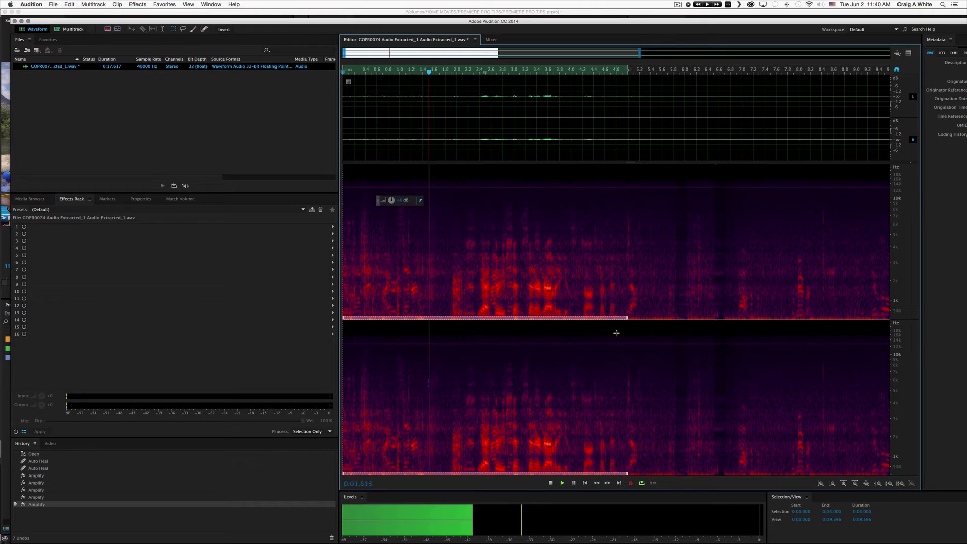
pyautogui.click(439, 288)
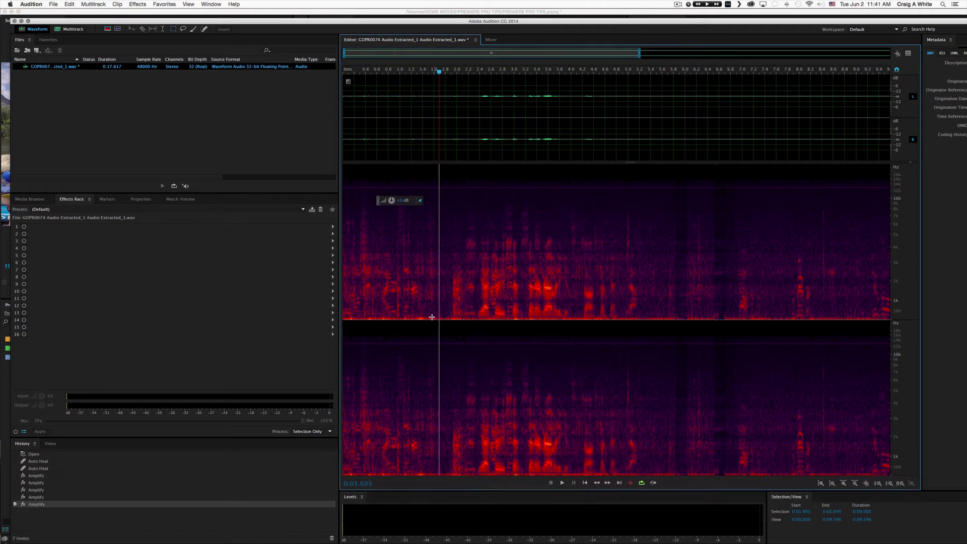
# Step: Lower the gain of the lowest frequencies from about 1.2 to 1.5 seconds and play from about 0.6 seconds
pyautogui.moveTo(430, 318); pyautogui.dragTo(409, 323)
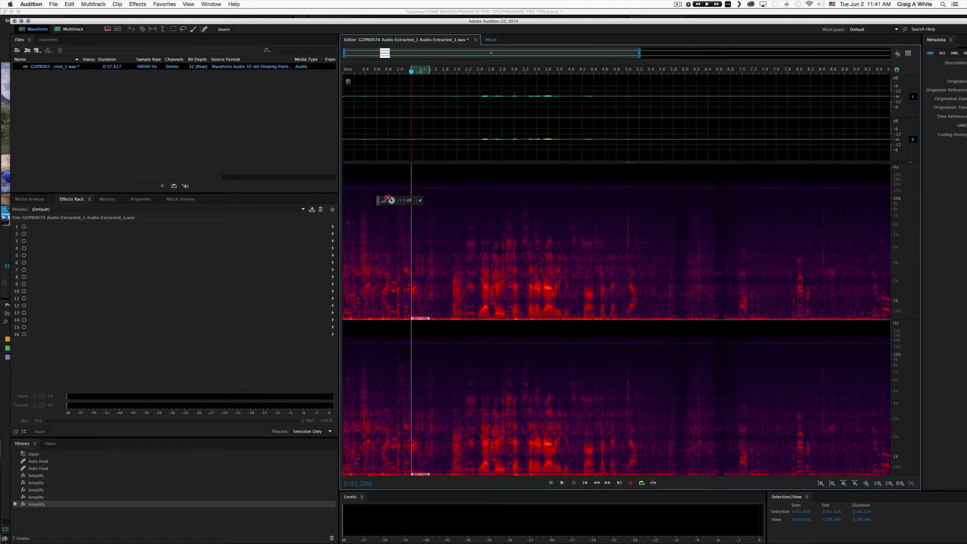
pyautogui.moveTo(390, 200); pyautogui.dragTo(389, 201)
pyautogui.click(378, 242)
pyautogui.press('space')
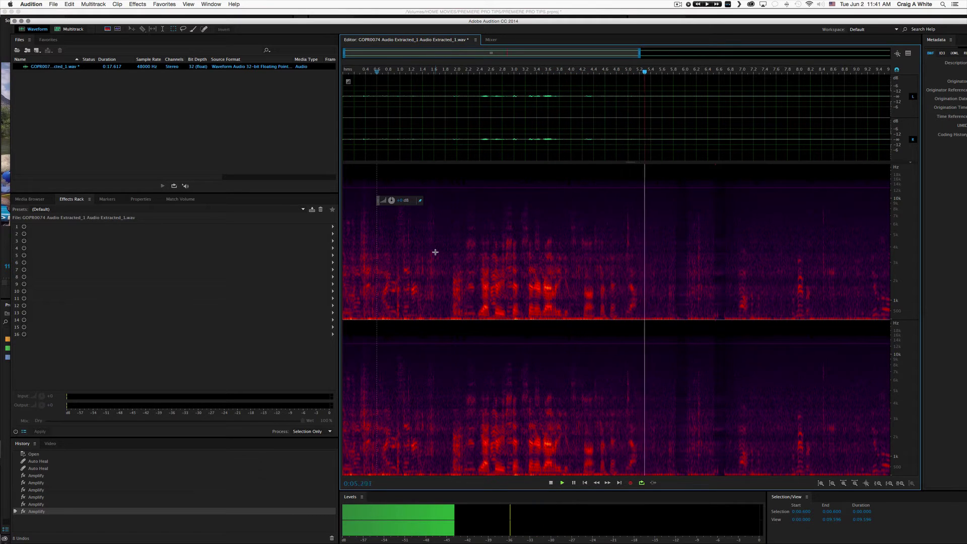
pyautogui.press('space')
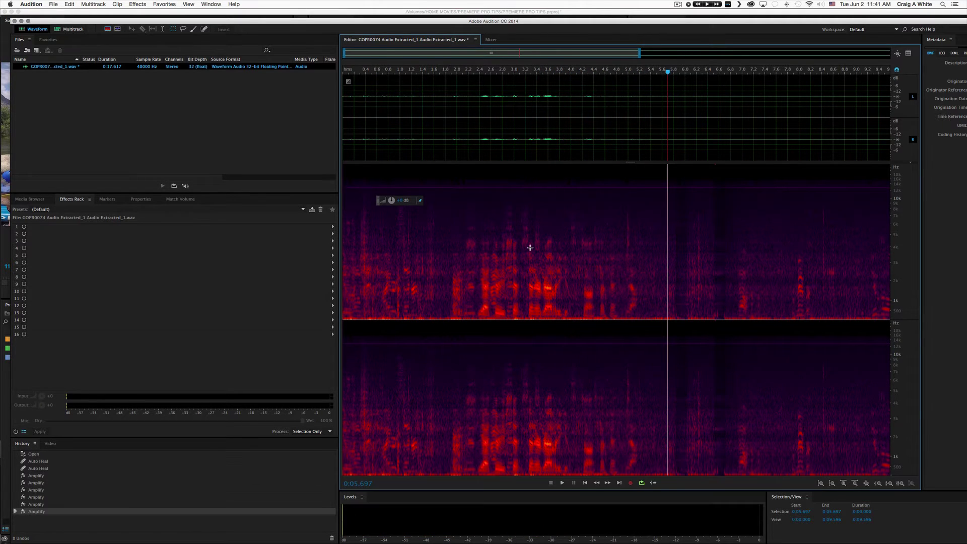
# Step: Select all frequencies from about 5.5 seconds to the clip's end and play the selection
pyautogui.hscroll(5, 530, 248)
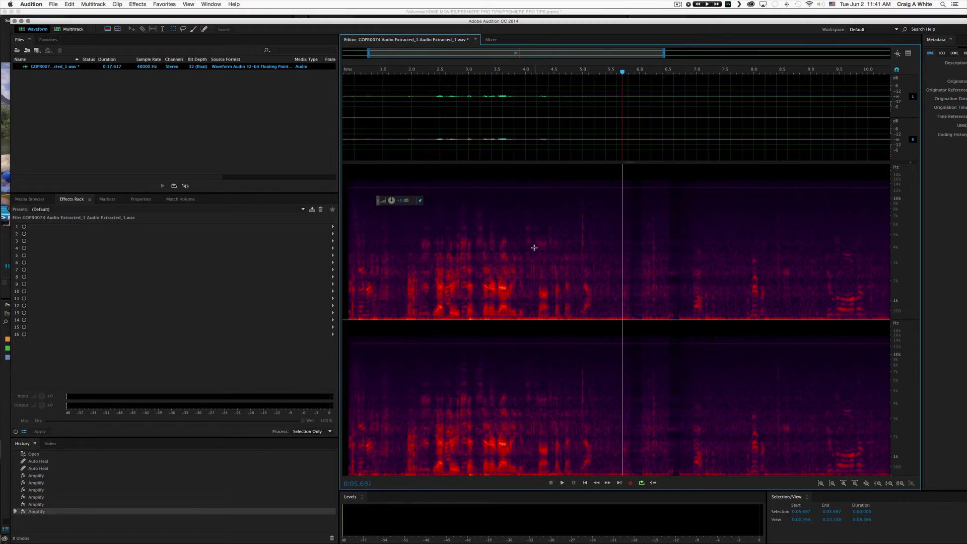
pyautogui.hscroll(-2, 534, 247)
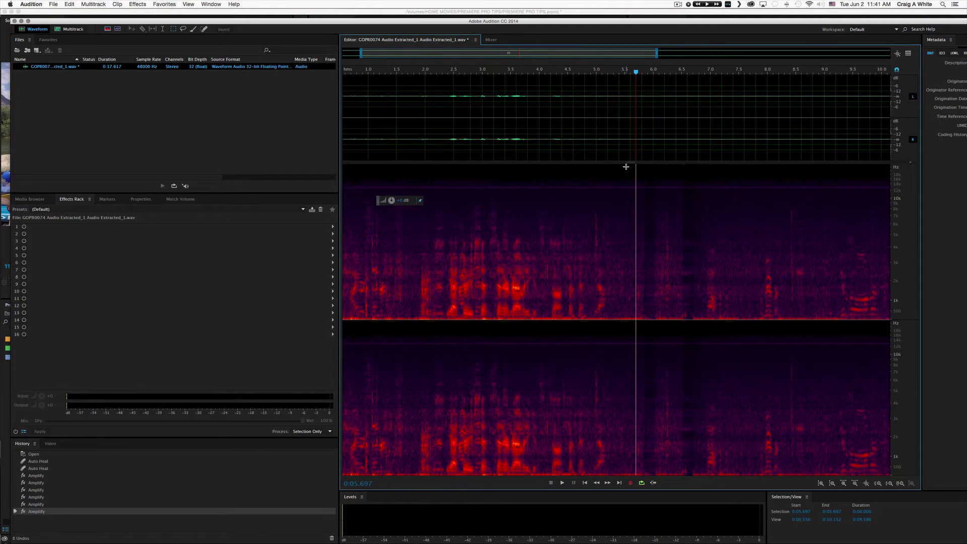
pyautogui.moveTo(627, 168); pyautogui.dragTo(816, 318)
pyautogui.press('space')
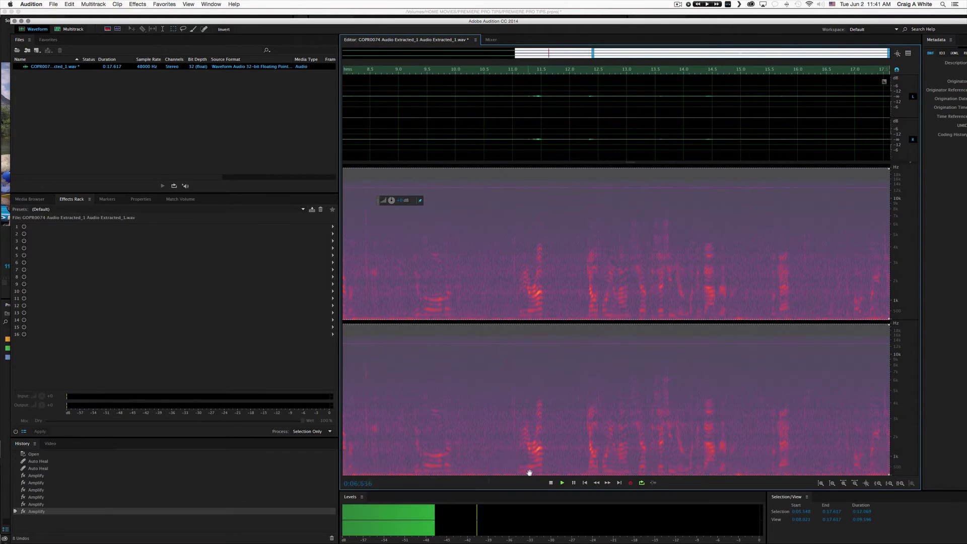
pyautogui.press('space')
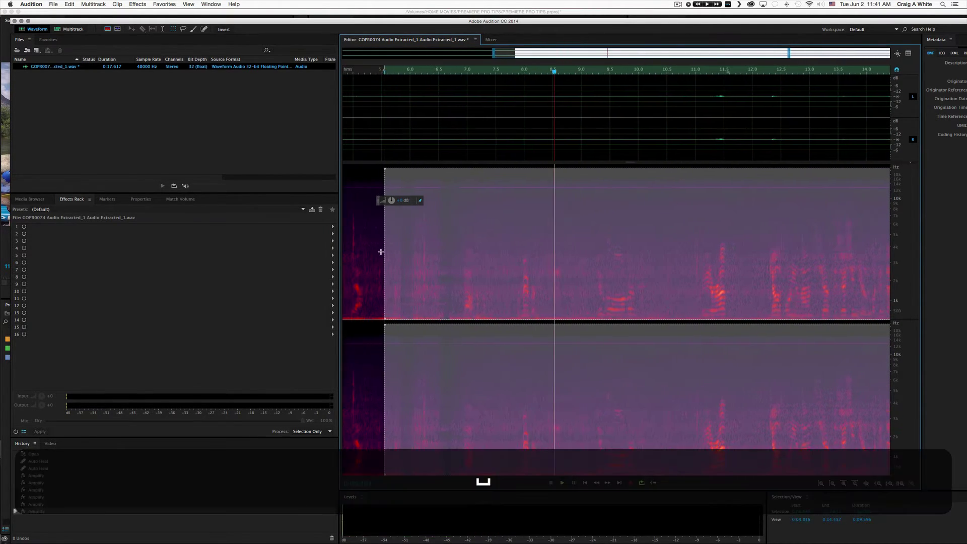
# Step: Move the selection's start to about 6.8 seconds, raise the selection's gain, and clear the selection
pyautogui.moveTo(383, 252); pyautogui.dragTo(459, 256)
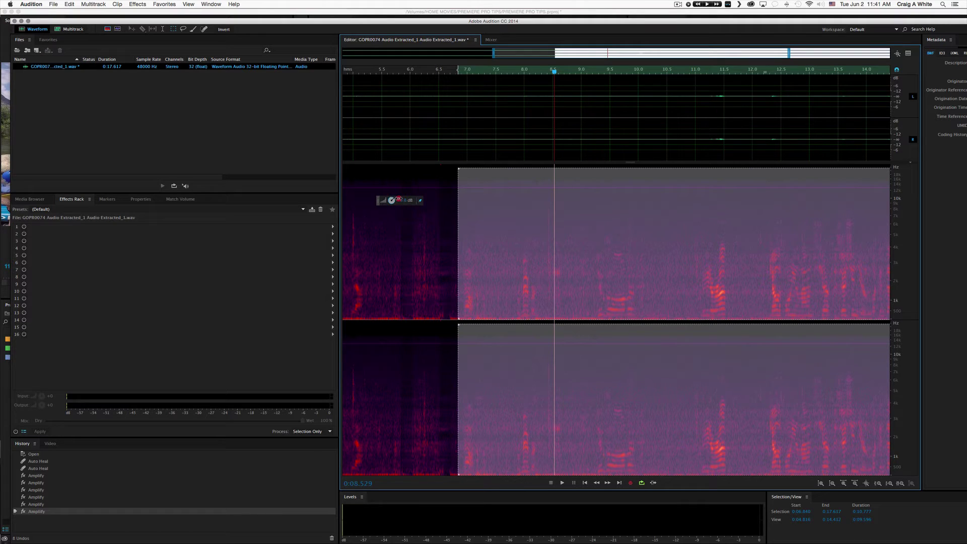
pyautogui.moveTo(400, 199); pyautogui.dragTo(564, 245)
pyautogui.click(518, 229)
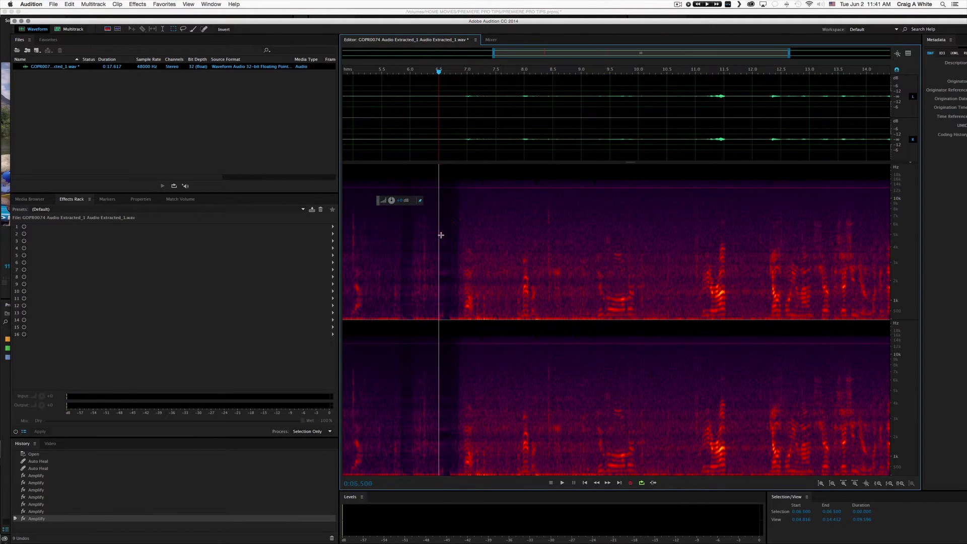
# Step: Add a marker at about 6.5 seconds and play from there across the gain change
pyautogui.press('m')
pyautogui.press('space')
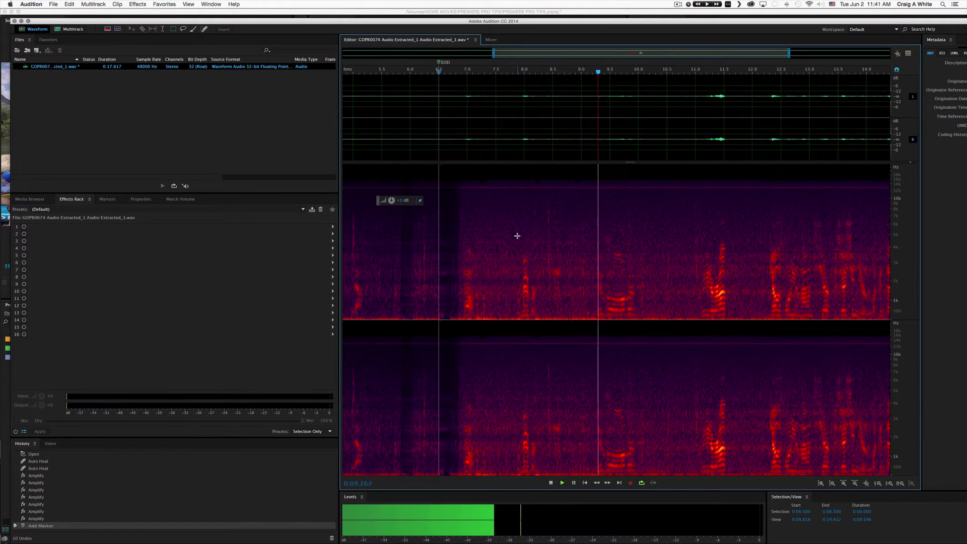
pyautogui.press('space')
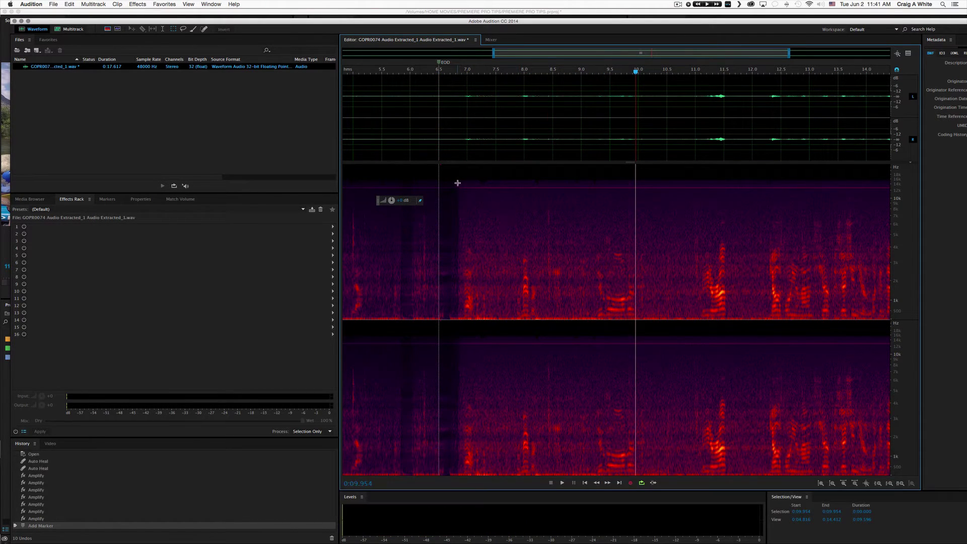
pyautogui.moveTo(457, 183); pyautogui.dragTo(907, 353)
pyautogui.hscroll(-10, 557, 308)
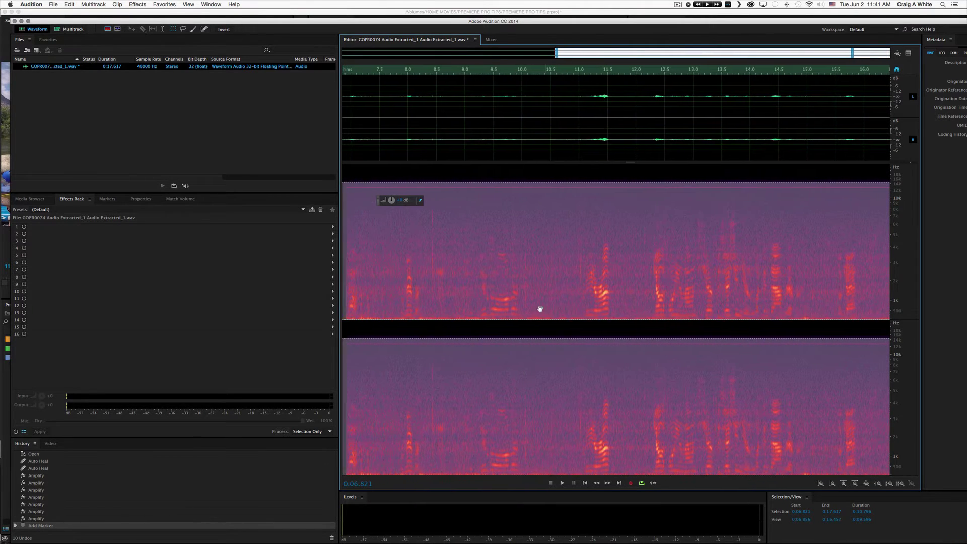
pyautogui.hscroll(-1, 500, 298)
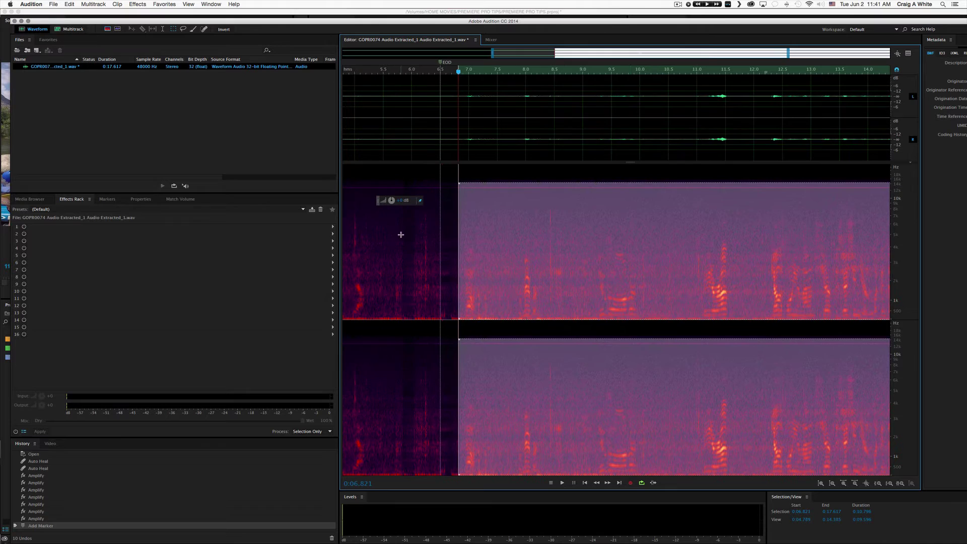
pyautogui.click(445, 206)
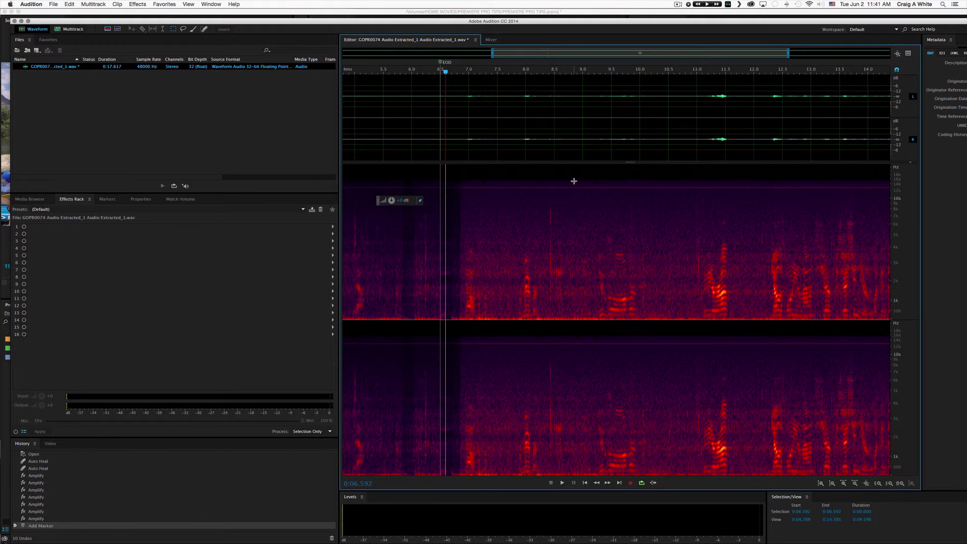
# Step: Select a narrow strip of background noise from about 8.78 to 8.93 seconds, extended down to the lowest frequencies, and play it
pyautogui.moveTo(570, 169); pyautogui.dragTo(578, 269)
pyautogui.press('space')
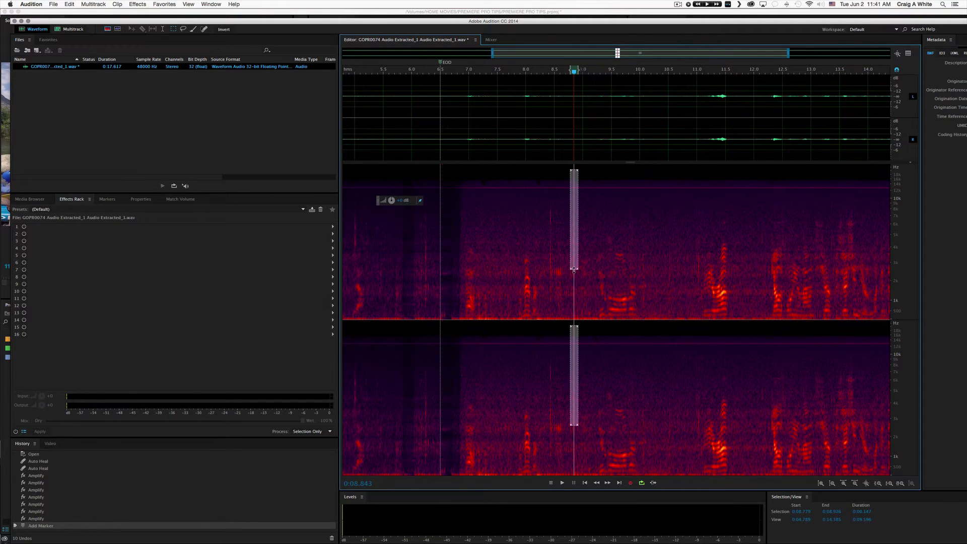
pyautogui.moveTo(573, 270); pyautogui.dragTo(575, 319)
pyautogui.press('space')
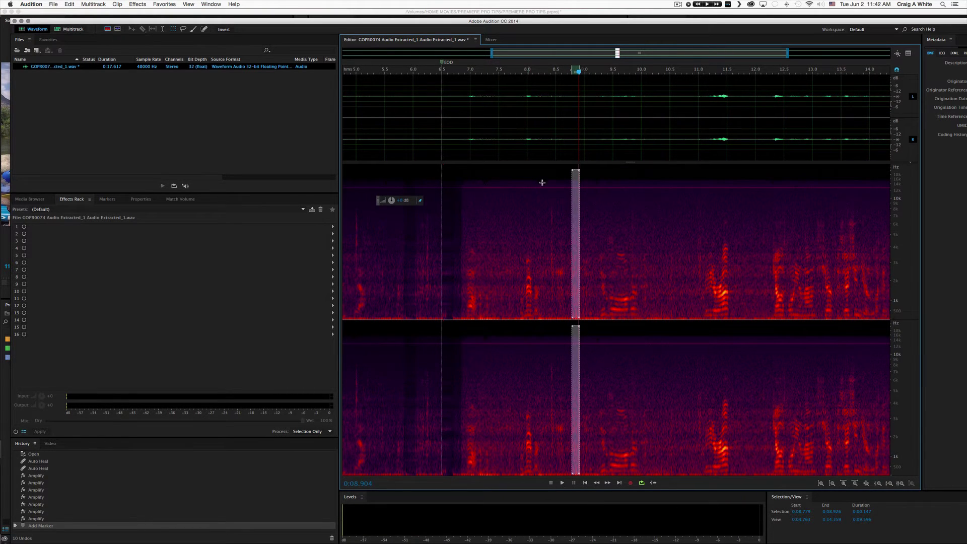
# Step: Capture a noise print from the selected strip of background noise
pyautogui.click(138, 4)
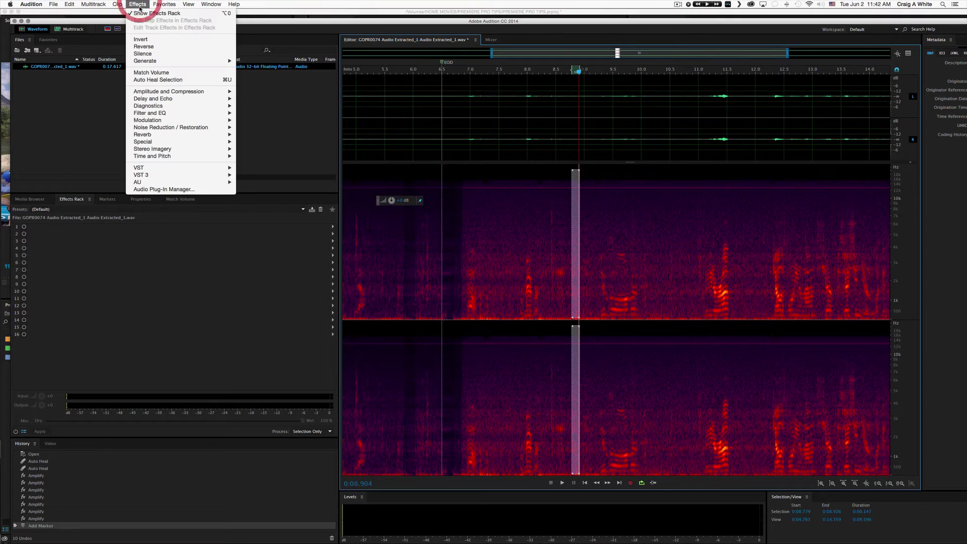
pyautogui.moveTo(154, 120)
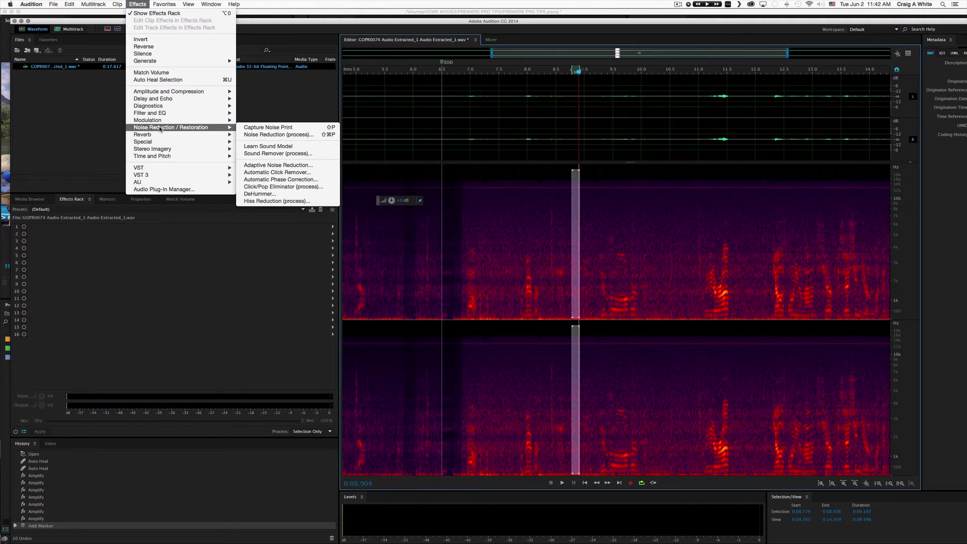
pyautogui.click(305, 129)
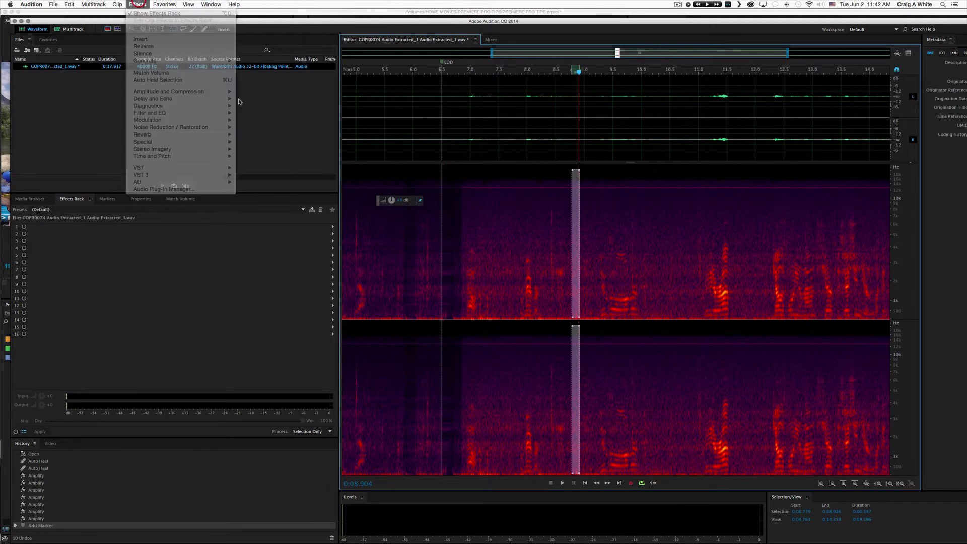
pyautogui.rightClick(577, 212)
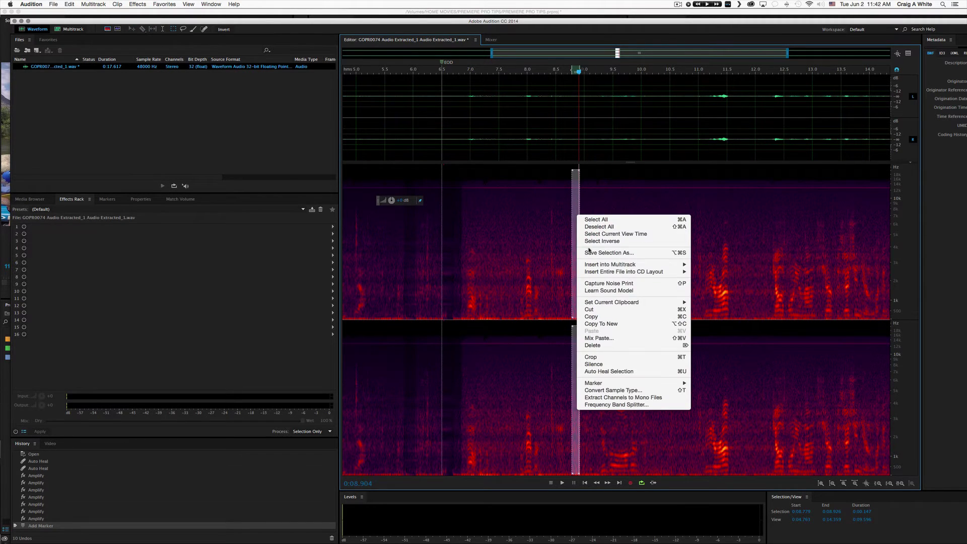
pyautogui.click(603, 285)
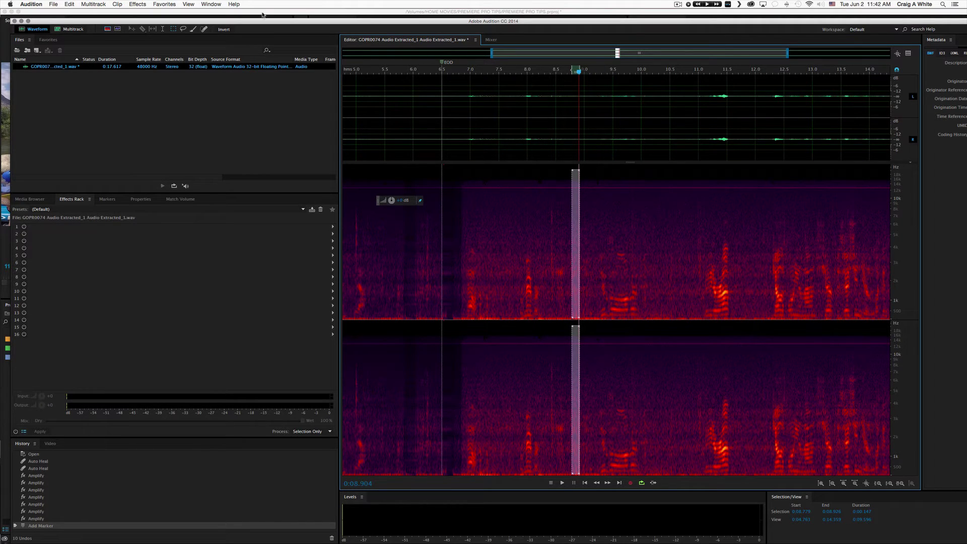
# Step: Open the Noise Reduction (process) effect and move its dialog nearer to the spectral display
pyautogui.click(136, 4)
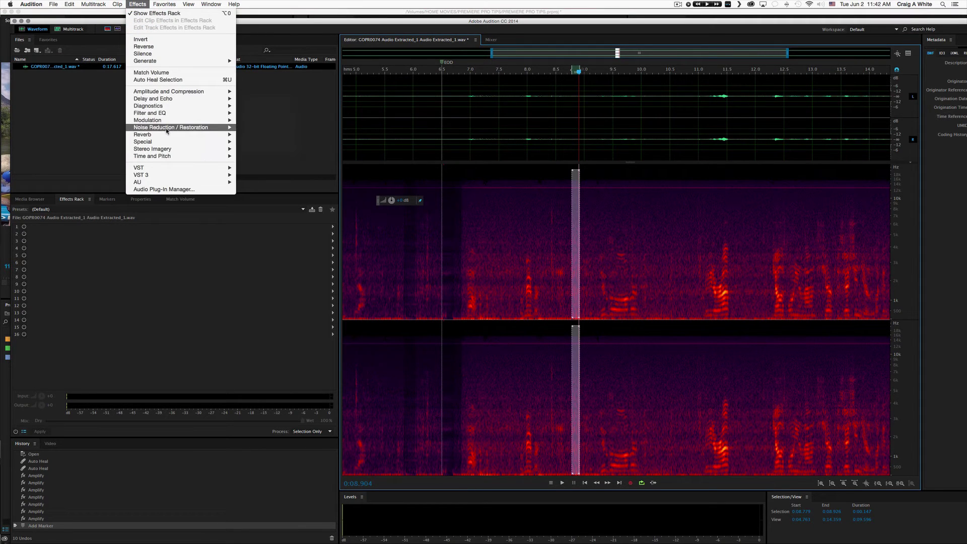
pyautogui.moveTo(167, 131)
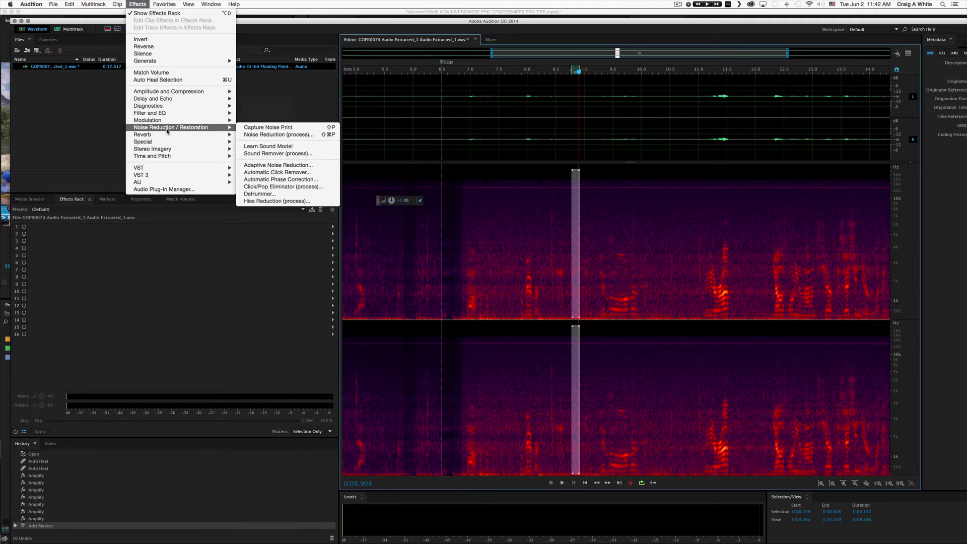
pyautogui.click(284, 134)
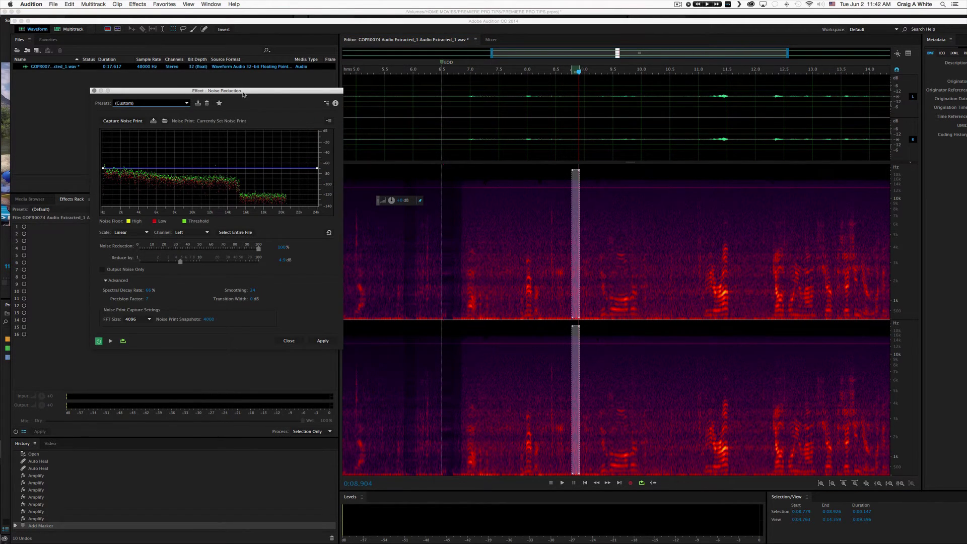
pyautogui.moveTo(243, 94); pyautogui.dragTo(366, 97)
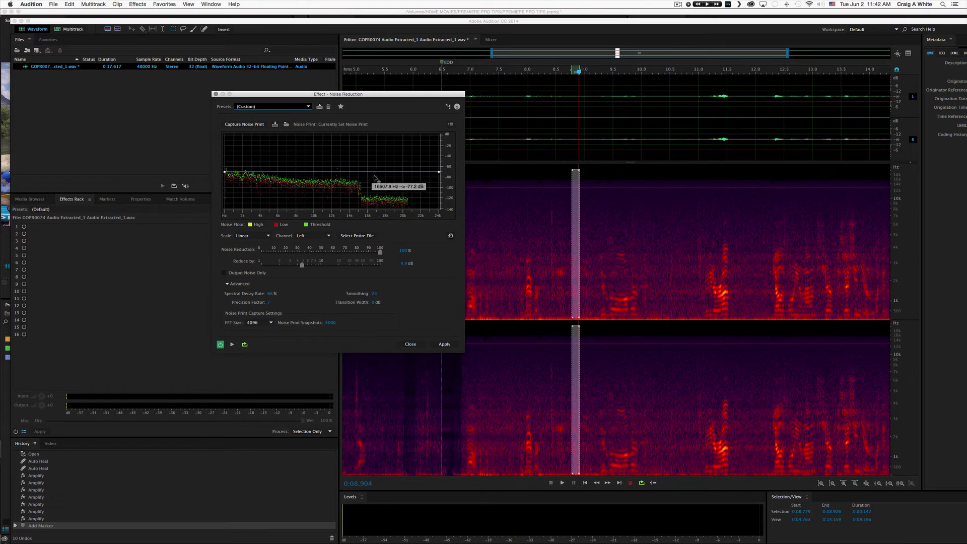
# Step: Clear the strip selection, preview the noise reduction from about 8.6 seconds, and enable Output Noise Only
pyautogui.click(564, 191)
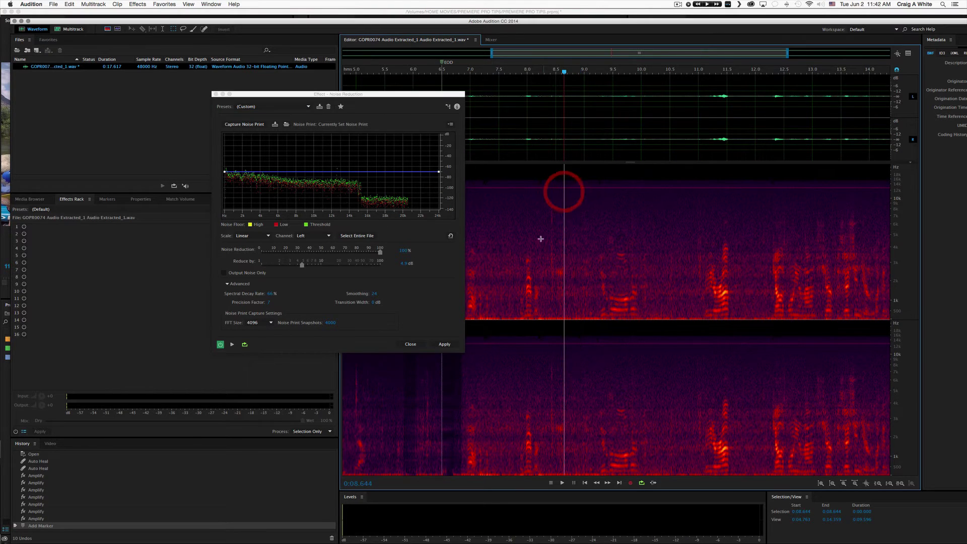
pyautogui.click(230, 345)
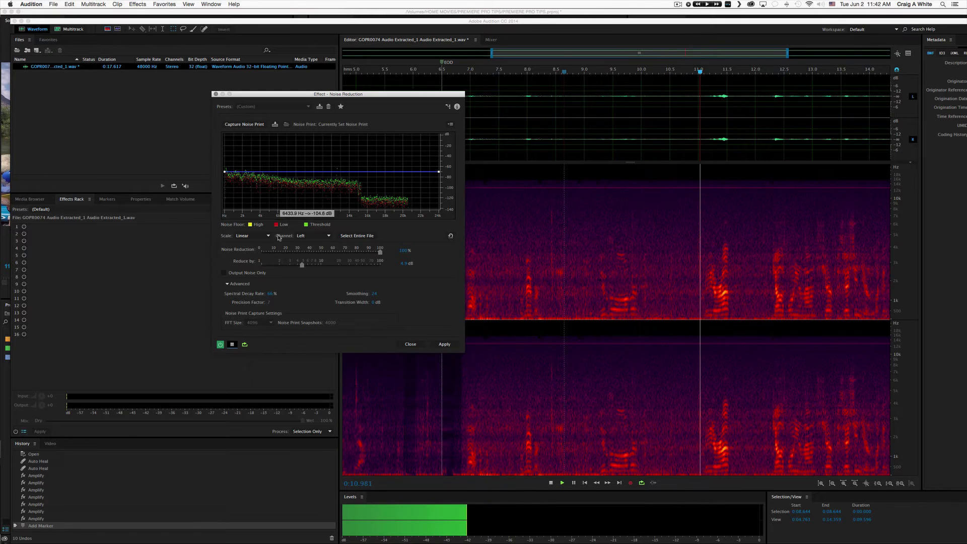
pyautogui.click(224, 273)
pyautogui.click(333, 170)
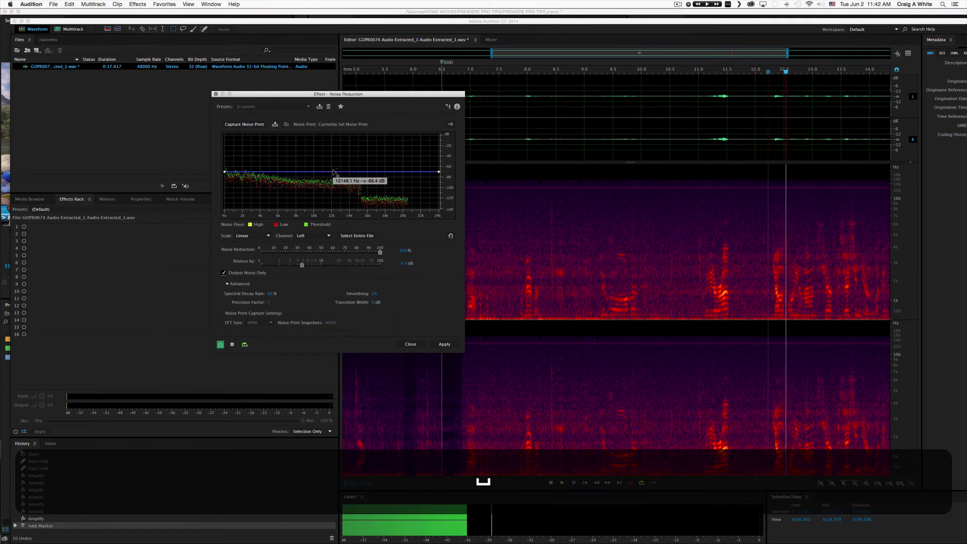
pyautogui.moveTo(331, 160); pyautogui.dragTo(286, 124)
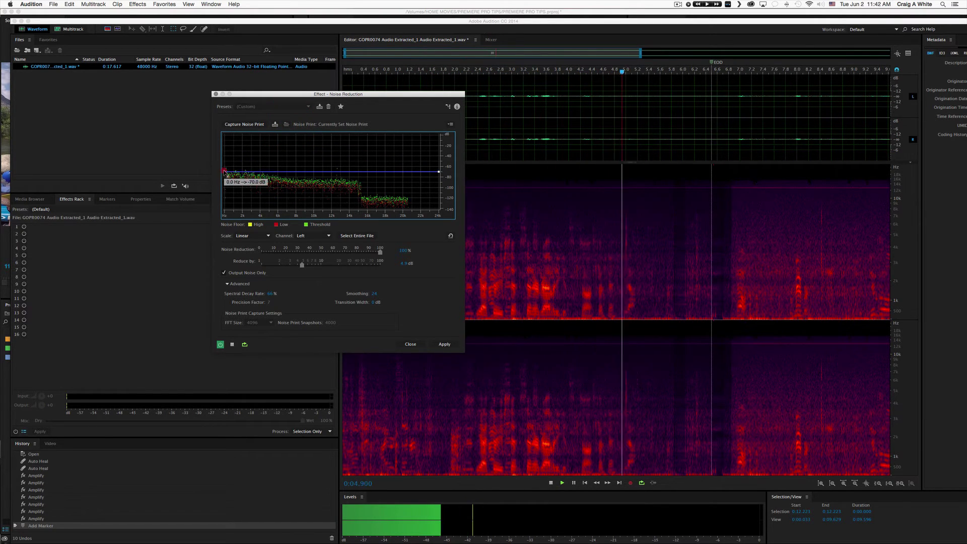
# Step: Reshape the noise reduction curve during the preview, ending with its 0 Hz point near -100 dB and its 24 kHz point at 0 dB
pyautogui.moveTo(224, 172); pyautogui.dragTo(224, 139)
pyautogui.moveTo(439, 172)
pyautogui.mouseDown()
pyautogui.moveTo(441, 136)
pyautogui.moveTo(438, 187)
pyautogui.mouseUp()
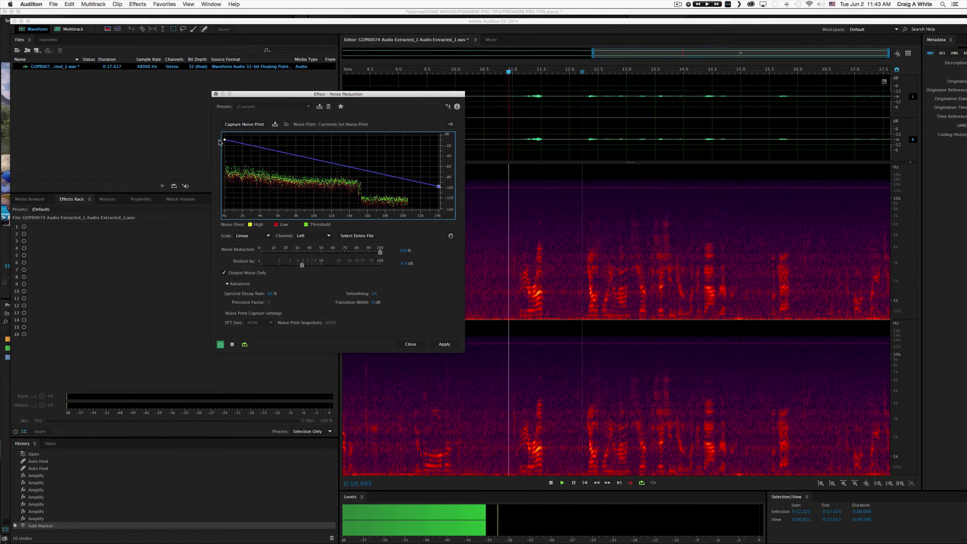
pyautogui.moveTo(225, 140); pyautogui.dragTo(224, 189)
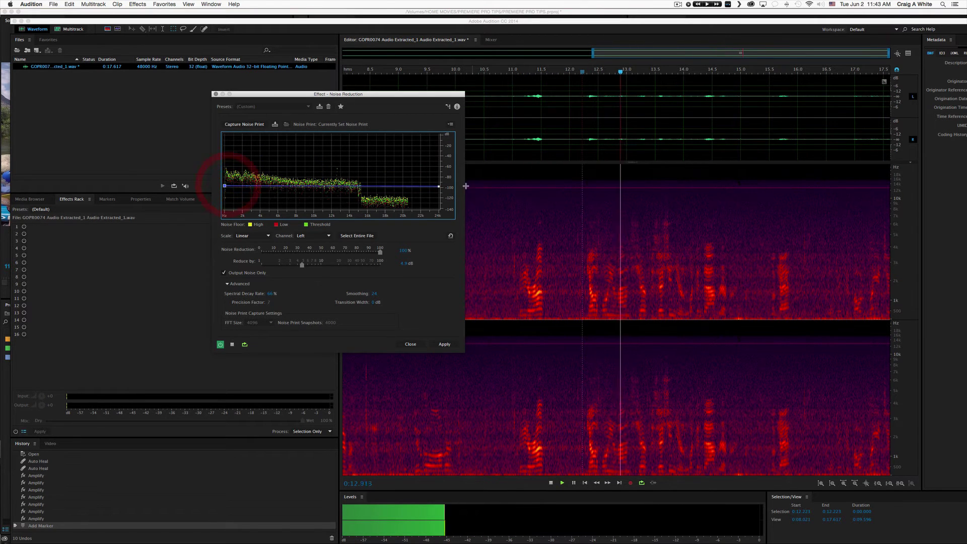
pyautogui.moveTo(439, 186); pyautogui.dragTo(443, 132)
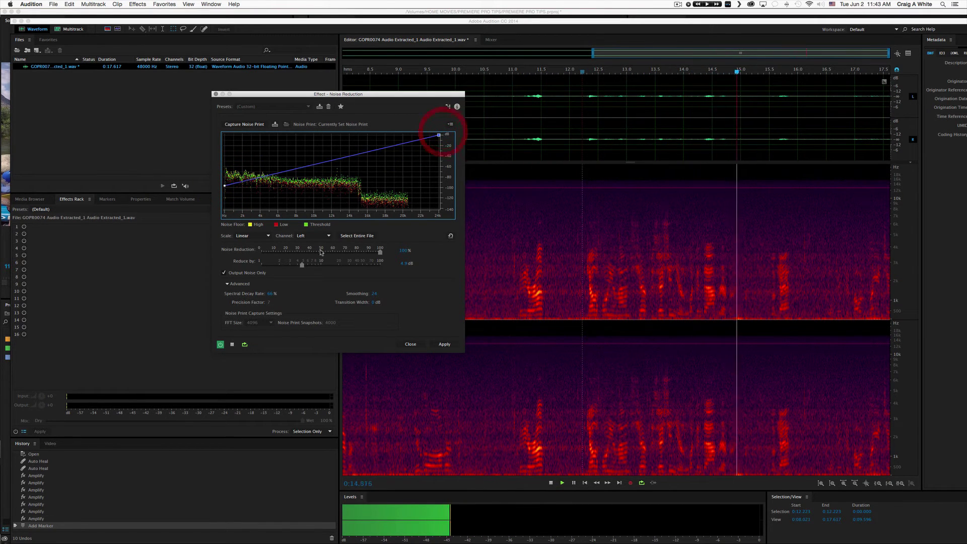
pyautogui.press('space')
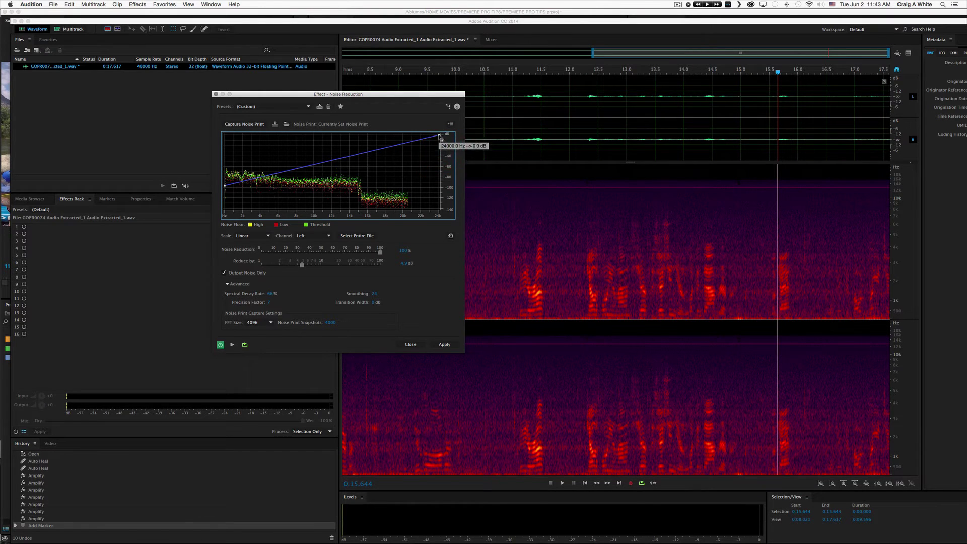
pyautogui.moveTo(439, 135); pyautogui.dragTo(441, 136)
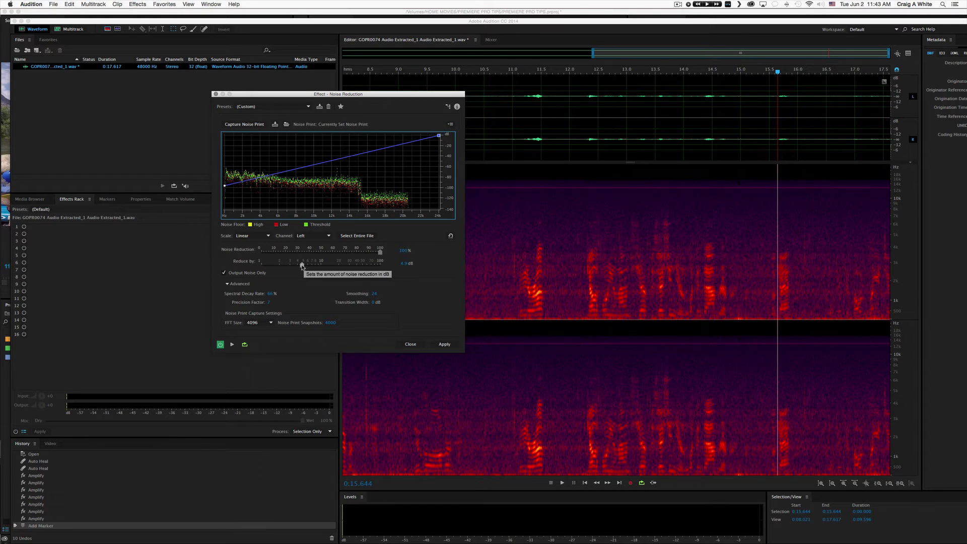
# Step: Preview the noise-only output while adjusting the sliders, ending with Noise Reduction at about 80% and Reduce by at about 52 dB
pyautogui.press('space')
pyautogui.moveTo(302, 266); pyautogui.dragTo(265, 267)
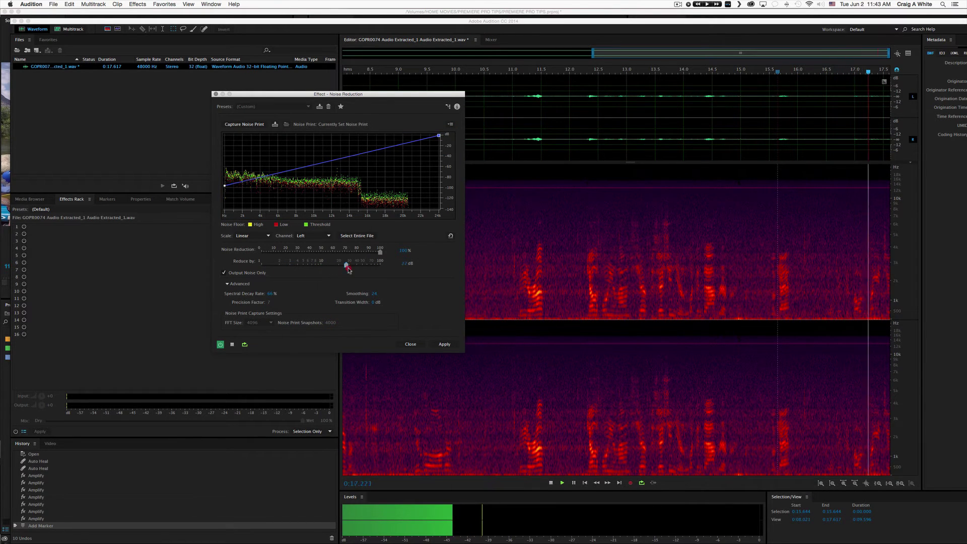
pyautogui.moveTo(348, 268); pyautogui.dragTo(322, 269)
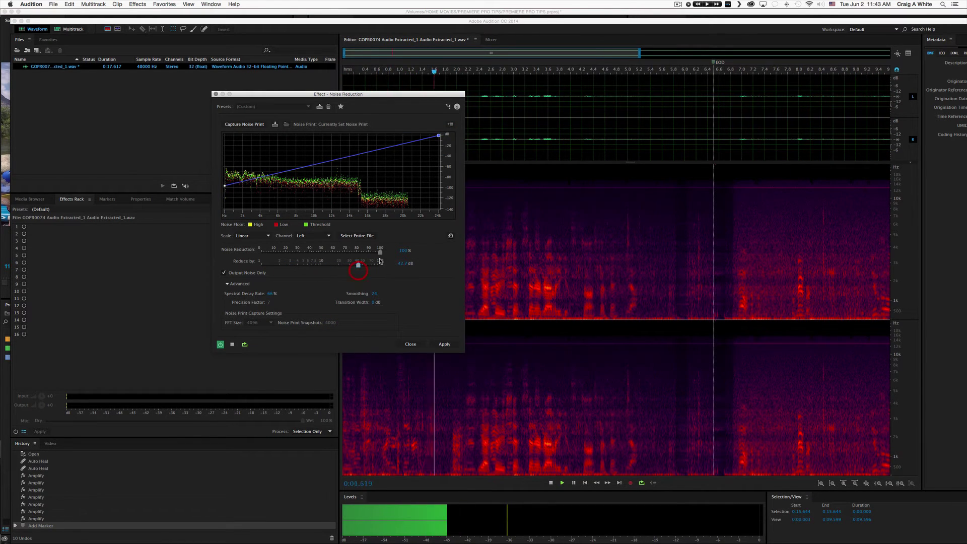
pyautogui.moveTo(381, 251); pyautogui.dragTo(297, 266)
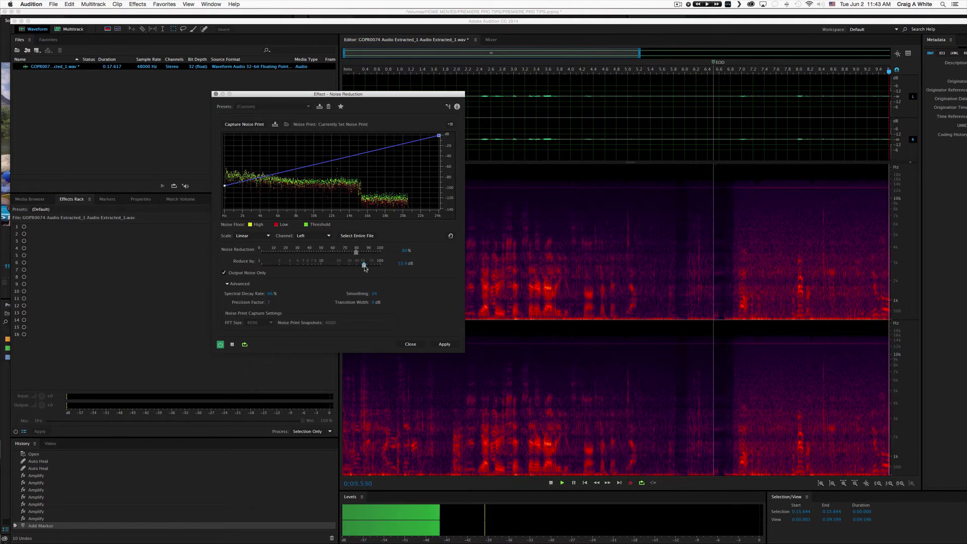
pyautogui.moveTo(365, 269); pyautogui.dragTo(363, 266)
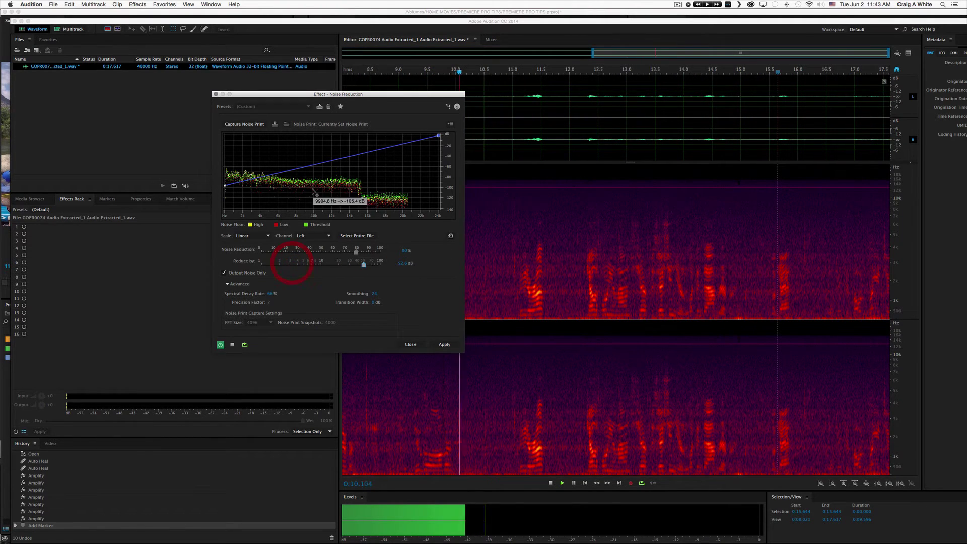
# Step: Turn off Output Noise Only, lower Noise Reduction to under 20% during the preview, and apply the effect to the entire file
pyautogui.click(224, 273)
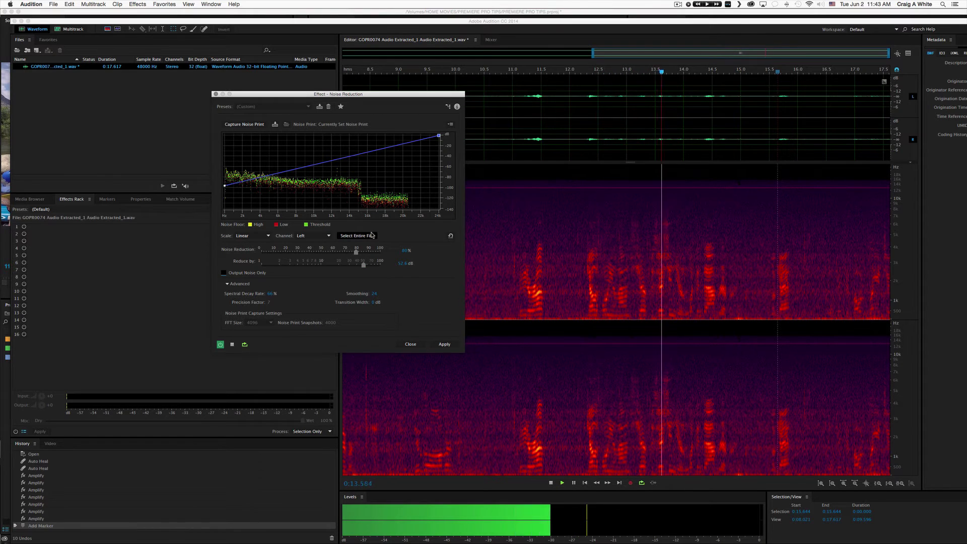
pyautogui.moveTo(357, 251); pyautogui.dragTo(280, 256)
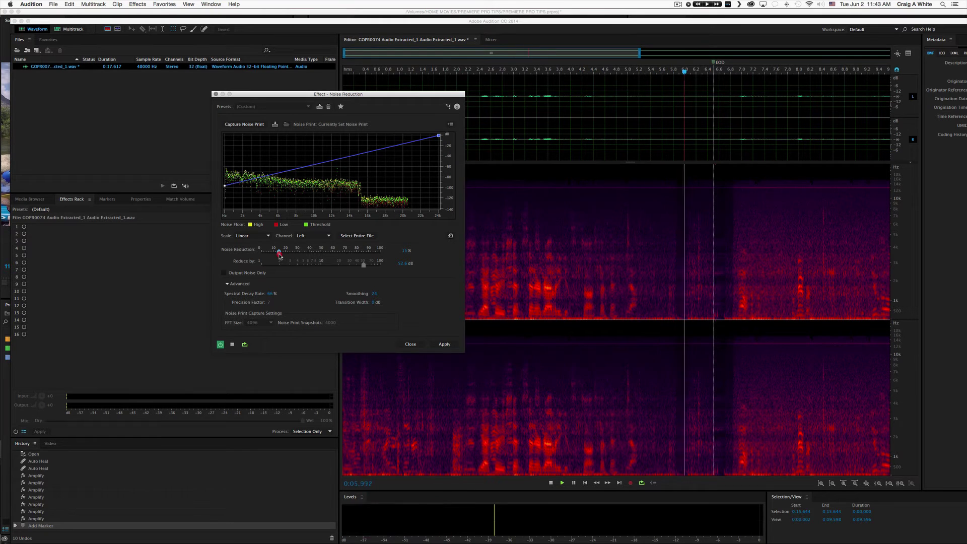
pyautogui.moveTo(280, 256); pyautogui.dragTo(371, 254)
pyautogui.click(276, 252)
pyautogui.click(443, 344)
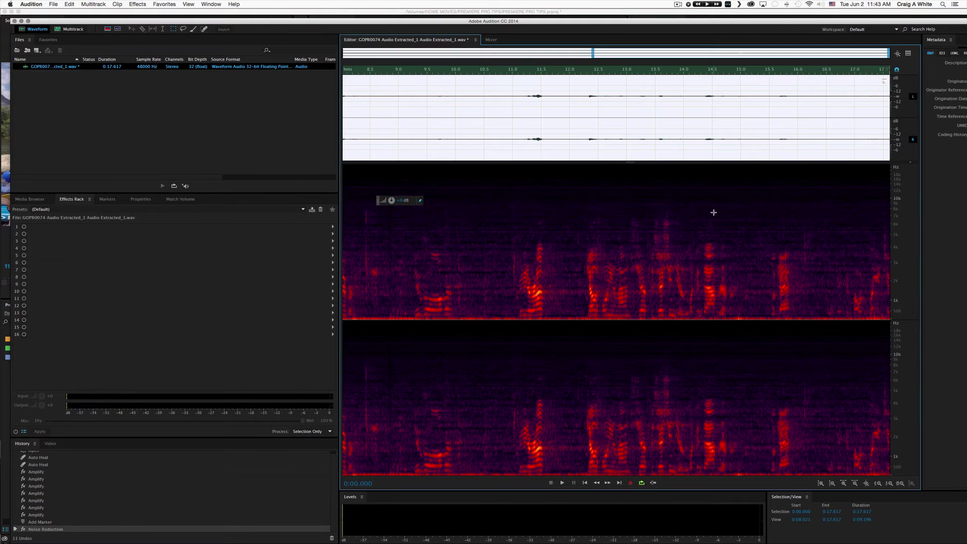
# Step: Listen to the processed audio from about 11.6 seconds and undo the noise reduction
pyautogui.click(547, 202)
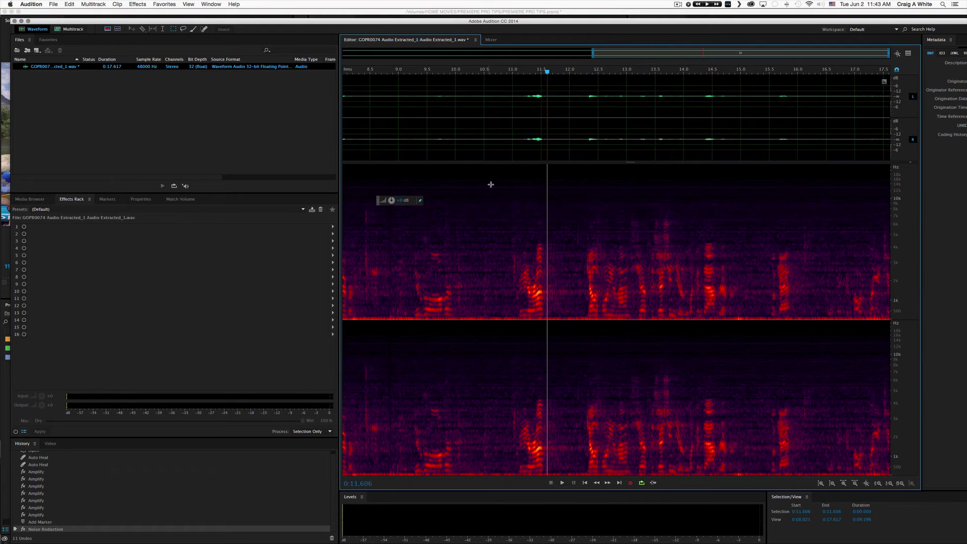
pyautogui.press('space')
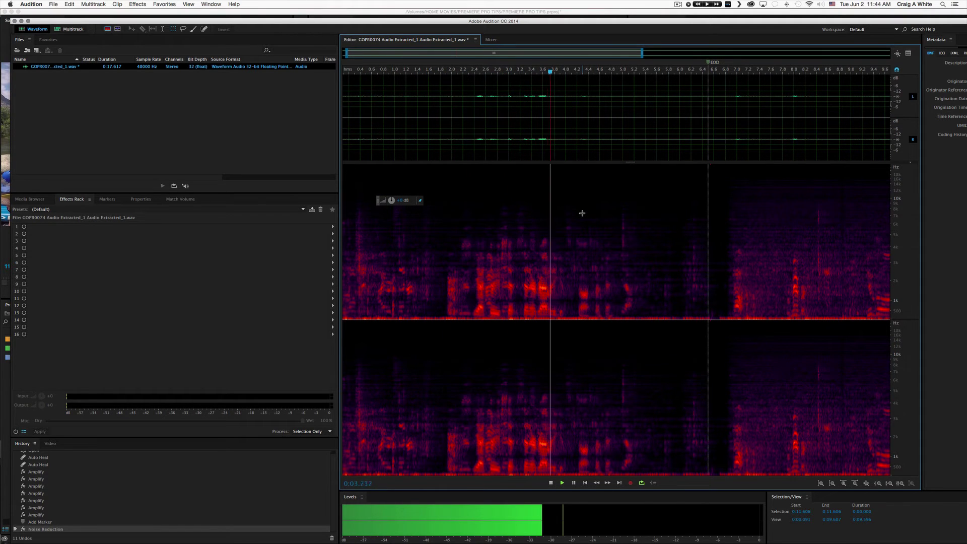
pyautogui.press('space')
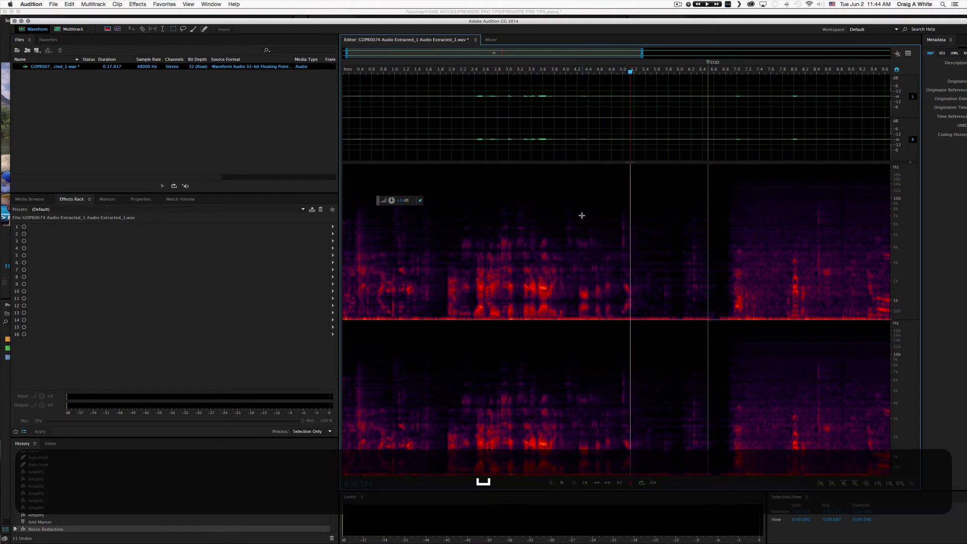
pyautogui.press('super+z')
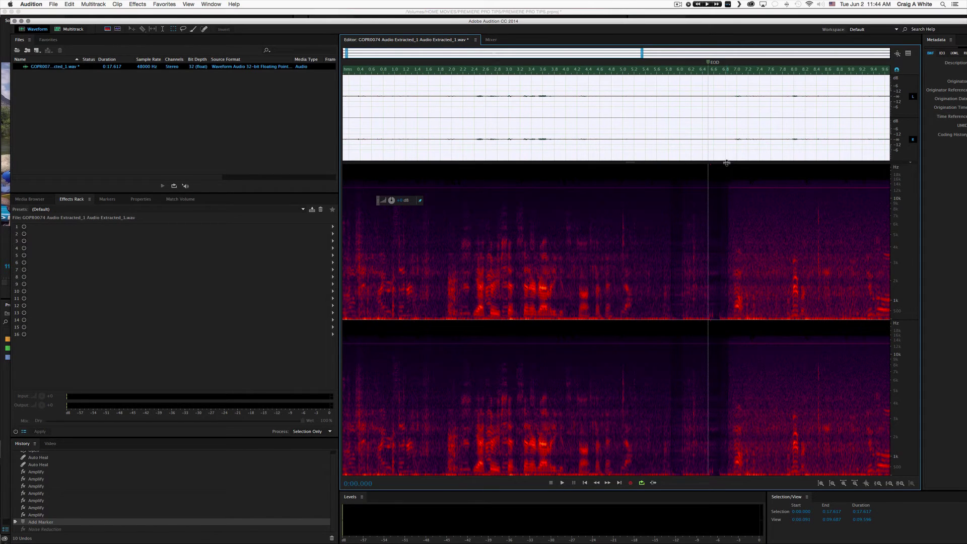
# Step: Select the full frequency range from about 6.85 seconds, just after the marker, to the end of the file
pyautogui.moveTo(726, 164); pyautogui.dragTo(907, 167)
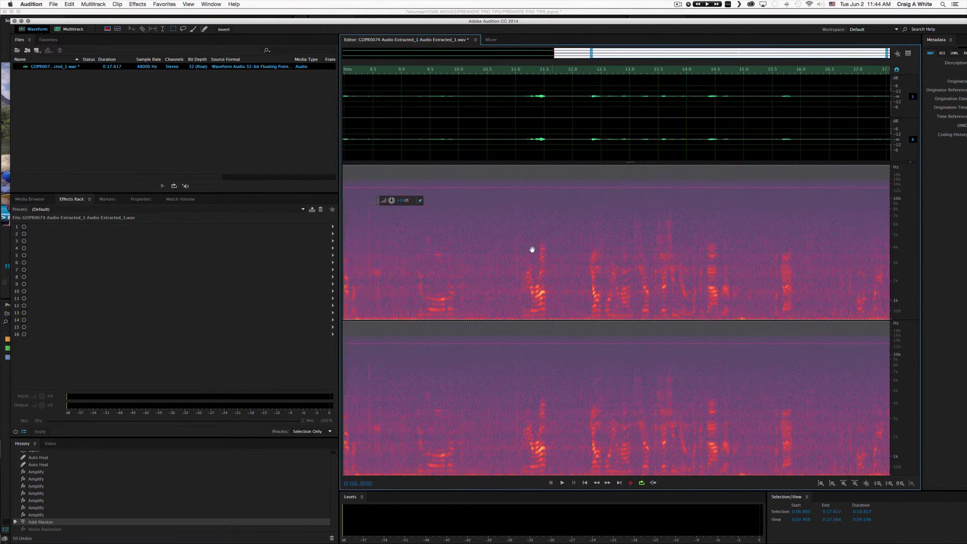
pyautogui.hscroll(-10, 523, 249)
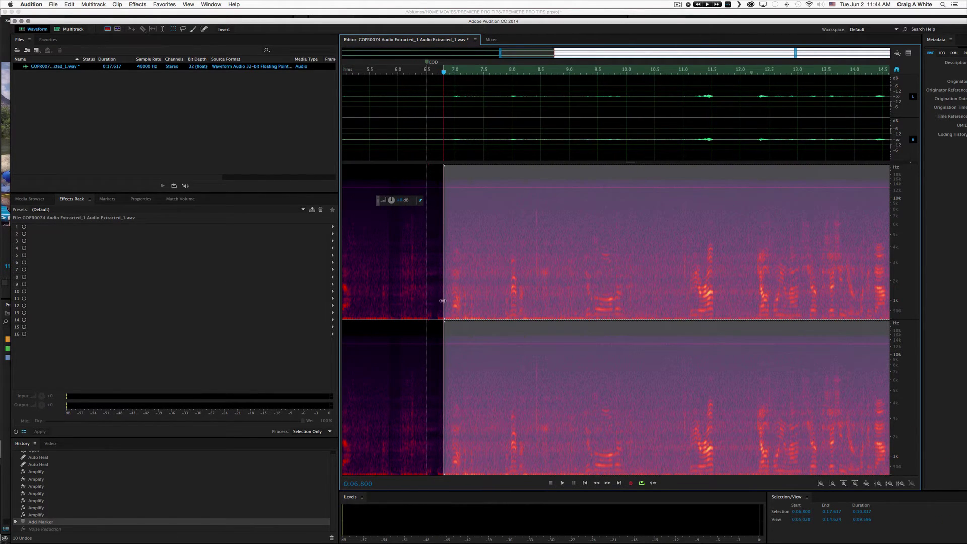
pyautogui.moveTo(442, 301); pyautogui.dragTo(447, 301)
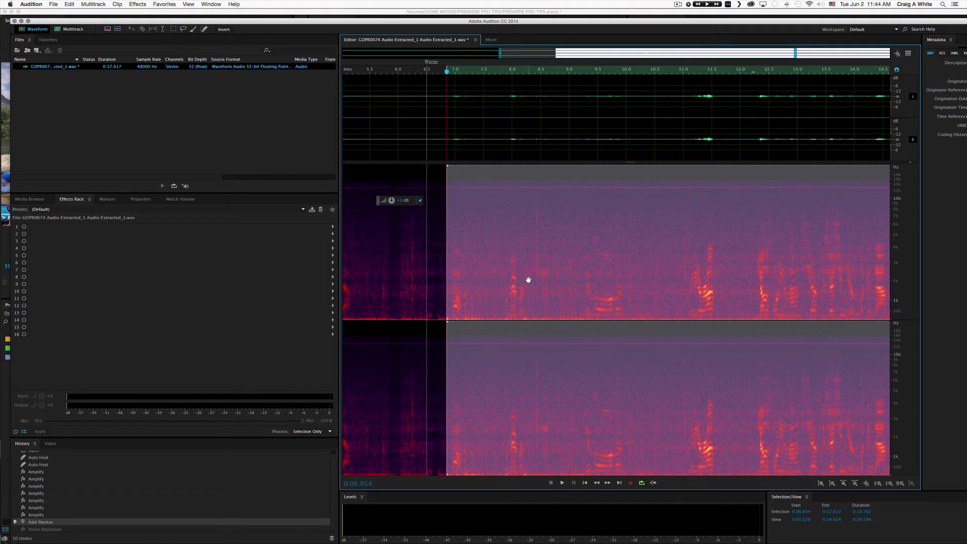
# Step: Open the Noise Reduction (process) effect for the selected section and preview it
pyautogui.rightClick(524, 244)
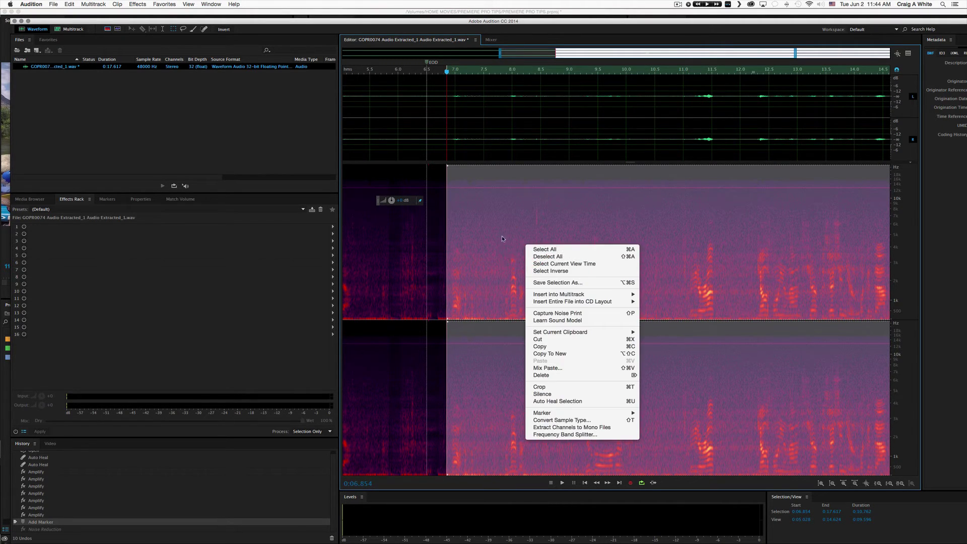
pyautogui.click(138, 4)
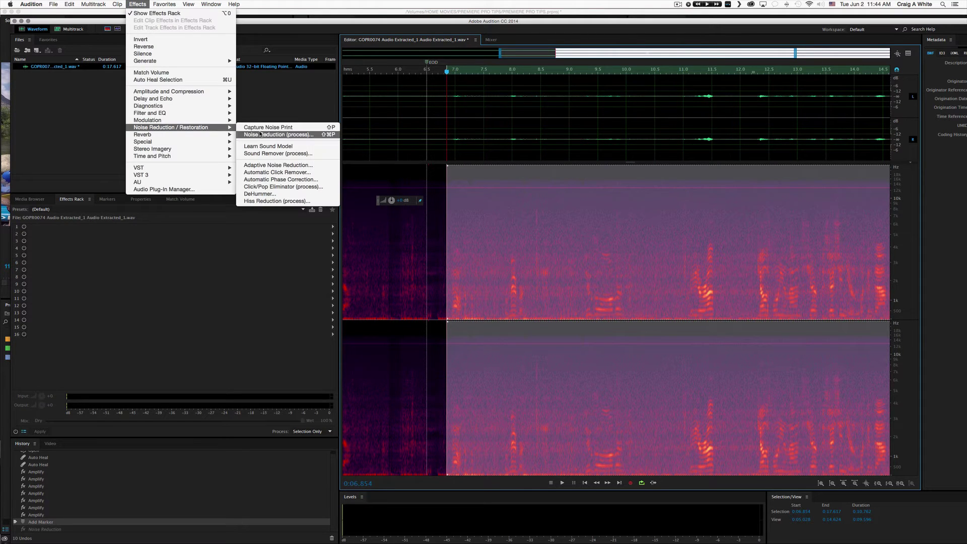
pyautogui.click(261, 135)
pyautogui.press('space')
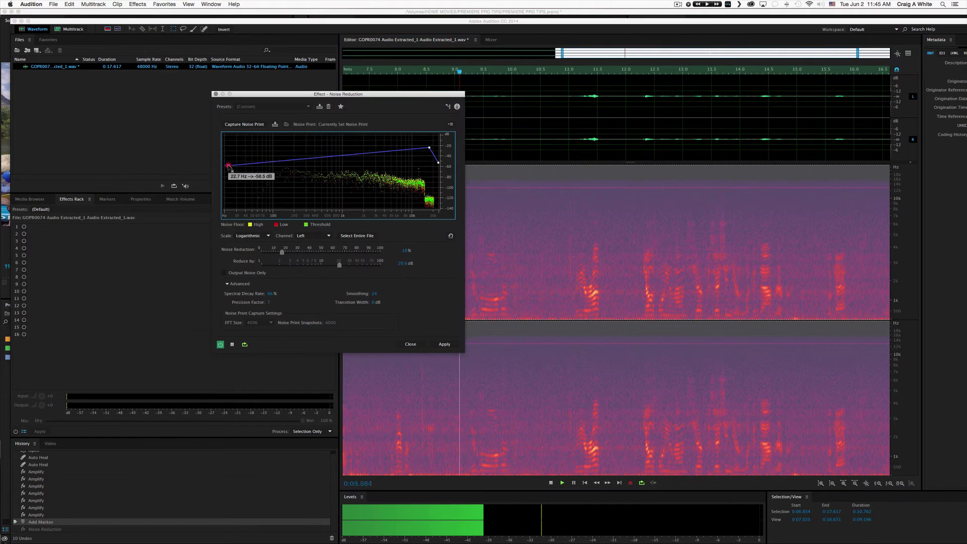
# Step: Slightly raise the curve's lowest-frequency point, shift its peak to a lower frequency near -23 dB, and apply the noise reduction
pyautogui.click(228, 163)
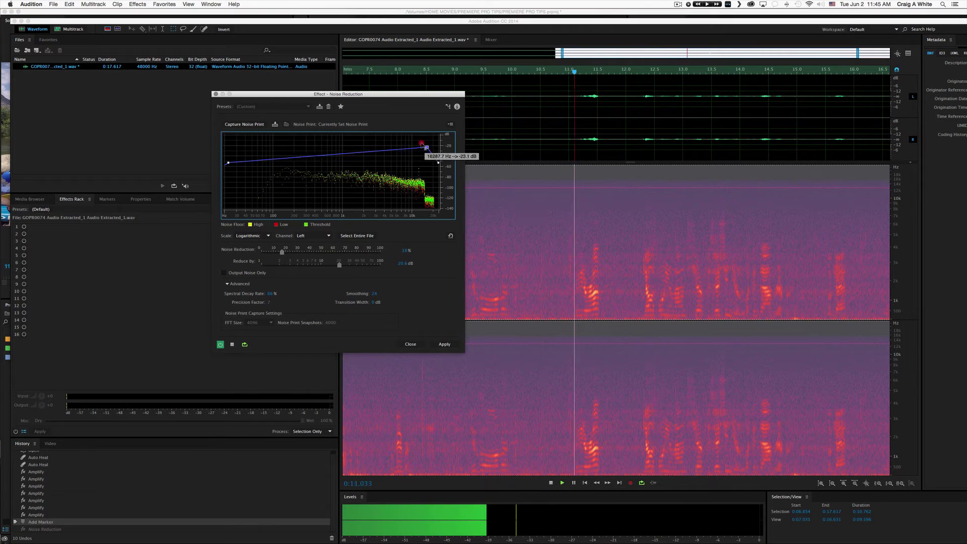
pyautogui.moveTo(429, 147); pyautogui.dragTo(420, 147)
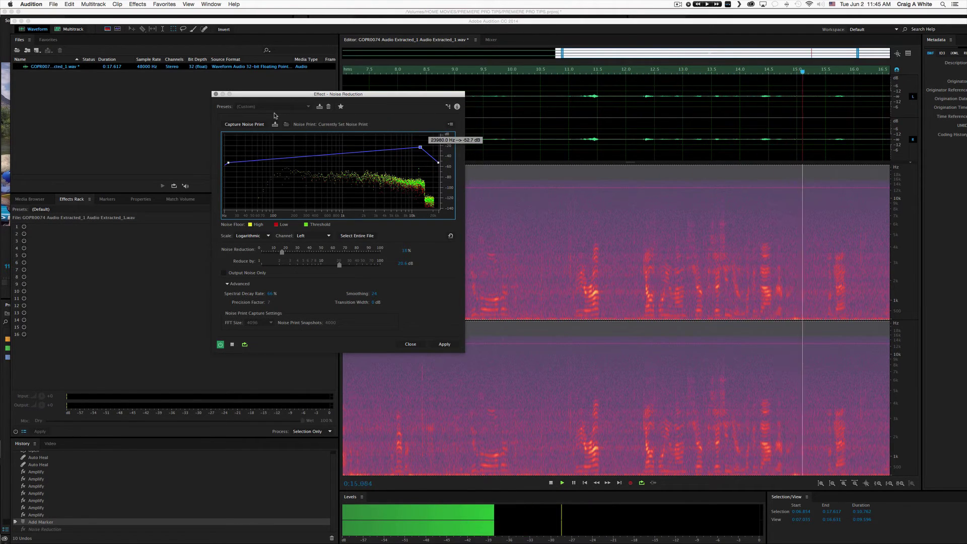
pyautogui.click(443, 344)
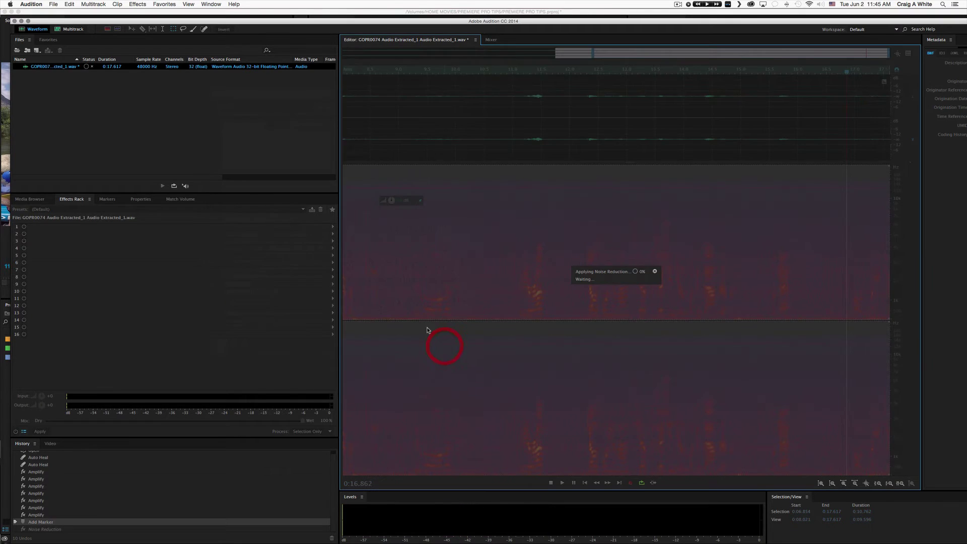
# Step: Listen to the transition into the noise-reduced section across the marker, starting from about 6.3 seconds and again from about 3.8 seconds
pyautogui.hscroll(-10, 574, 267)
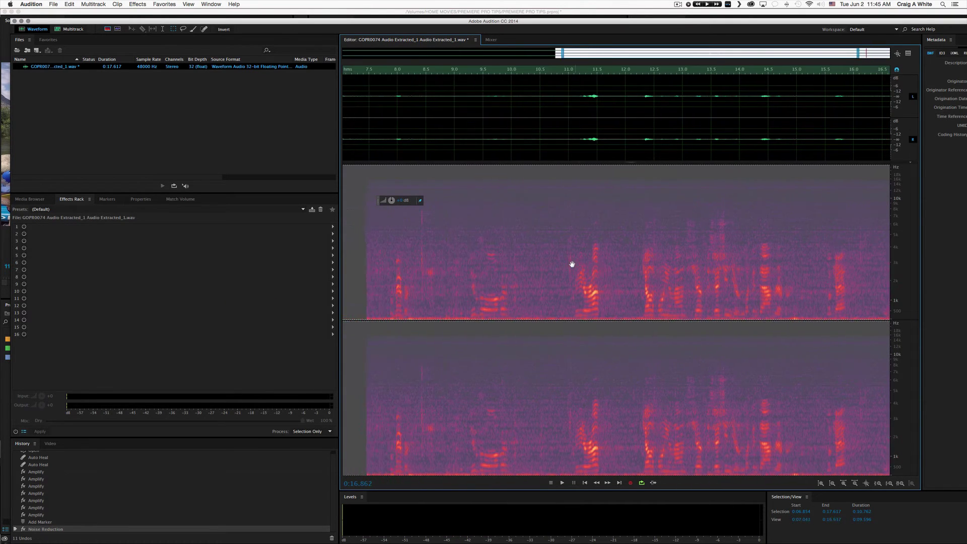
pyautogui.click(503, 210)
pyautogui.press('space')
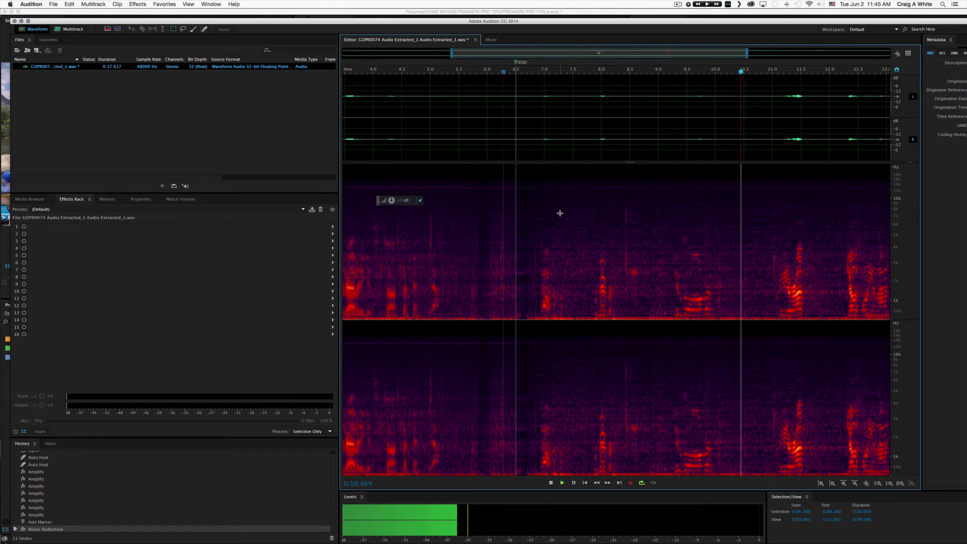
pyautogui.press('space')
pyautogui.press('space')
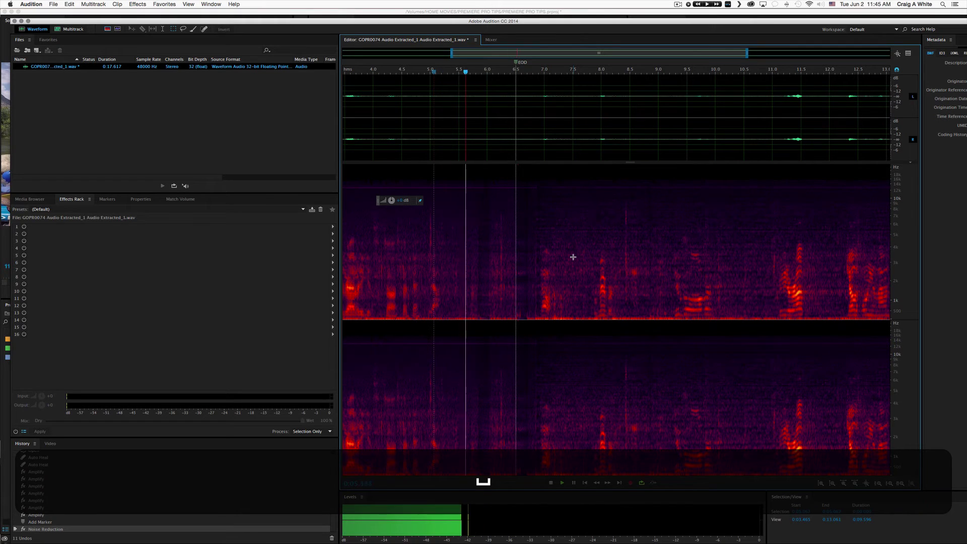
pyautogui.click(361, 250)
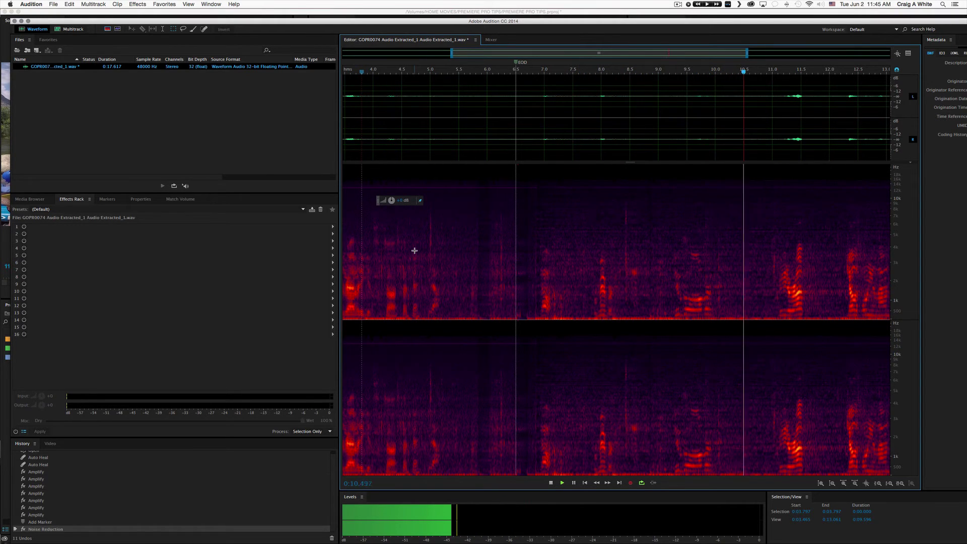
pyautogui.press('space')
# Step: Play the audio from about 0.7 and 1.9 seconds, continuing to about 13 seconds, to compare the untreated opening with the noise-reduced section
pyautogui.hscroll(-5, 413, 251)
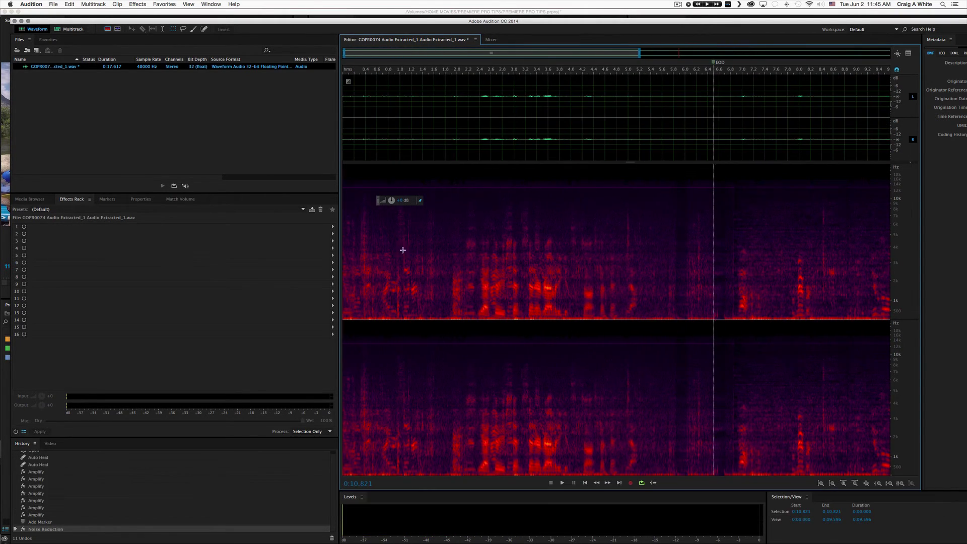
pyautogui.click(380, 246)
pyautogui.press('space')
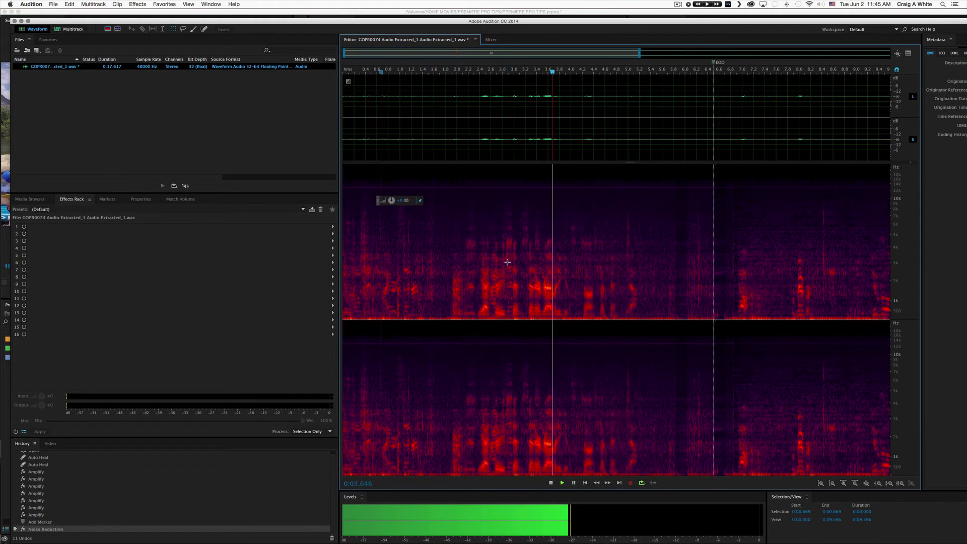
pyautogui.press('space')
pyautogui.click(445, 238)
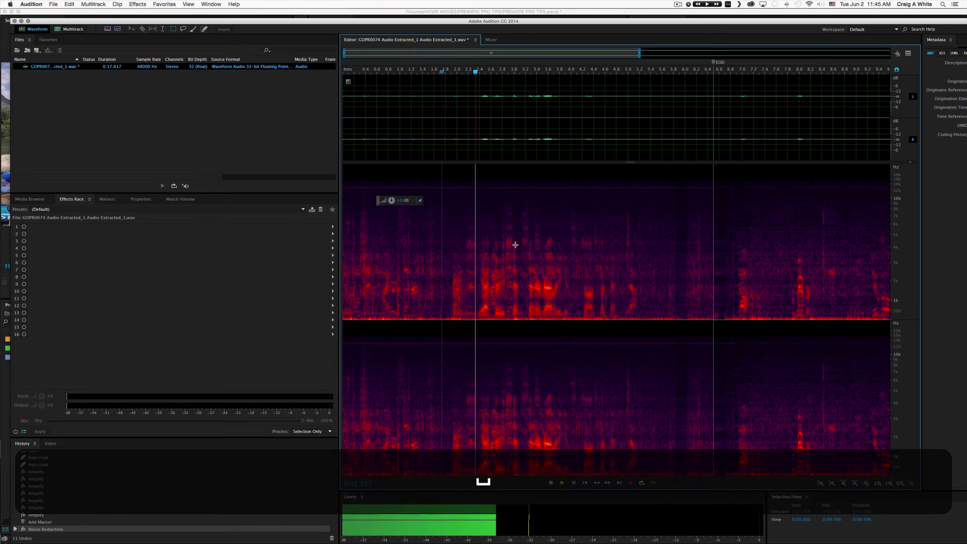
pyautogui.press('space')
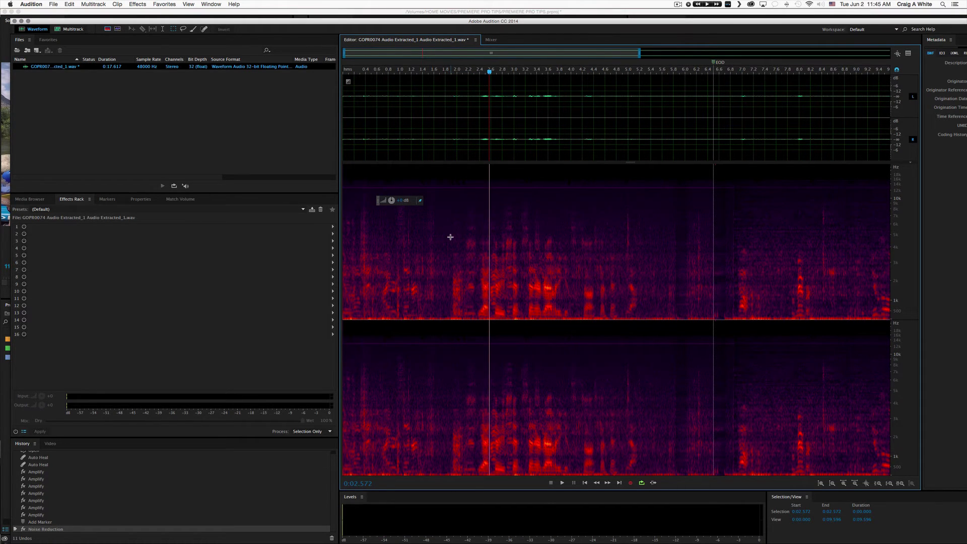
pyautogui.press('space')
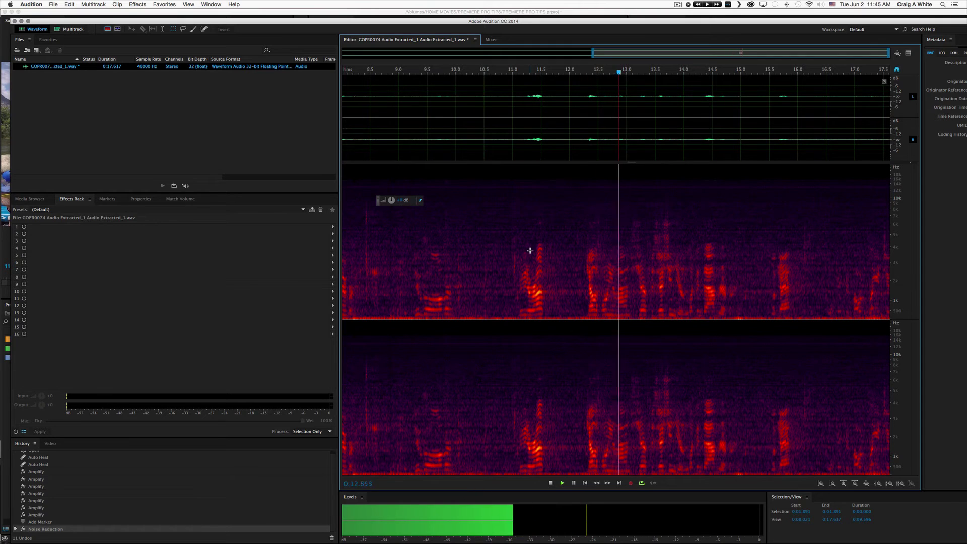
pyautogui.press('space')
pyautogui.hscroll(-10, 529, 251)
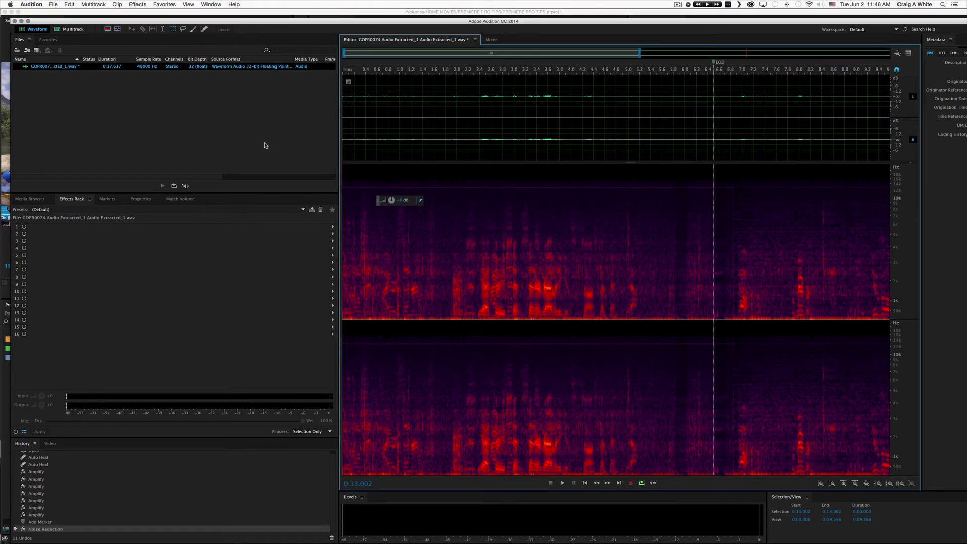
# Step: Close Audition, saving the changes to the extracted audio WAV file, and switch back to the Premiere Pro timeline
pyautogui.click(13, 21)
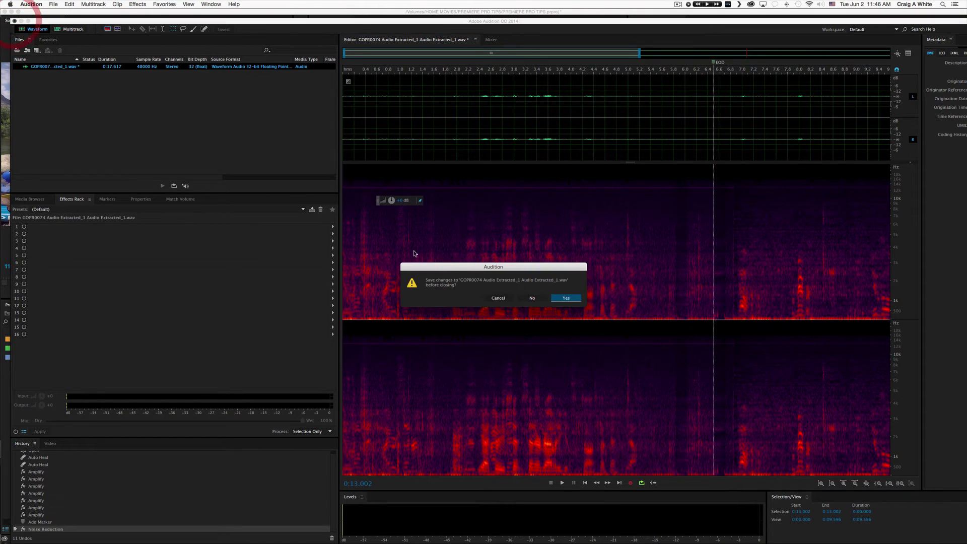
pyautogui.click(567, 299)
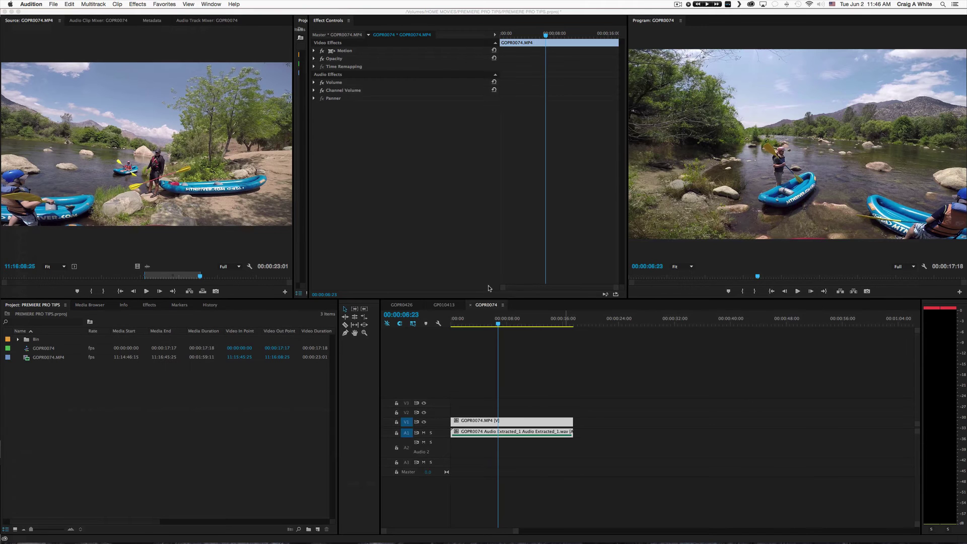
pyautogui.click(550, 356)
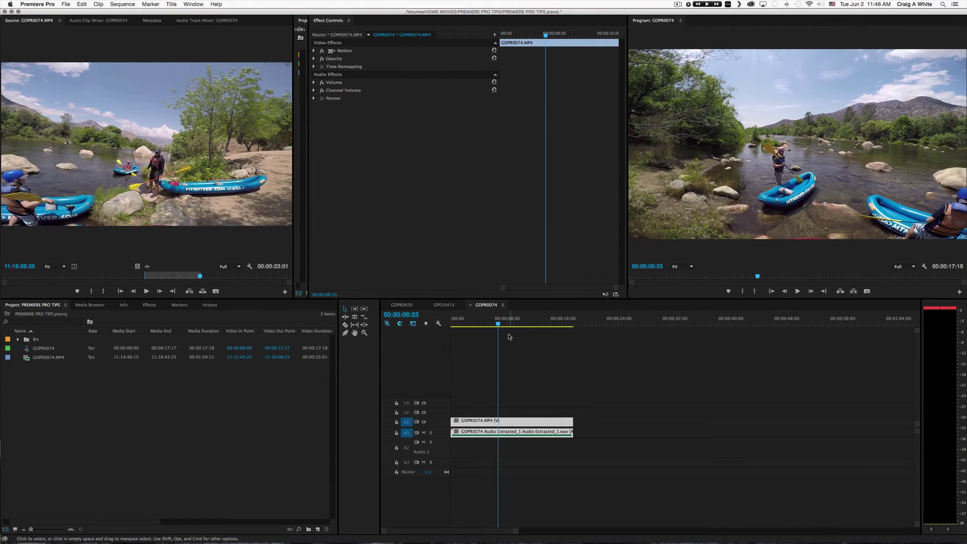
# Step: Move the playhead to the start of the GOPR0074 sequence and expand audio track A1 to show the waveform
pyautogui.moveTo(496, 327); pyautogui.dragTo(424, 323)
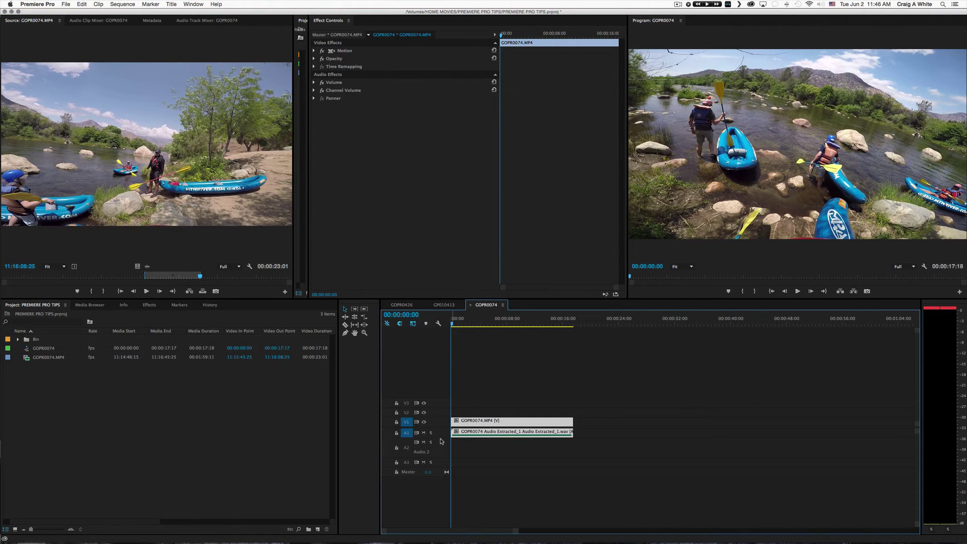
pyautogui.moveTo(440, 437); pyautogui.dragTo(441, 466)
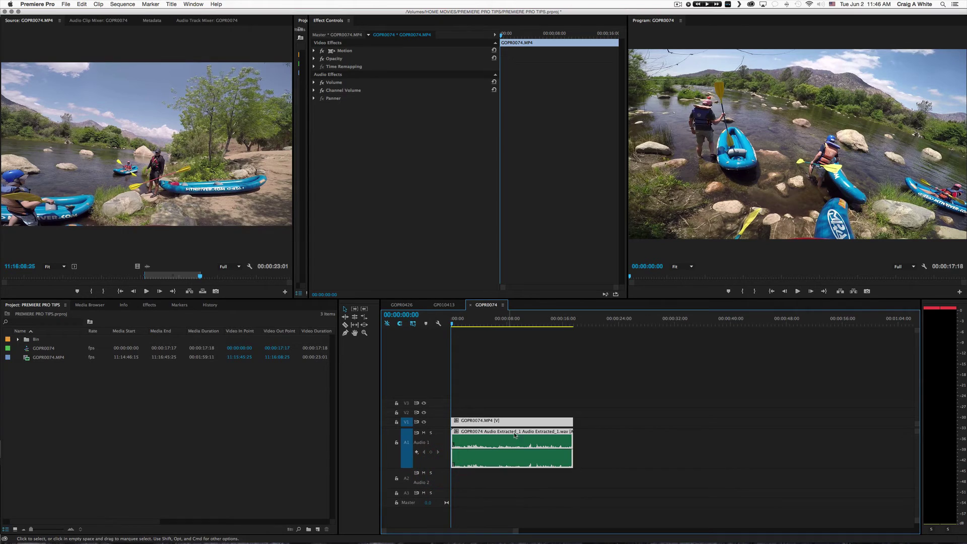
# Step: Listen to the sequence from the start to about 8 seconds, and normalize the clip's audio max peak to 0 dB
pyautogui.press('space')
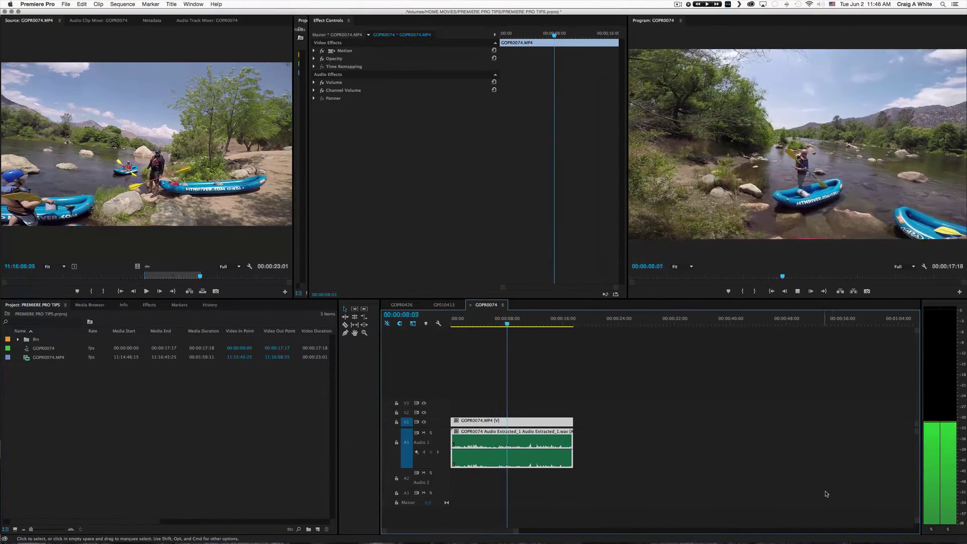
pyautogui.press('space')
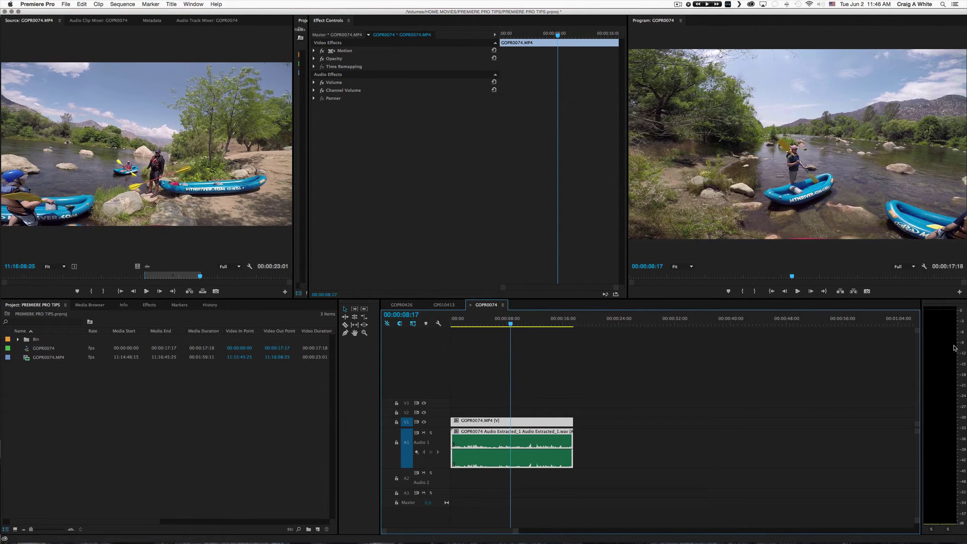
pyautogui.rightClick(493, 435)
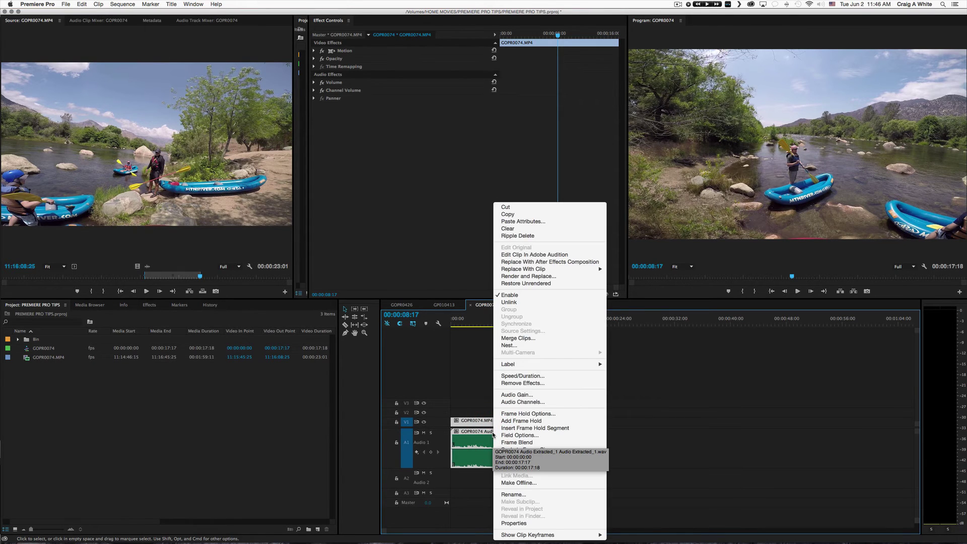
pyautogui.click(544, 395)
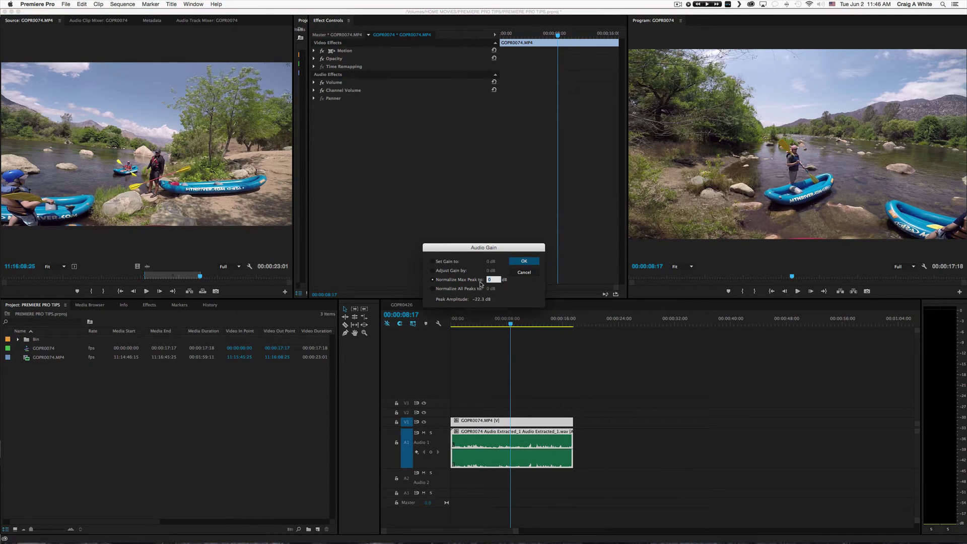
pyautogui.click(524, 262)
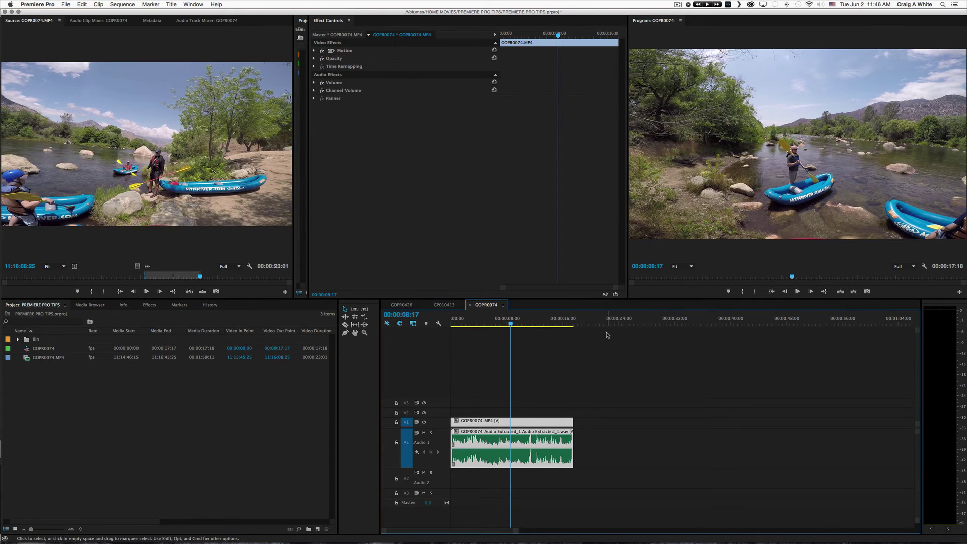
# Step: Play the normalized audio from about 8 seconds, and again from the start of the sequence
pyautogui.press('space')
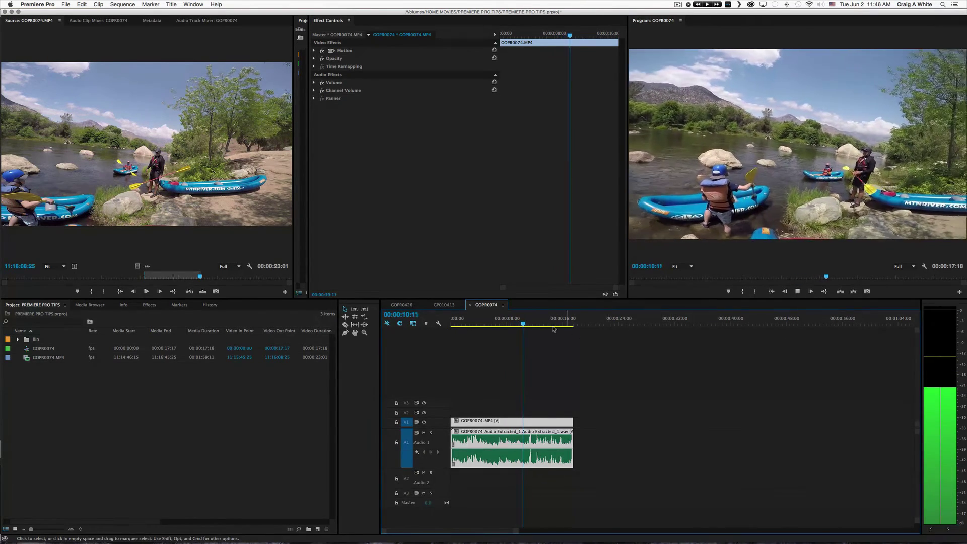
pyautogui.press('space')
pyautogui.press('Home')
pyautogui.press('space')
pyautogui.press('space')
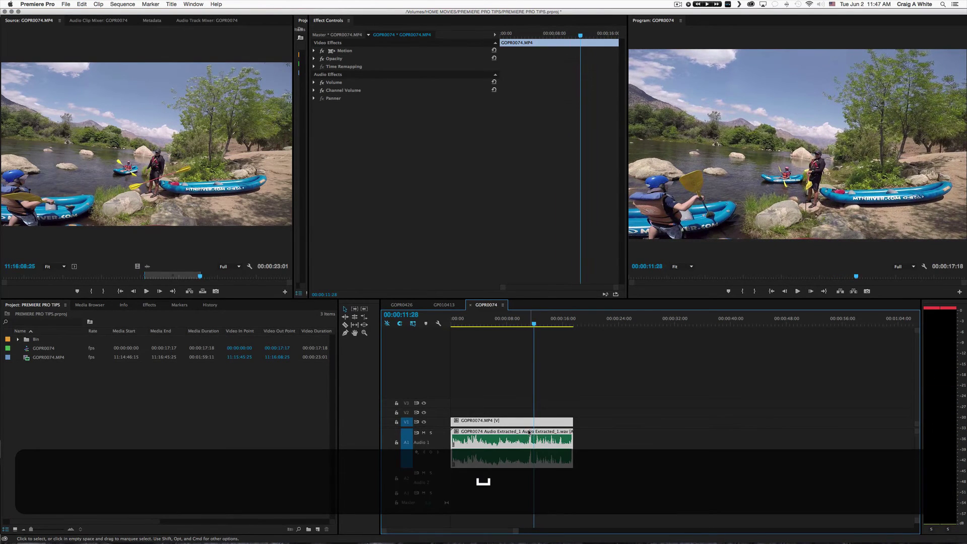
# Step: Send the A1 audio clip to Adobe Audition for editing and lower the gain of its entire waveform
pyautogui.rightClick(526, 432)
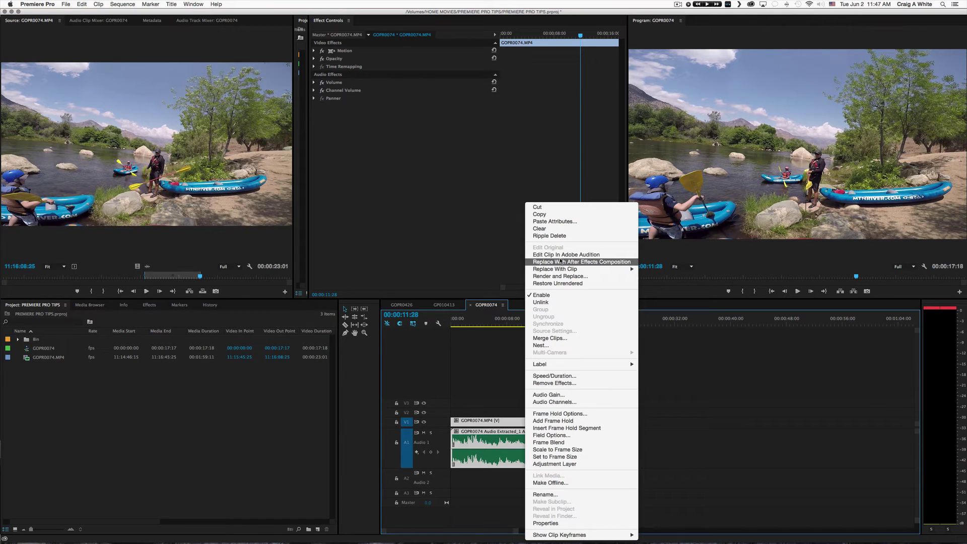
pyautogui.click(561, 255)
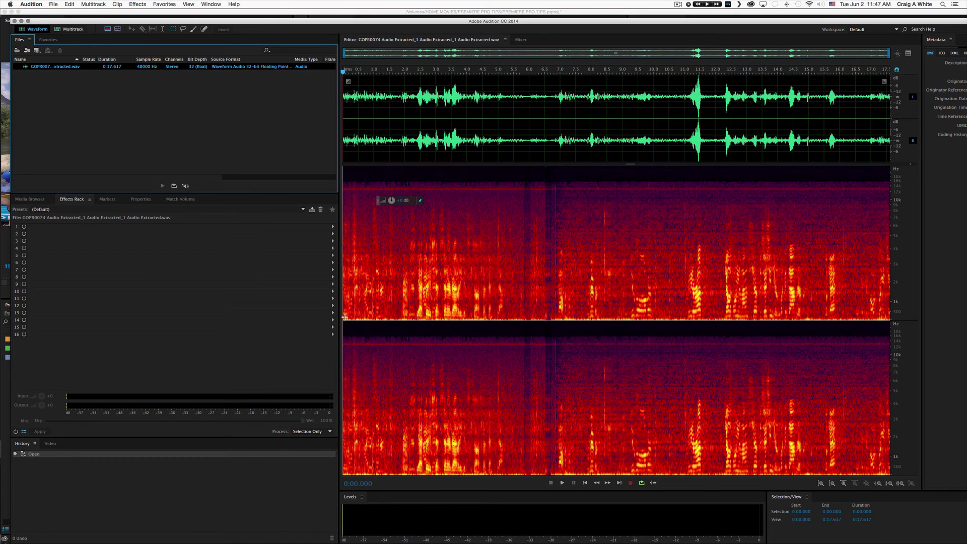
pyautogui.moveTo(345, 318); pyautogui.dragTo(964, 362)
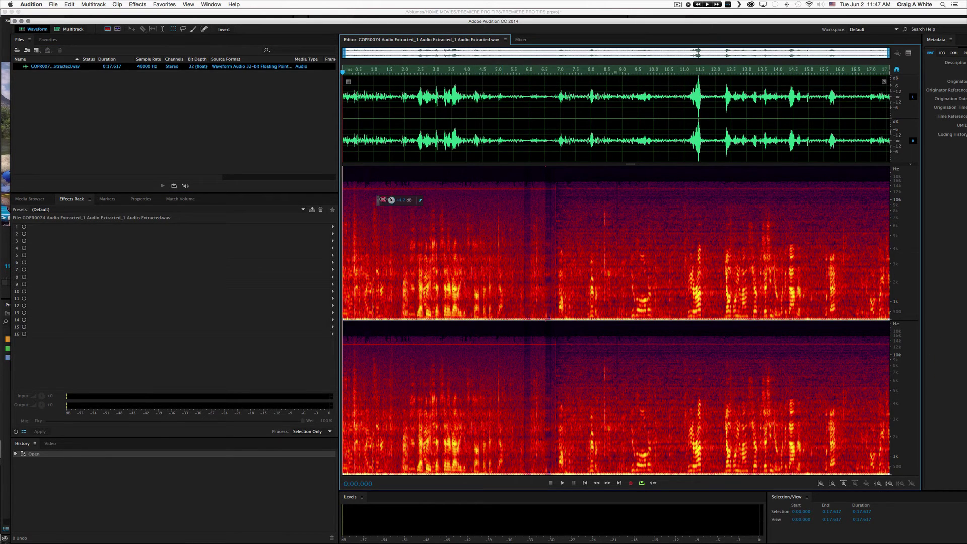
pyautogui.moveTo(378, 200); pyautogui.dragTo(378, 200)
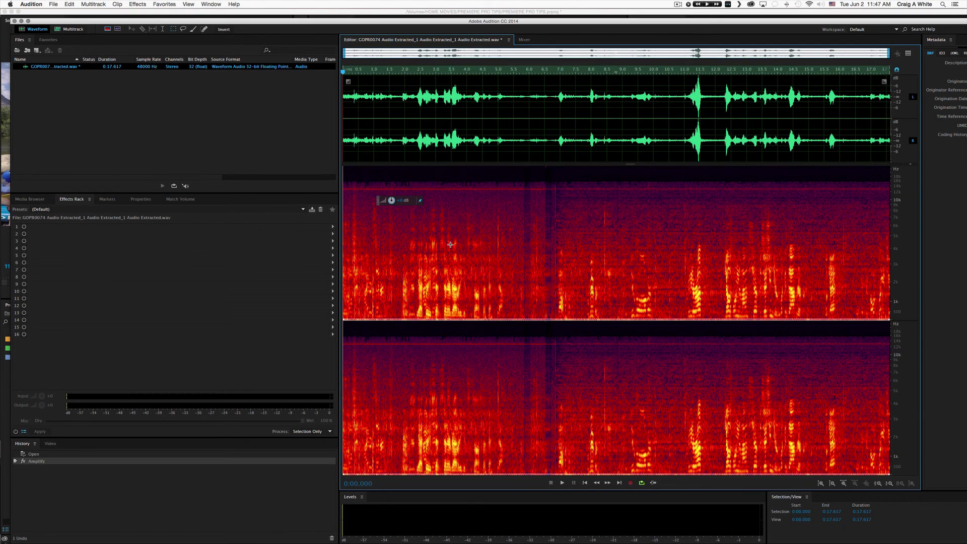
# Step: Play the amplitude-adjusted audio from about 3.5 to 13 seconds
pyautogui.click(450, 245)
pyautogui.press('space')
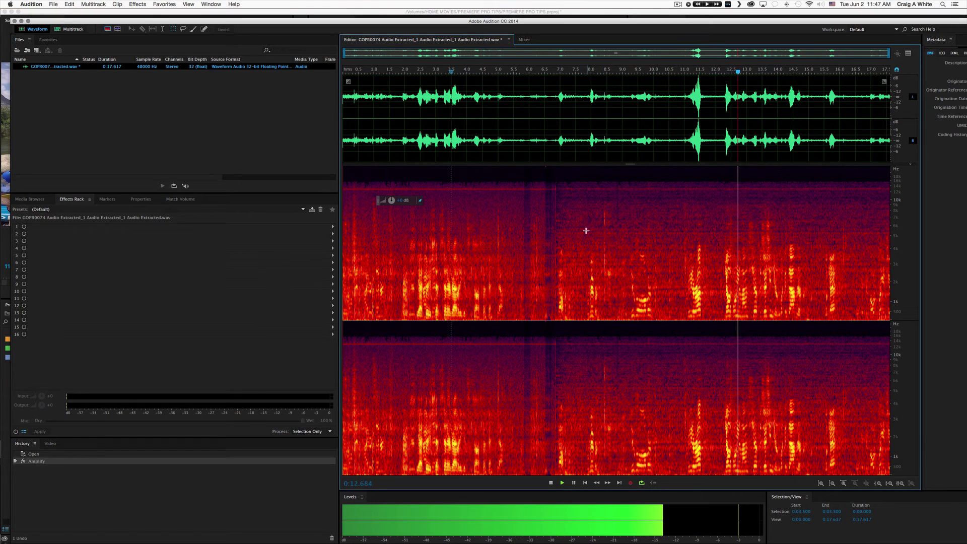
pyautogui.press('space')
# Step: Open the Parametric Equalizer and cut the high band to about -32 dB while the audio plays
pyautogui.click(138, 4)
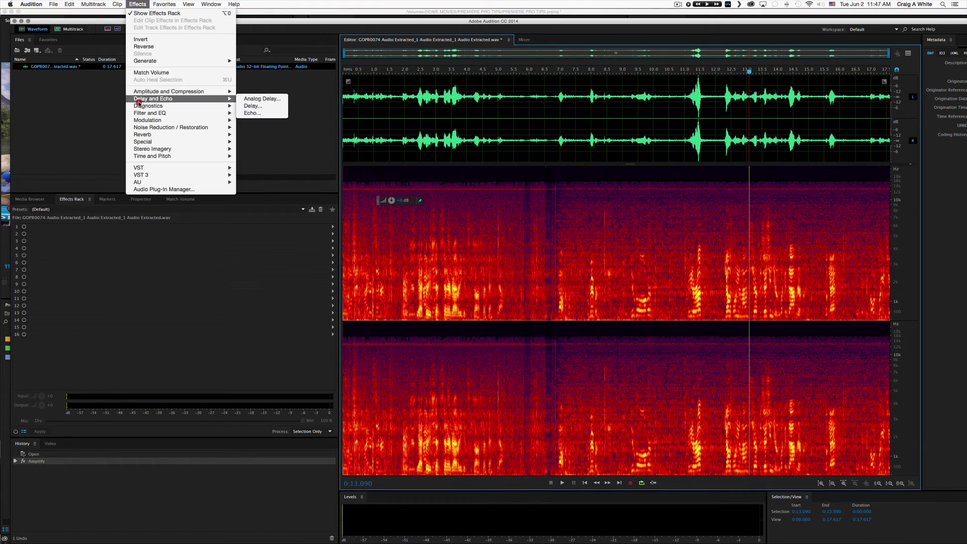
pyautogui.moveTo(141, 93)
pyautogui.moveTo(165, 114)
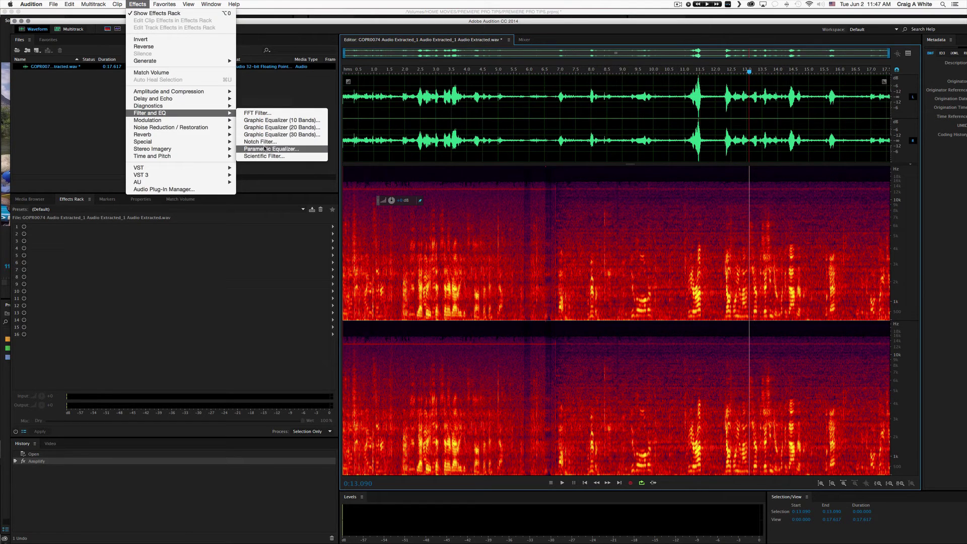
pyautogui.click(265, 150)
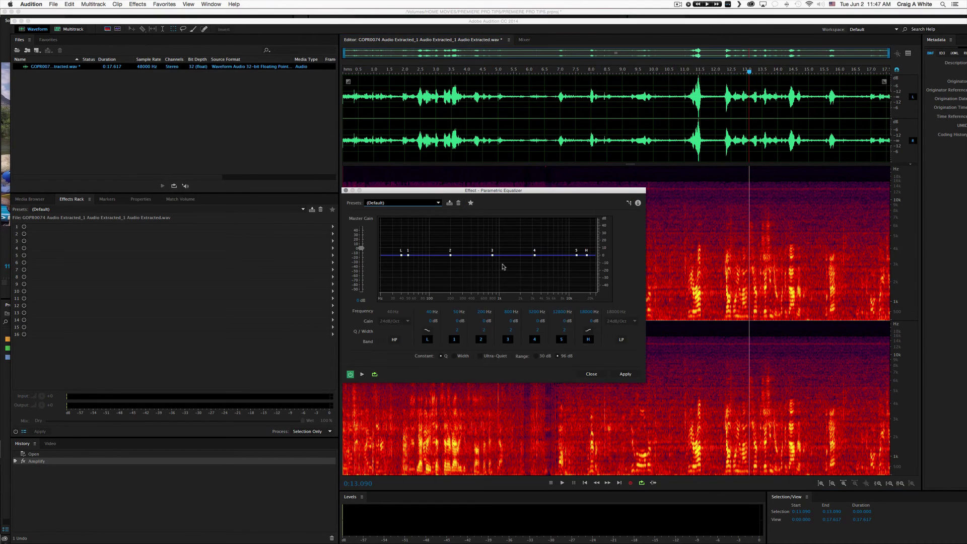
pyautogui.moveTo(587, 256); pyautogui.dragTo(593, 275)
pyautogui.press('space')
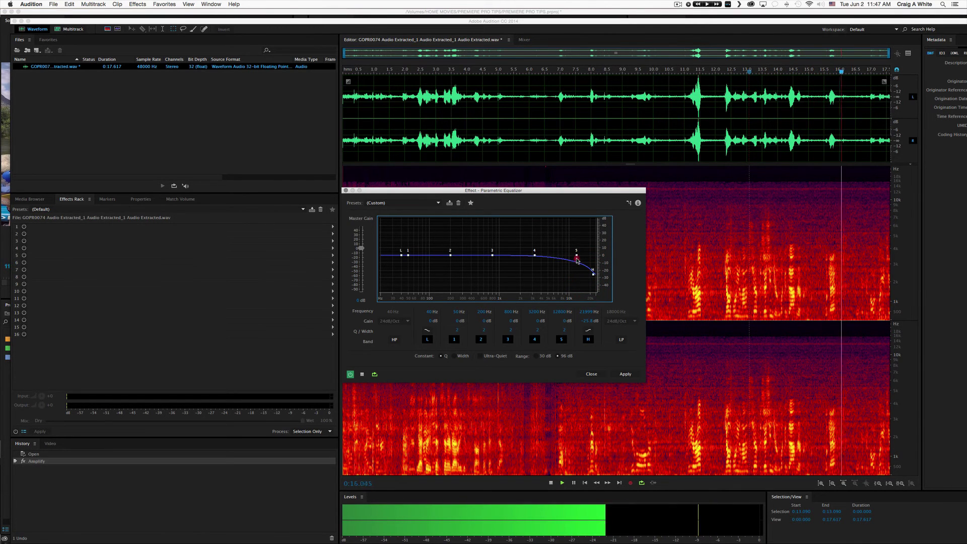
pyautogui.moveTo(592, 274); pyautogui.dragTo(589, 280)
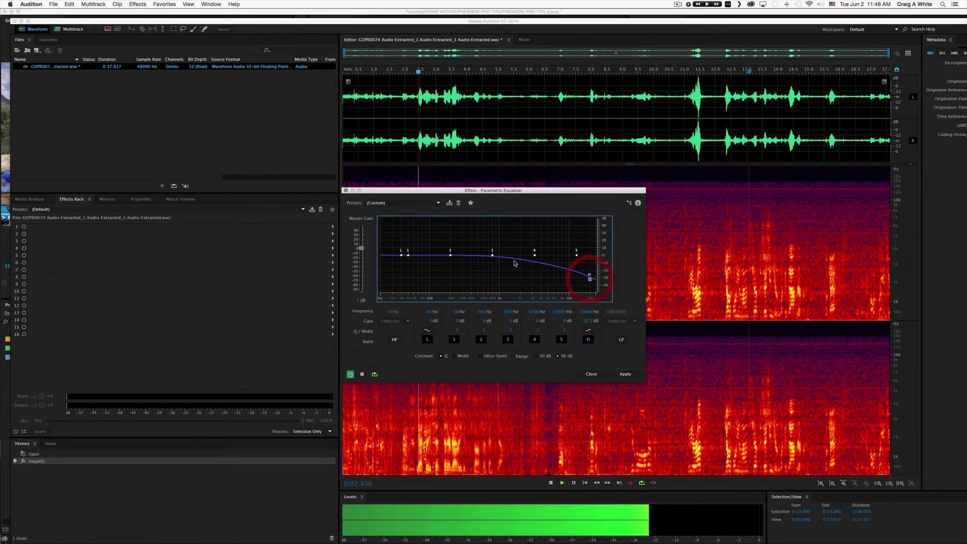
# Step: Shift EQ band 2 to about 106 Hz and band 3 to about 934 Hz, lower the high band further, and apply the equalizer
pyautogui.moveTo(492, 255); pyautogui.dragTo(431, 254)
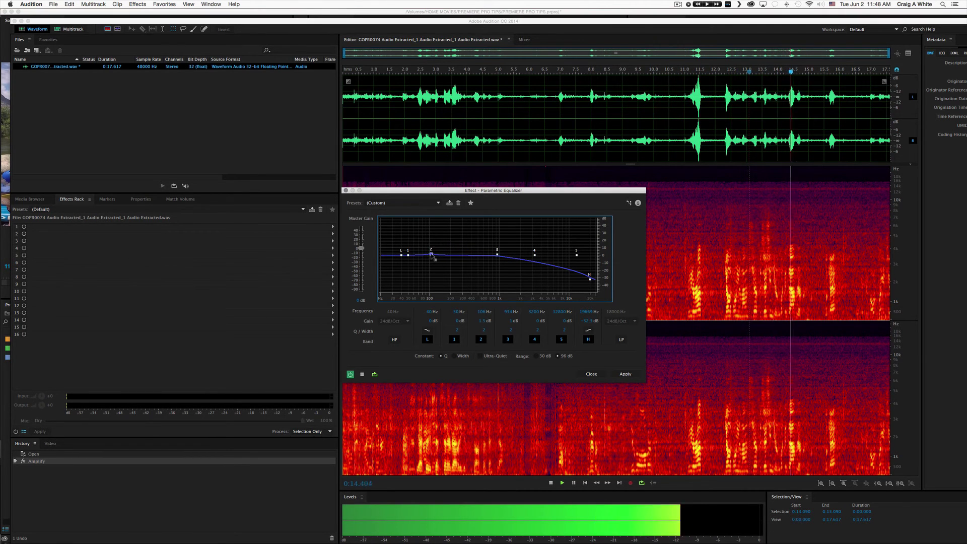
pyautogui.click(544, 270)
pyautogui.moveTo(589, 278)
pyautogui.mouseDown()
pyautogui.moveTo(579, 281)
pyautogui.moveTo(589, 283)
pyautogui.mouseUp()
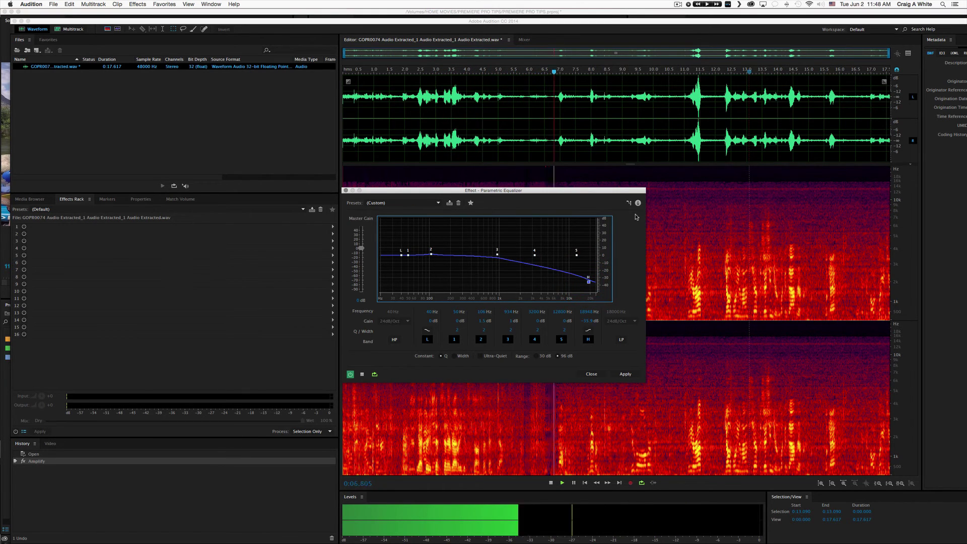
pyautogui.click(625, 374)
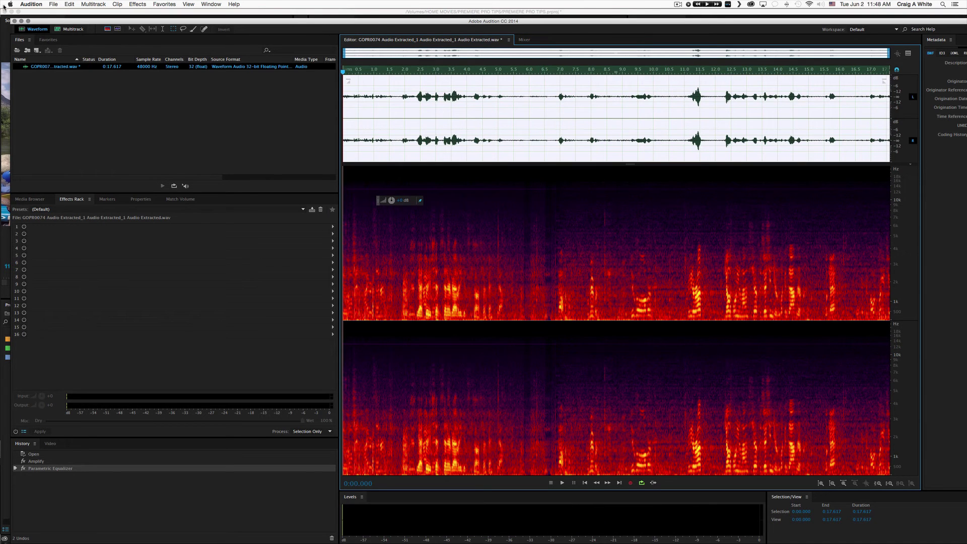
# Step: Close the Audition window, saving the changes to the extracted WAV file, and return to Premiere Pro
pyautogui.click(14, 21)
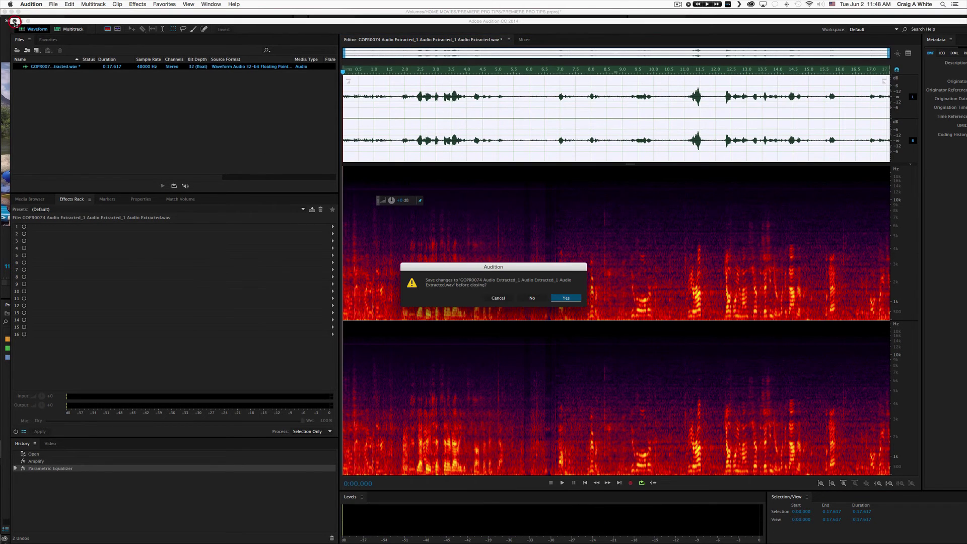
pyautogui.click(563, 297)
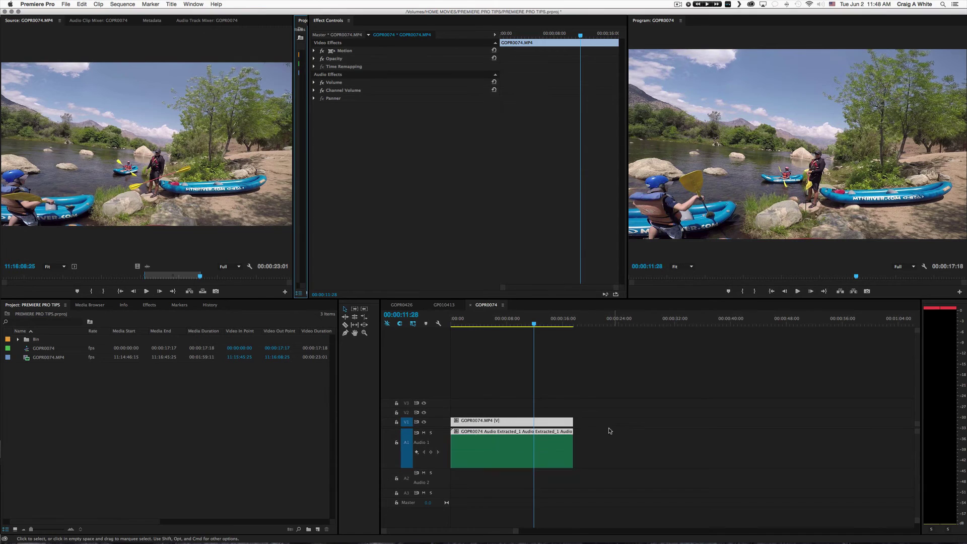
# Step: Play the GOPR0074 sequence from the start to about 15 seconds to hear the equalized audio
pyautogui.click(537, 333)
pyautogui.press('Home')
pyautogui.press('space')
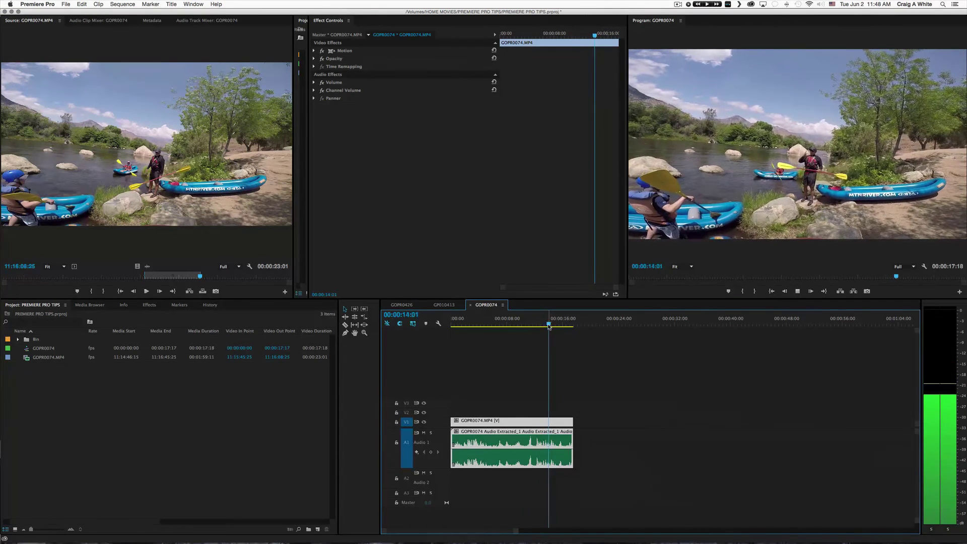
pyautogui.press('space')
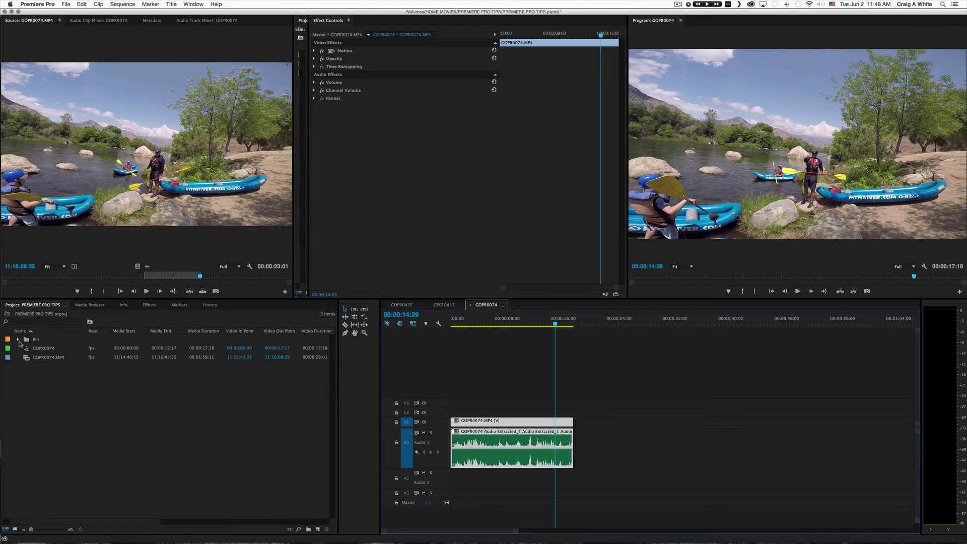
# Step: Open GOPR0426.MP4 from the Bin in the Source monitor, preview its sound, and mark an In point at 09:05:06:10
pyautogui.click(18, 339)
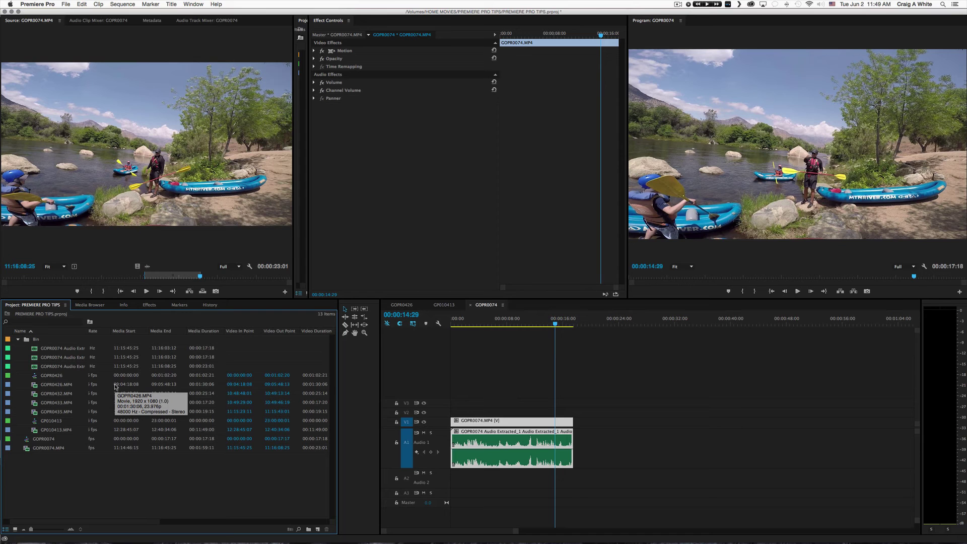
pyautogui.click(36, 386)
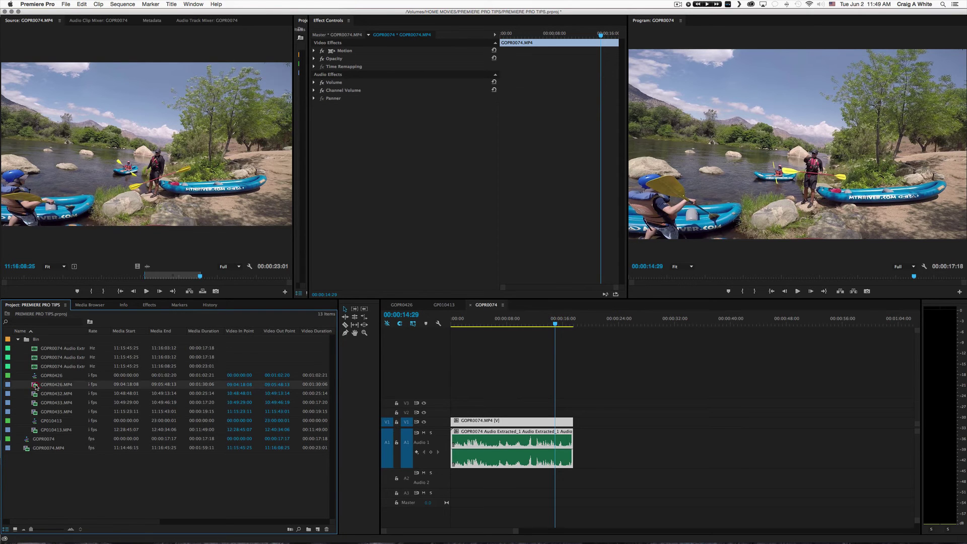
pyautogui.doubleClick(34, 386)
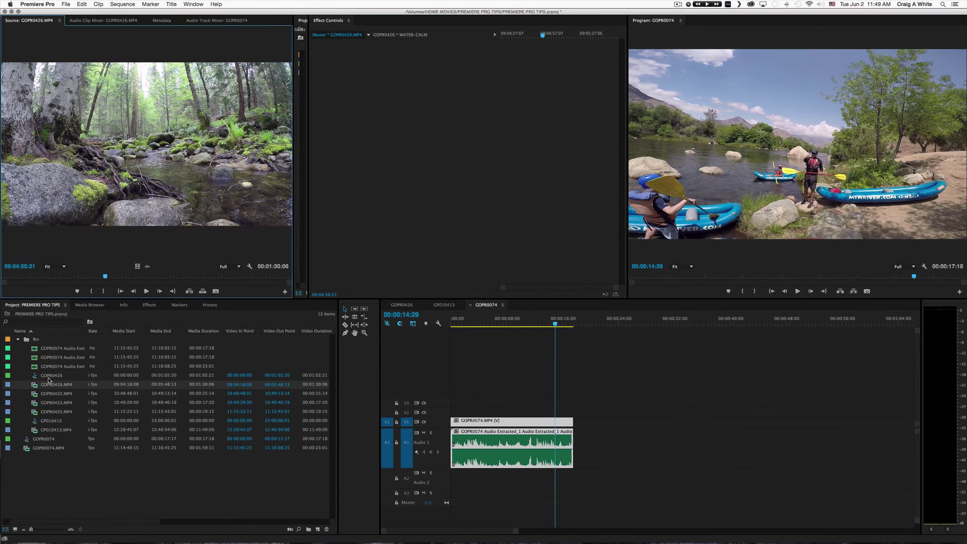
pyautogui.click(148, 291)
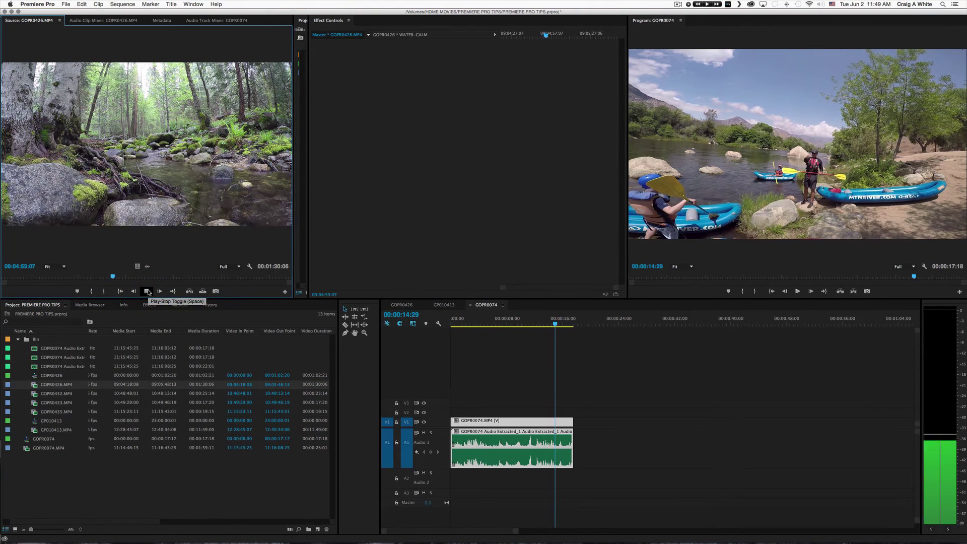
pyautogui.click(147, 291)
pyautogui.press('i')
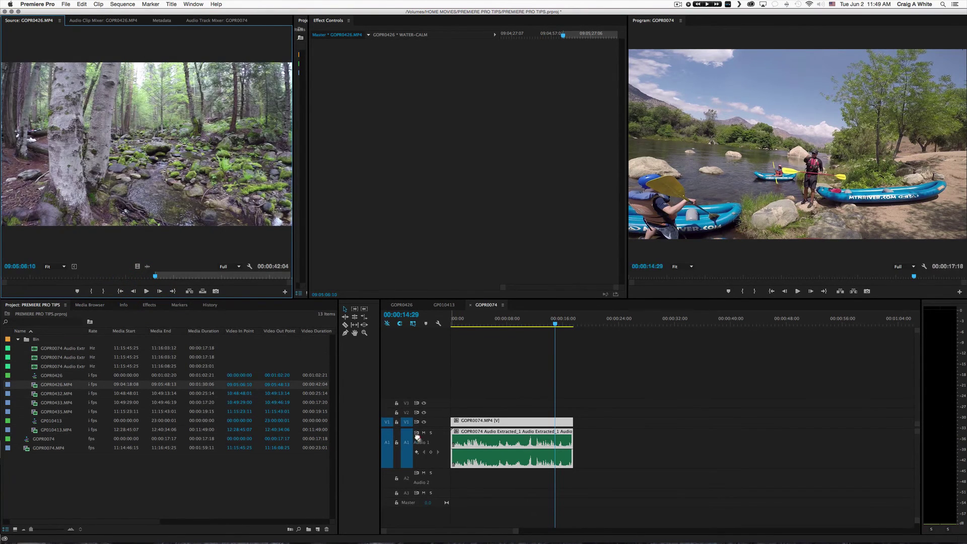
# Step: Add only the GOPR0426.MP4 audio to track A2 at the sequence start and lower its volume slightly while playing the mix
pyautogui.moveTo(417, 438); pyautogui.dragTo(477, 480)
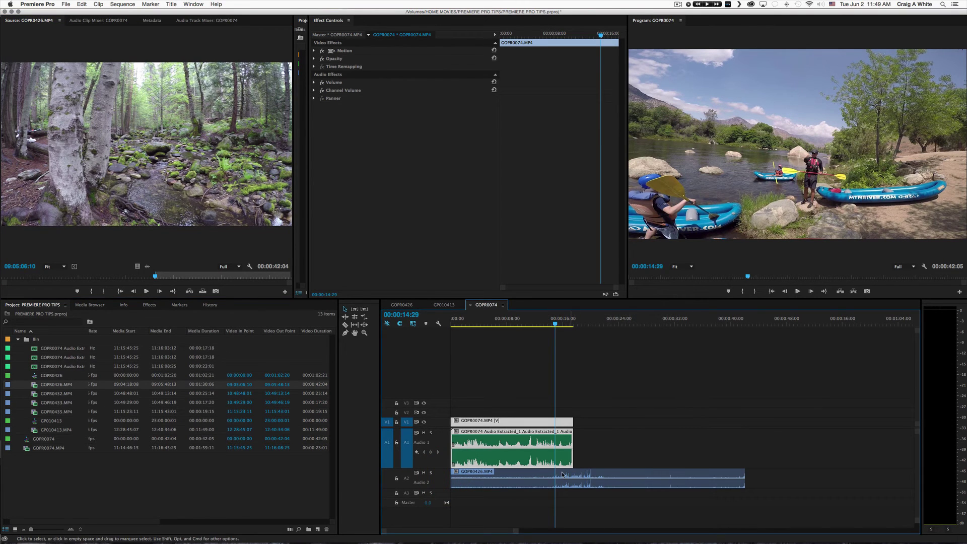
pyautogui.moveTo(552, 326); pyautogui.dragTo(422, 332)
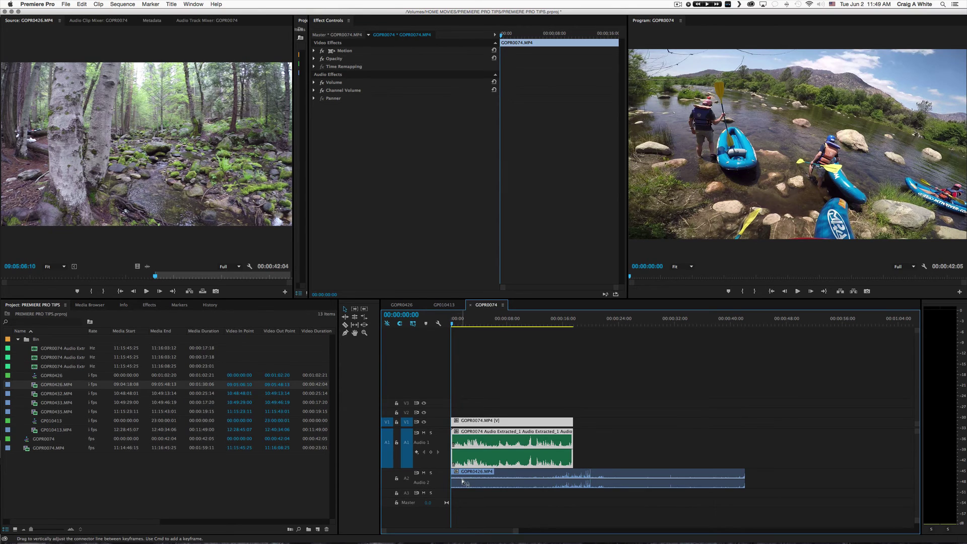
pyautogui.click(463, 482)
pyautogui.press('space')
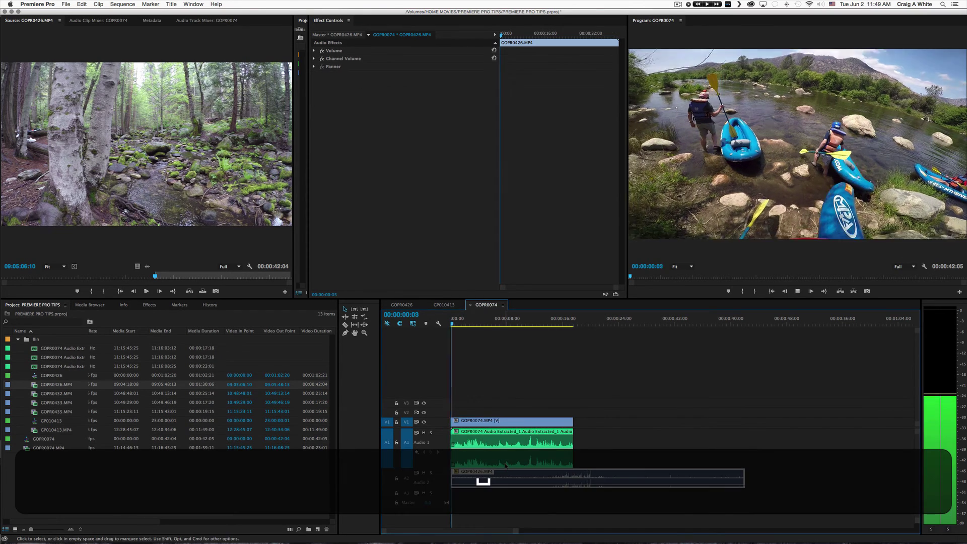
pyautogui.click(486, 486)
pyautogui.moveTo(486, 486); pyautogui.dragTo(487, 490)
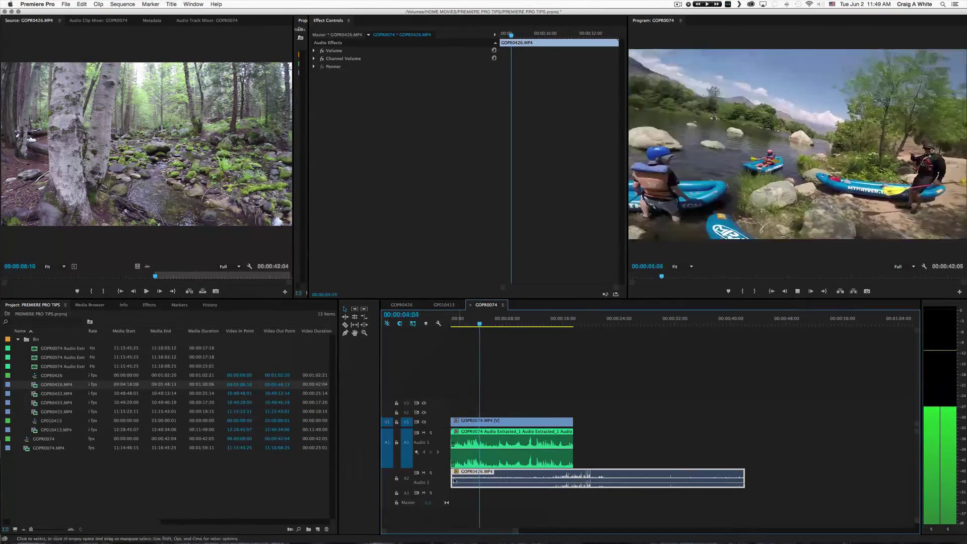
# Step: Solo track A2 to hear the water ambience alone, and move the playhead back to 00:00:13:15
pyautogui.click(431, 473)
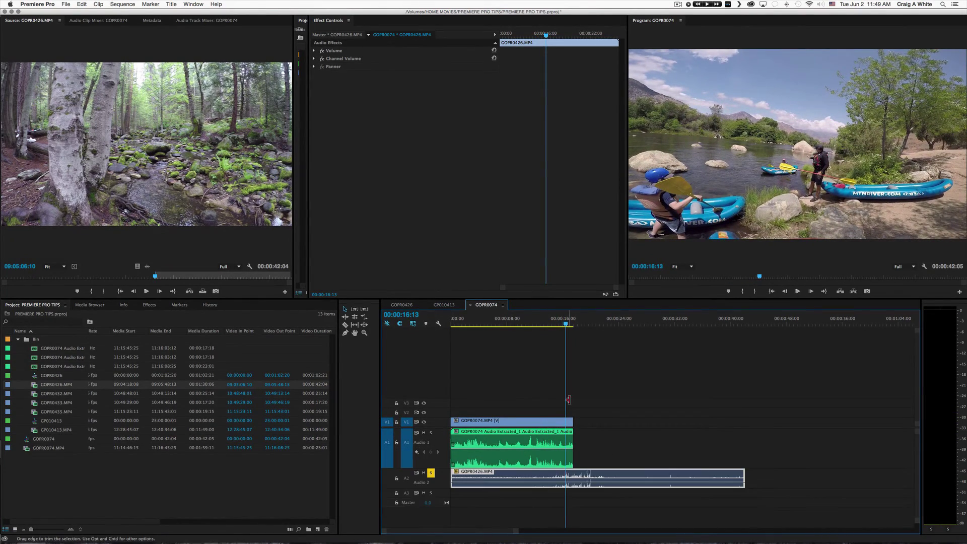
pyautogui.moveTo(566, 325); pyautogui.dragTo(545, 324)
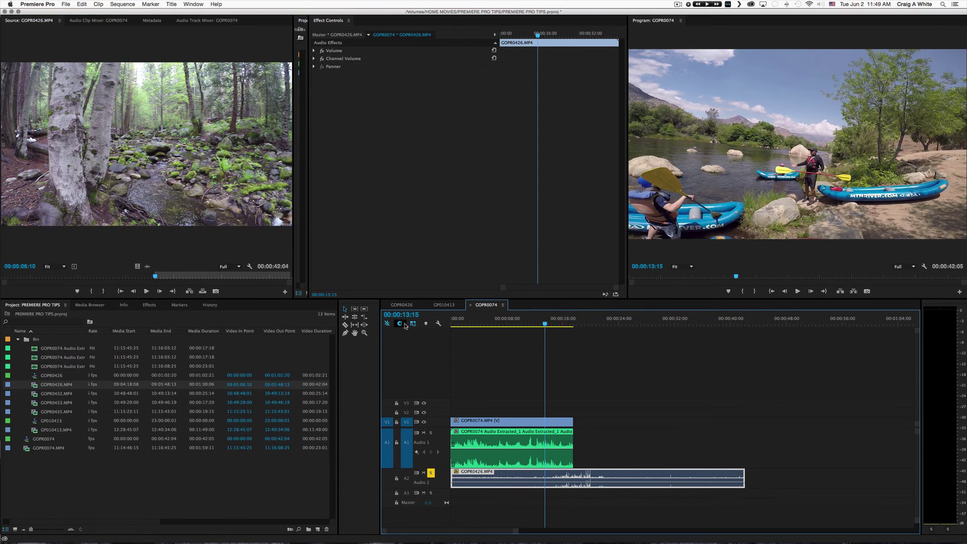
# Step: Split the GOPR0426.MP4 audio on A2 around its noisy middle section, starting at 00:00:13:15, and ripple delete that section
pyautogui.press('c')
pyautogui.press('v')
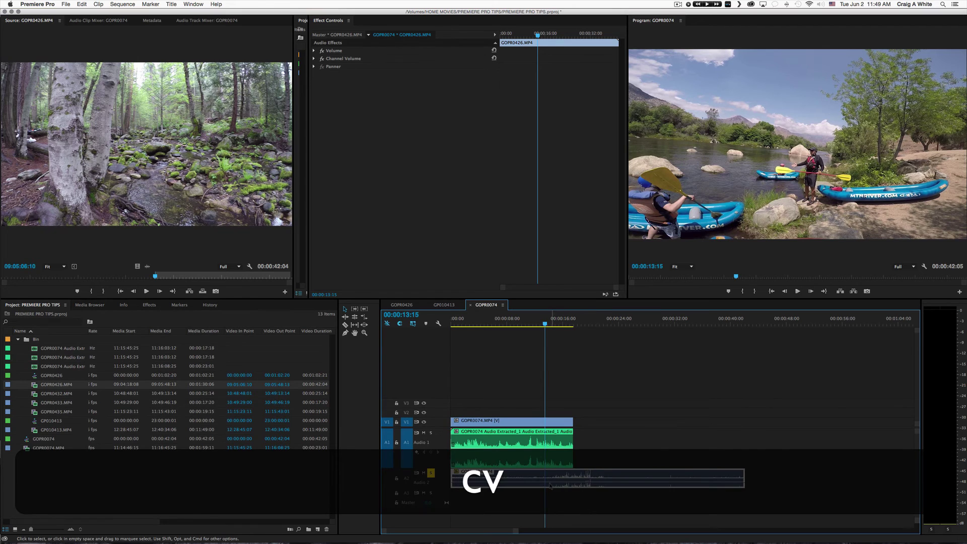
pyautogui.press('c')
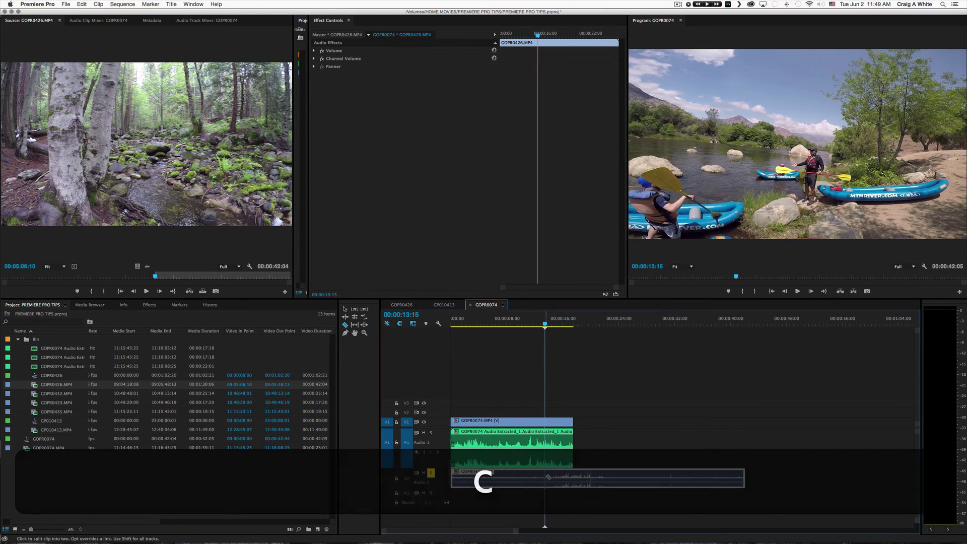
pyautogui.click(546, 477)
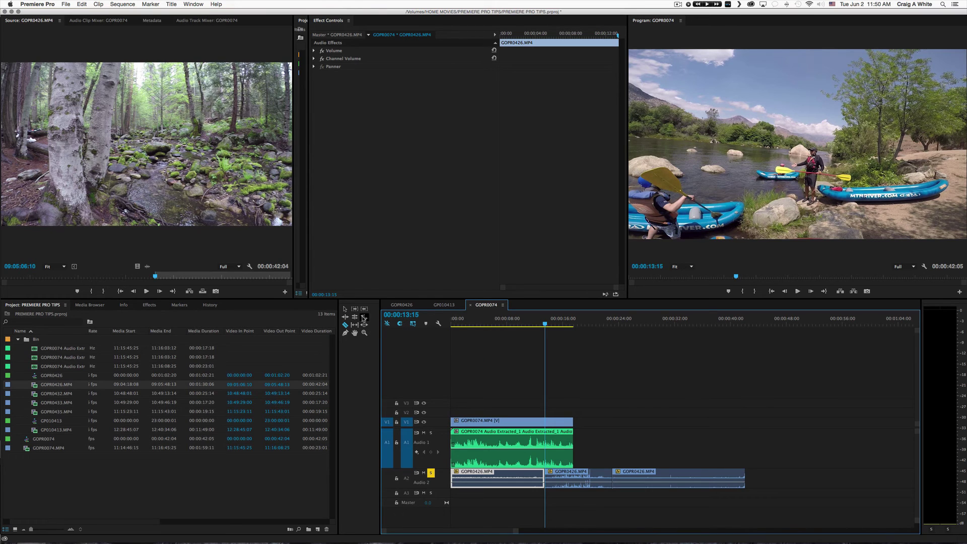
pyautogui.click(345, 308)
pyautogui.click(576, 486)
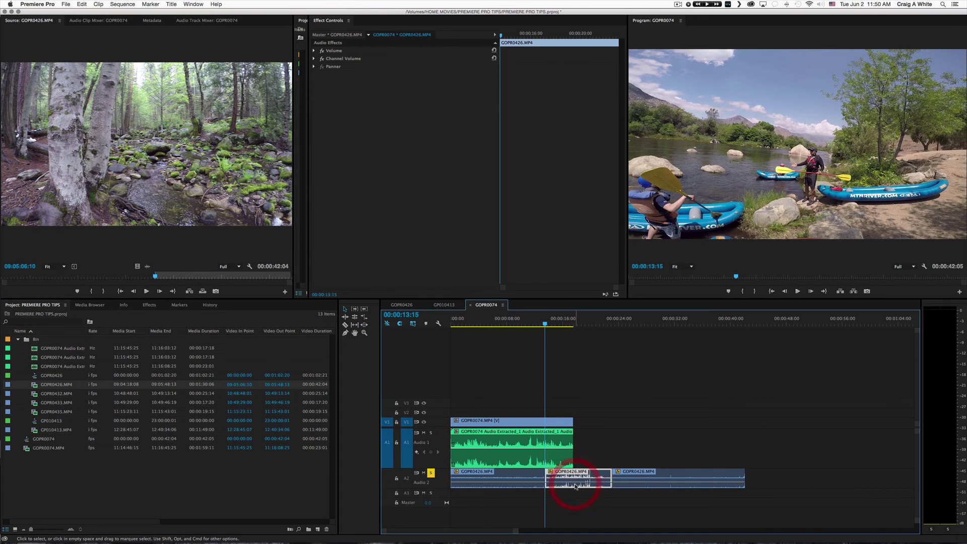
pyautogui.hotkey('alt', 'BackSpace')
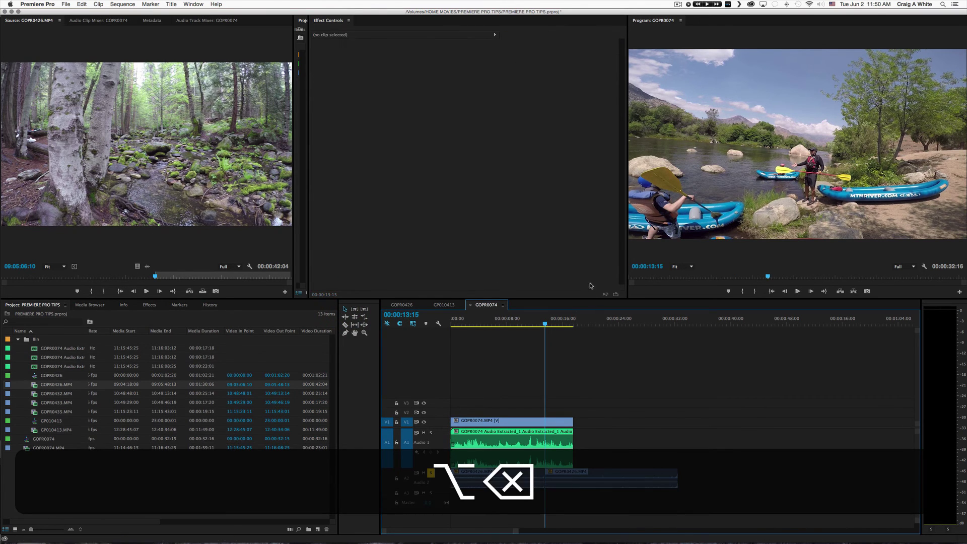
# Step: Play the soloed A2 audio across the edit point between the two GOPR0426.MP4 clips to hear the join
pyautogui.moveTo(544, 325); pyautogui.dragTo(535, 325)
pyautogui.press('space')
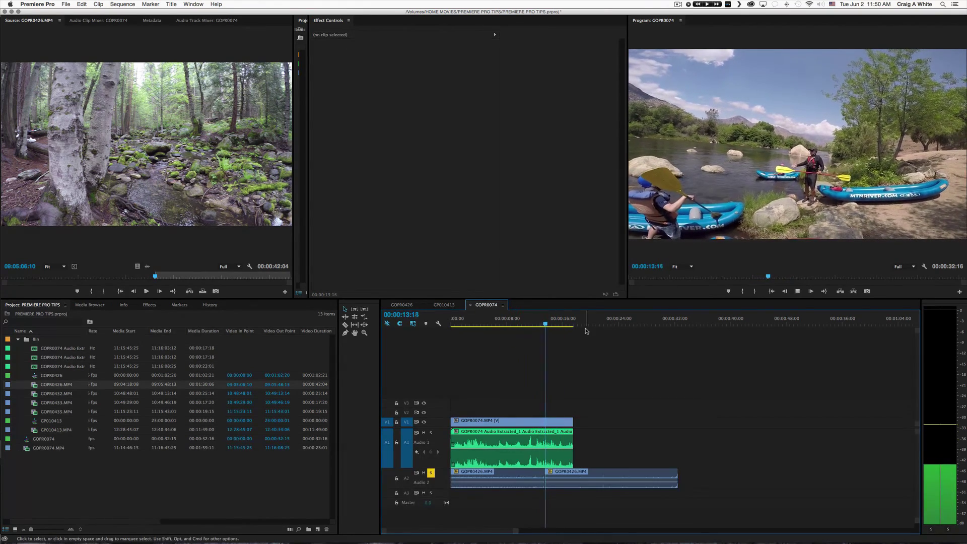
pyautogui.press('space')
pyautogui.moveTo(550, 323)
pyautogui.mouseDown()
pyautogui.moveTo(537, 327)
pyautogui.moveTo(545, 326)
pyautogui.mouseUp()
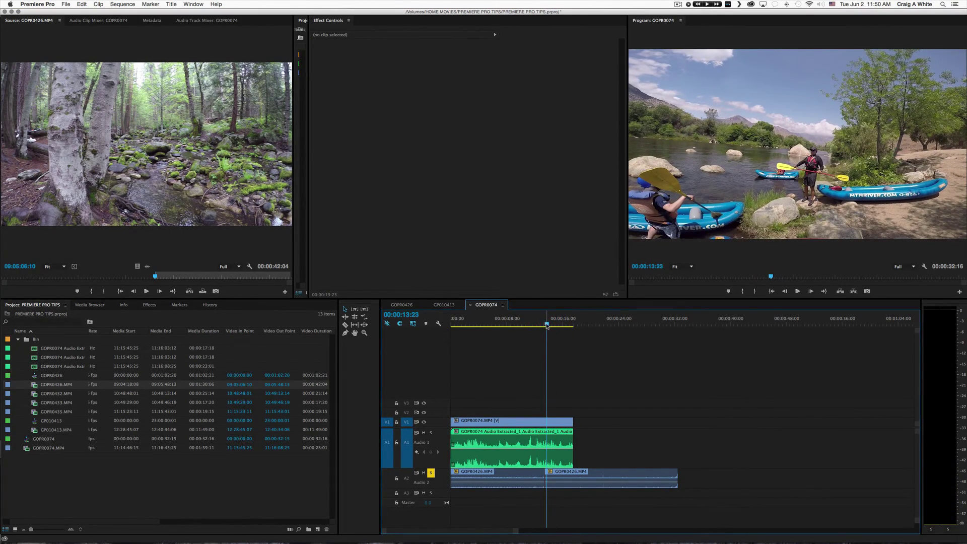
# Step: Apply a Constant Power crossfade between the two GOPR0426.MP4 clips on A2 and play across it
pyautogui.click(540, 324)
pyautogui.click(149, 305)
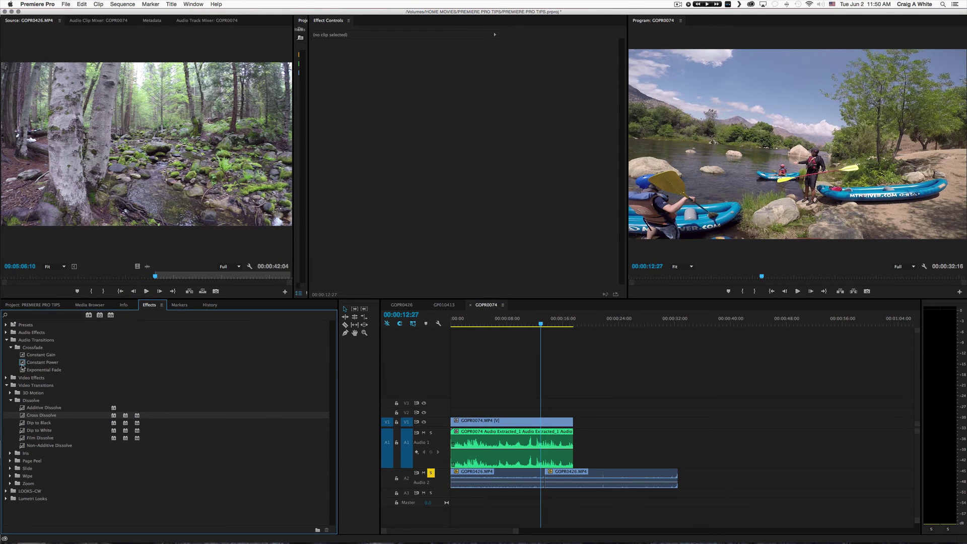
pyautogui.moveTo(22, 363); pyautogui.dragTo(545, 476)
pyautogui.moveTo(543, 327); pyautogui.dragTo(549, 327)
pyautogui.press('space')
pyautogui.press('space')
pyautogui.press('space')
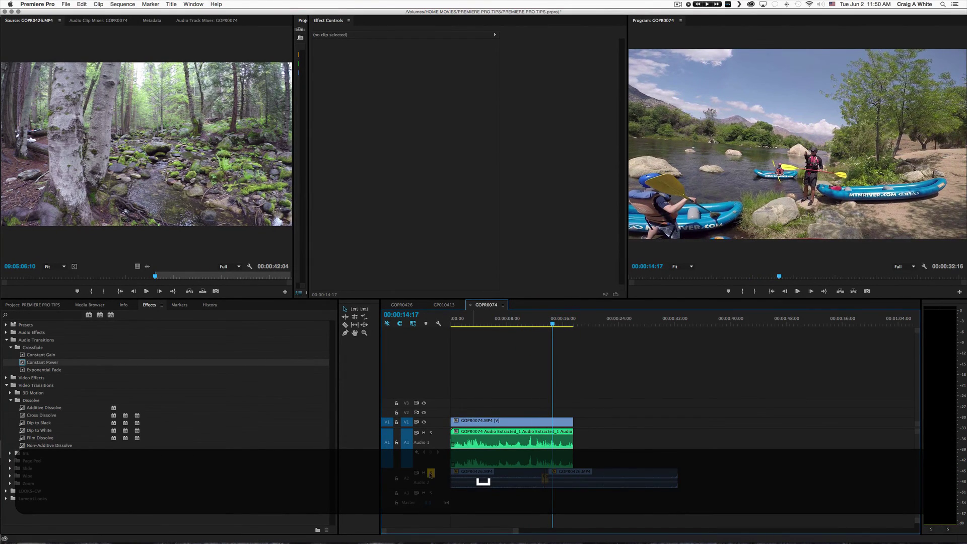
# Step: Turn off solo on track A2, play the mix, and try a lower volume on the first water clip
pyautogui.click(430, 473)
pyautogui.press('space')
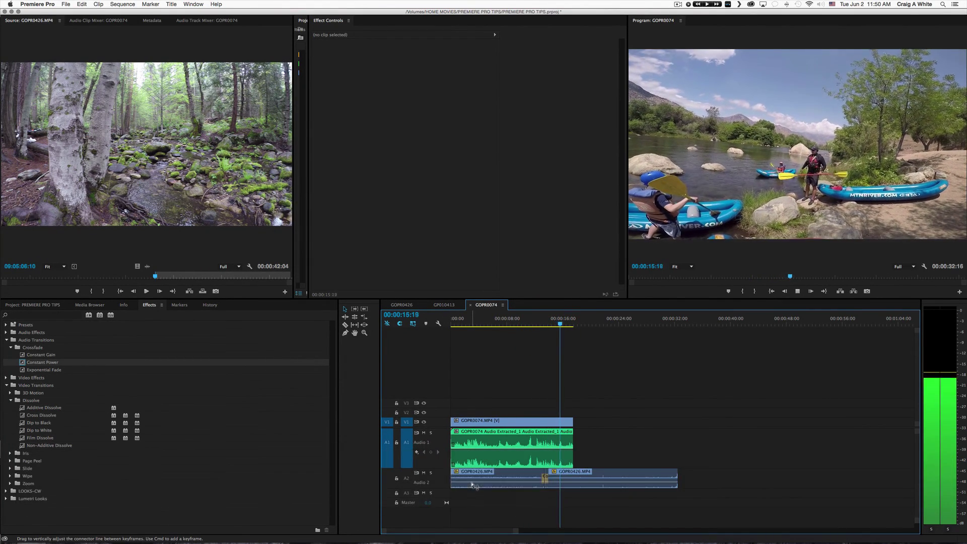
pyautogui.moveTo(473, 485); pyautogui.dragTo(473, 486)
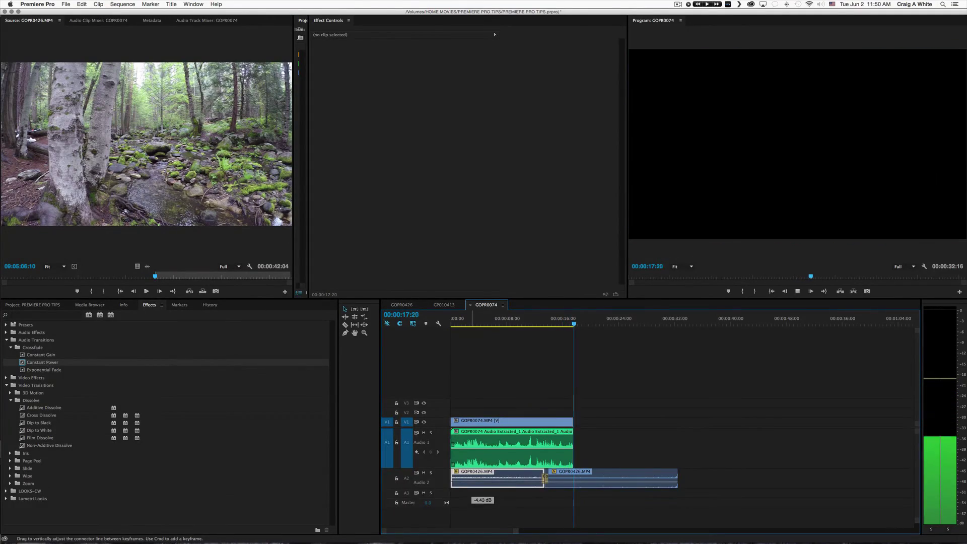
pyautogui.press('super+z')
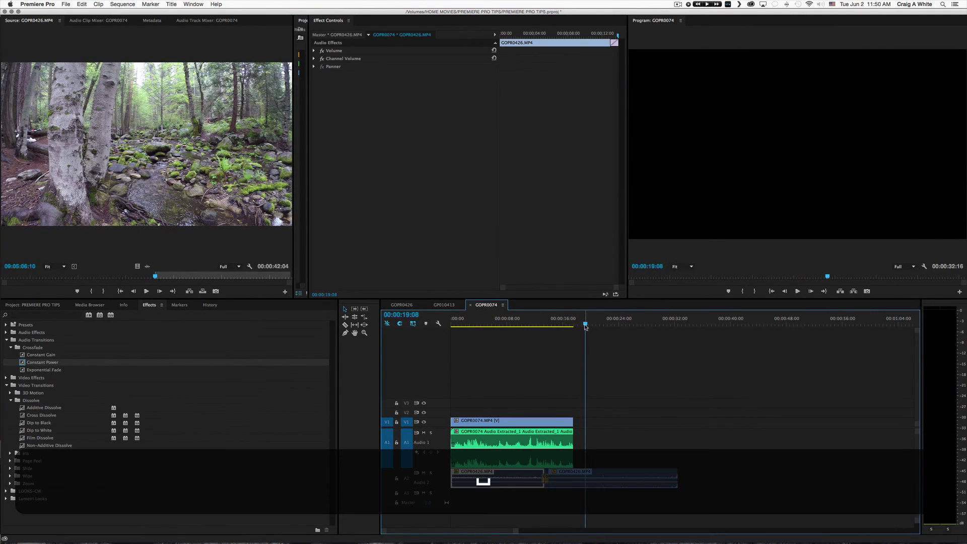
# Step: Play the mix from near the start and adjust the volume of both GOPR0426 Audio Extracted clips on A2
pyautogui.moveTo(586, 326); pyautogui.dragTo(453, 326)
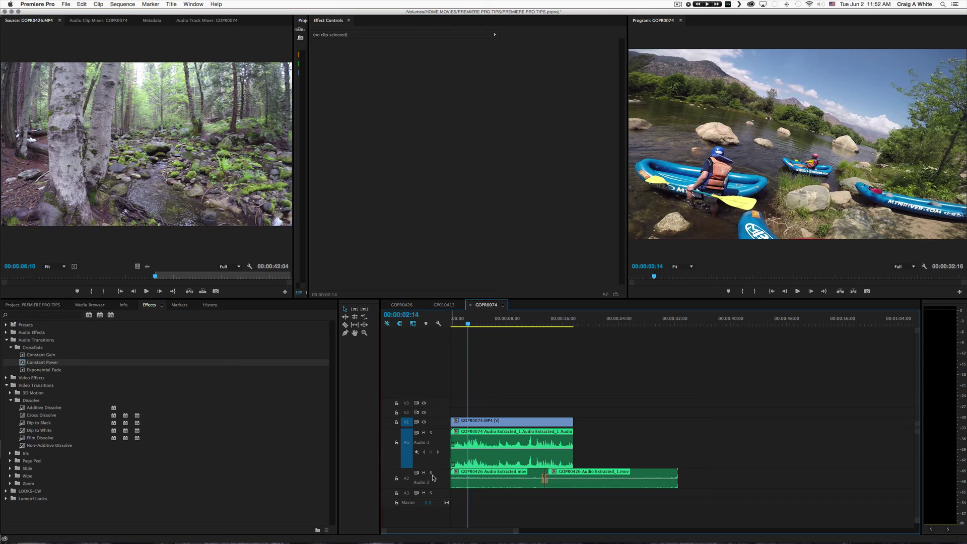
pyautogui.press('space')
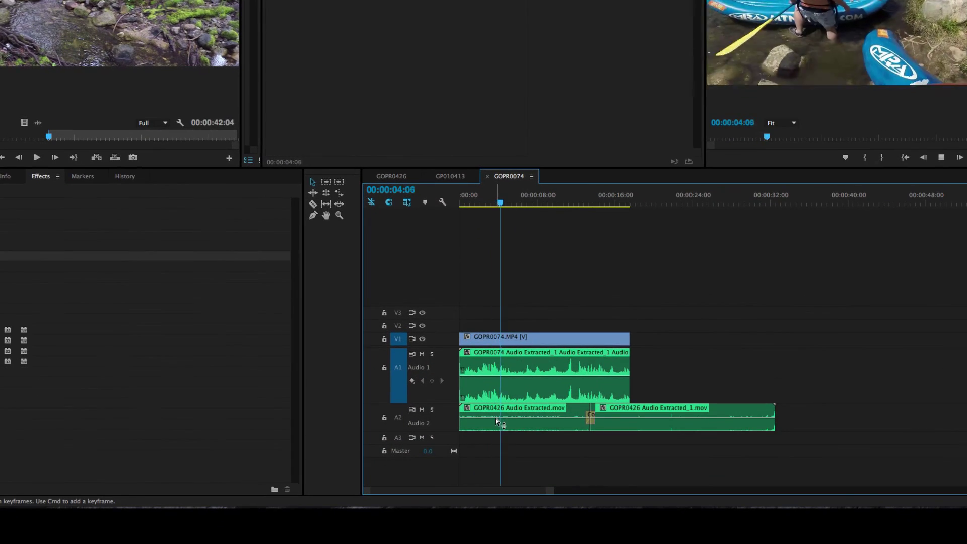
pyautogui.moveTo(497, 421); pyautogui.dragTo(497, 416)
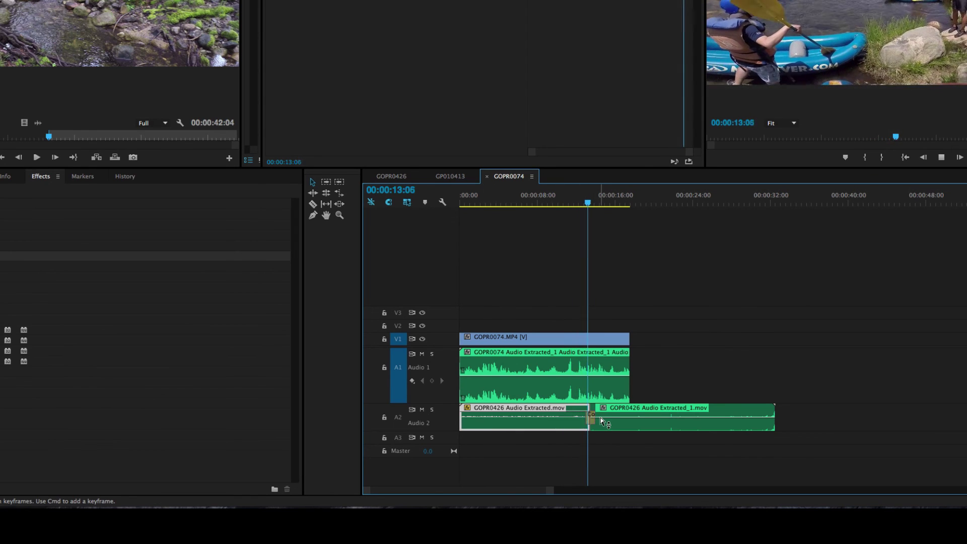
pyautogui.moveTo(603, 419); pyautogui.dragTo(597, 416)
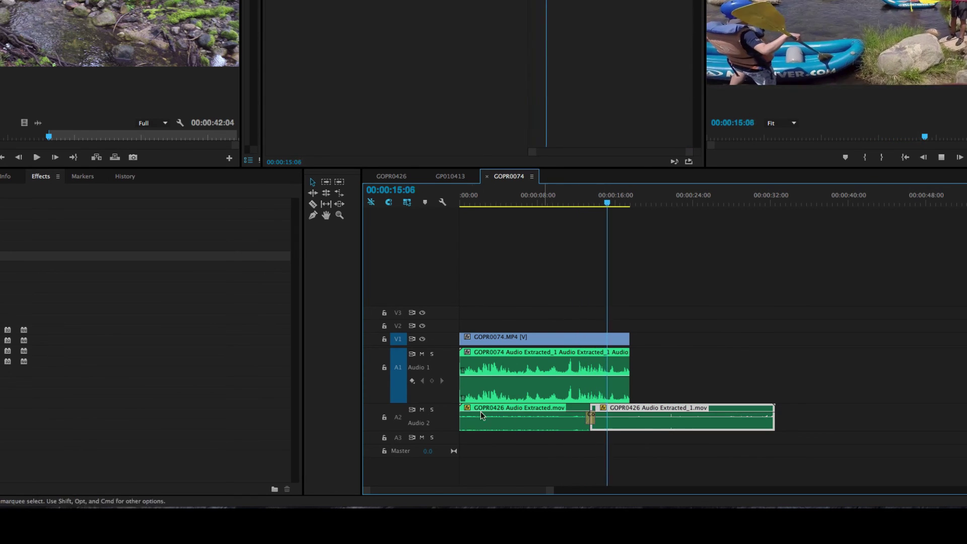
pyautogui.click(431, 409)
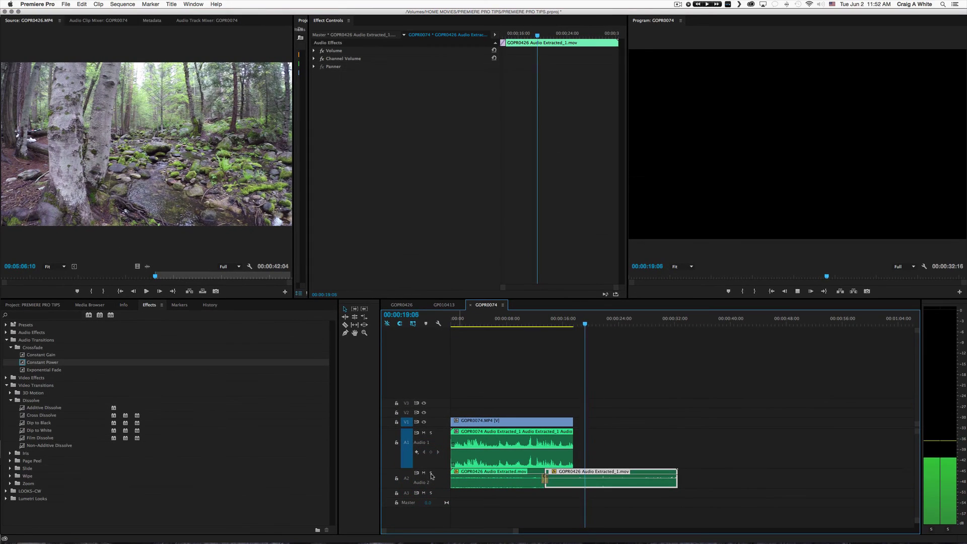
# Step: Replay the sequence to review the finished mix, and return the playhead to 00:00:00:19
pyautogui.moveTo(587, 325); pyautogui.dragTo(456, 324)
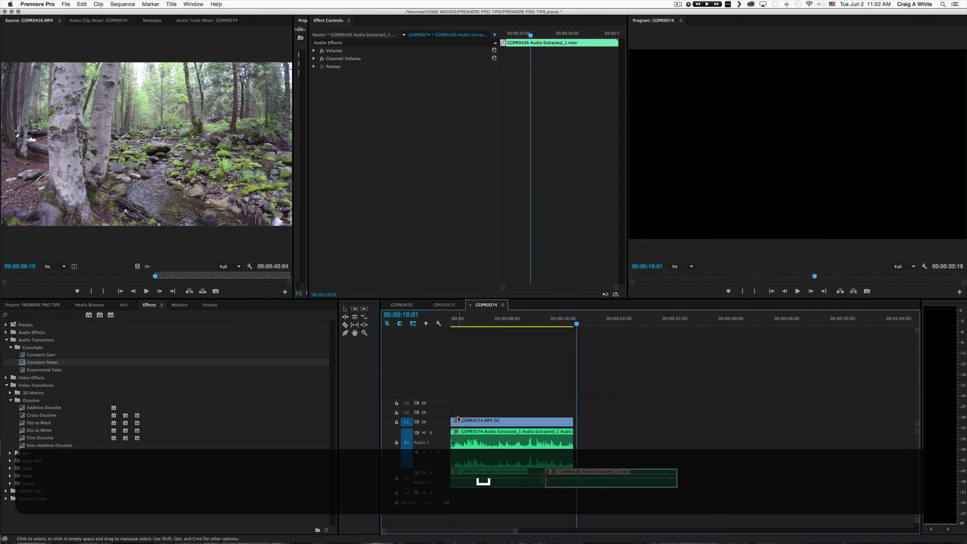
pyautogui.moveTo(576, 322); pyautogui.dragTo(454, 333)
pyautogui.click(454, 333)
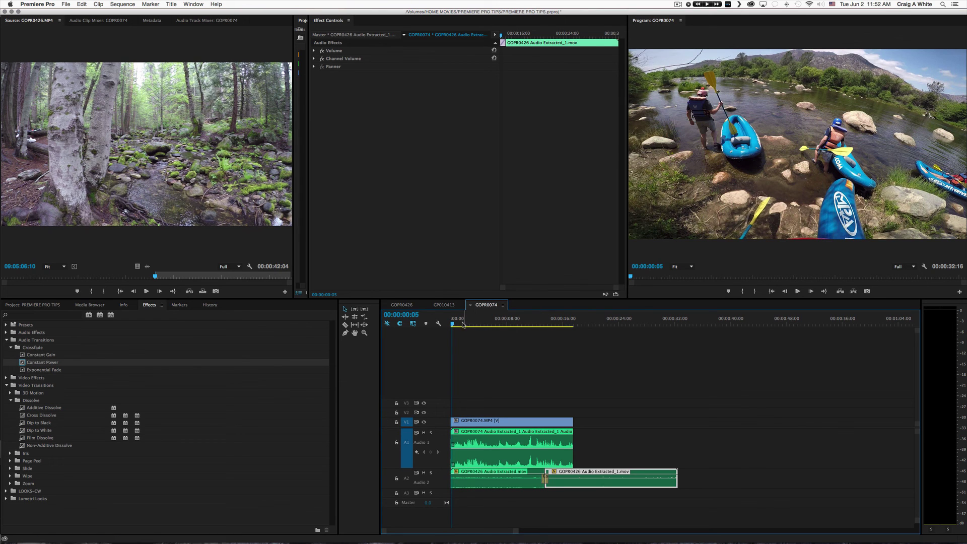
pyautogui.moveTo(452, 325); pyautogui.dragTo(476, 325)
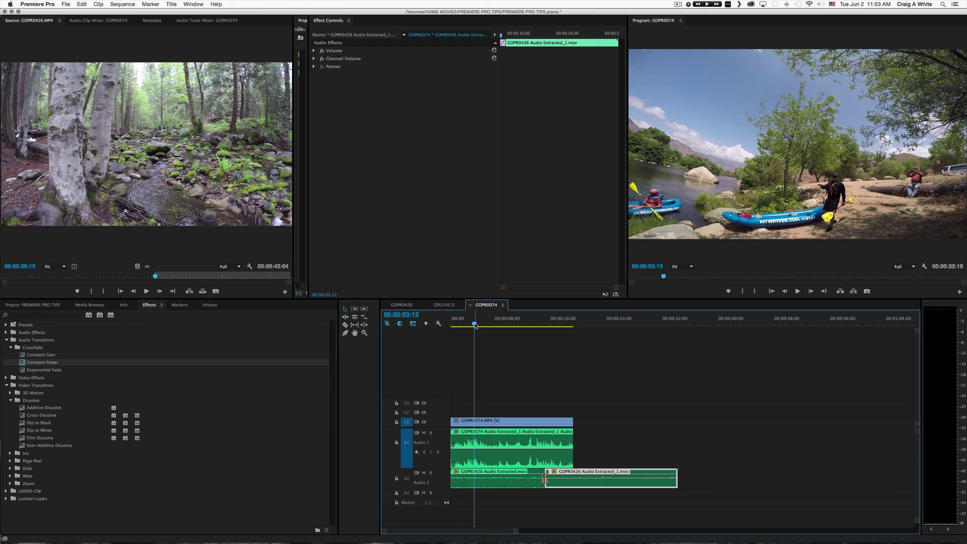
pyautogui.moveTo(475, 325); pyautogui.dragTo(455, 325)
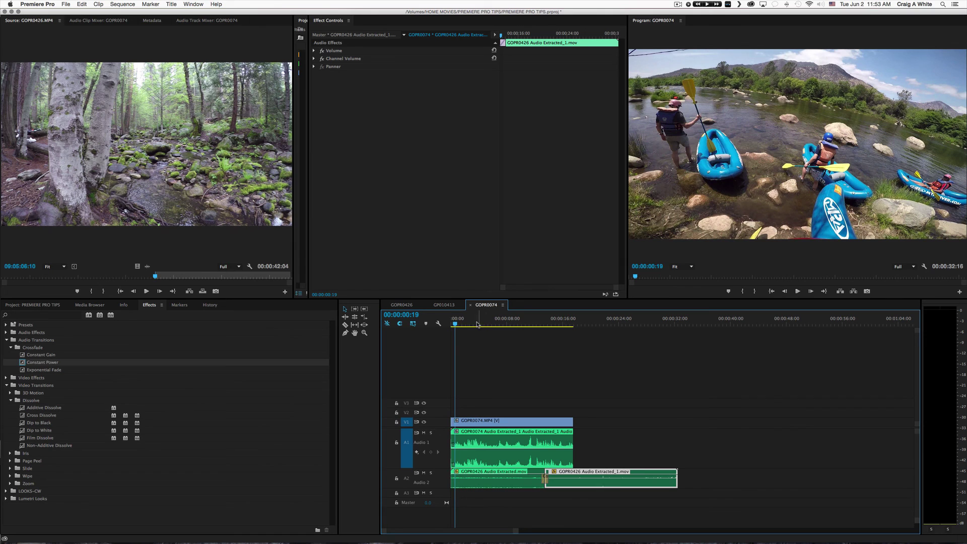